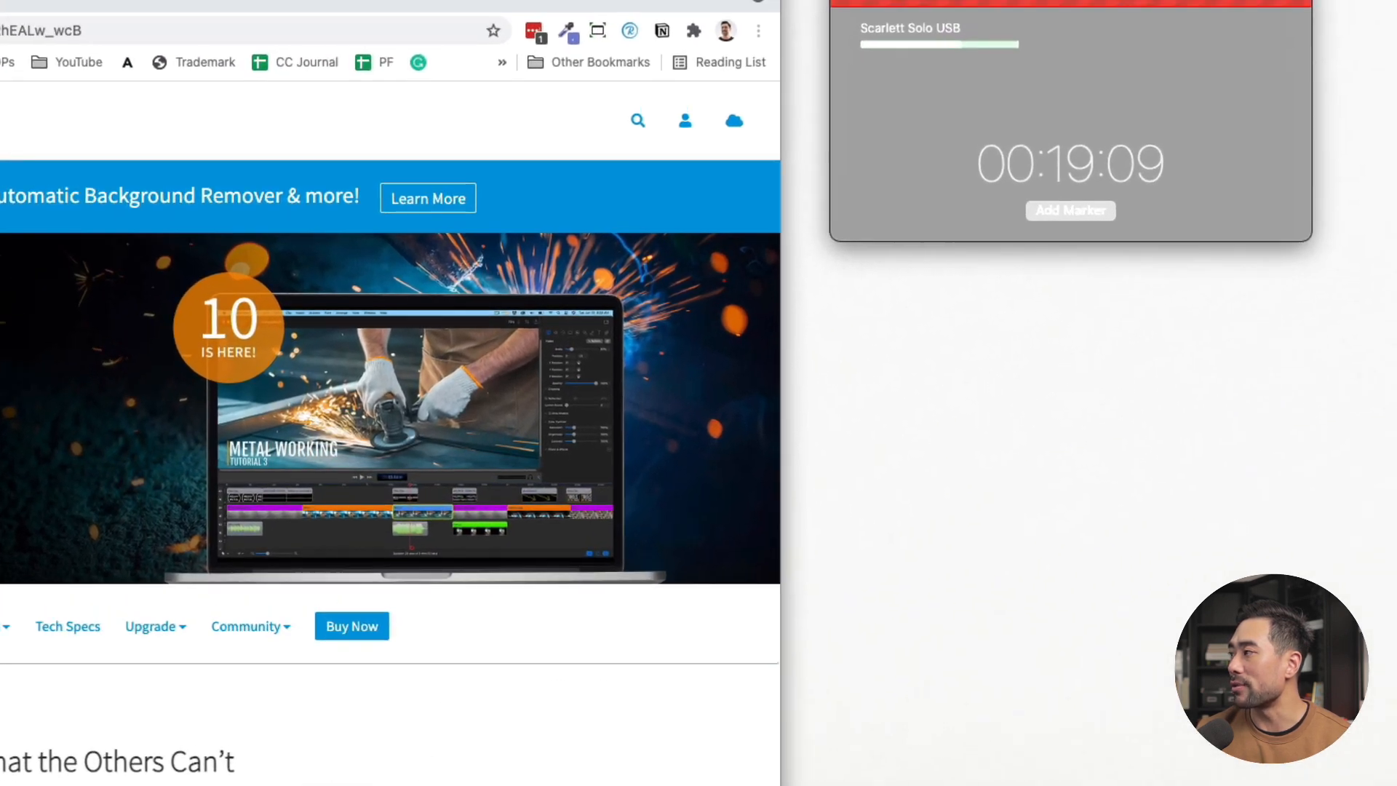
Step: Check the recording controls in the ScreenFlow helper's menu, then close it without changing anything
left_click(1331, 3)
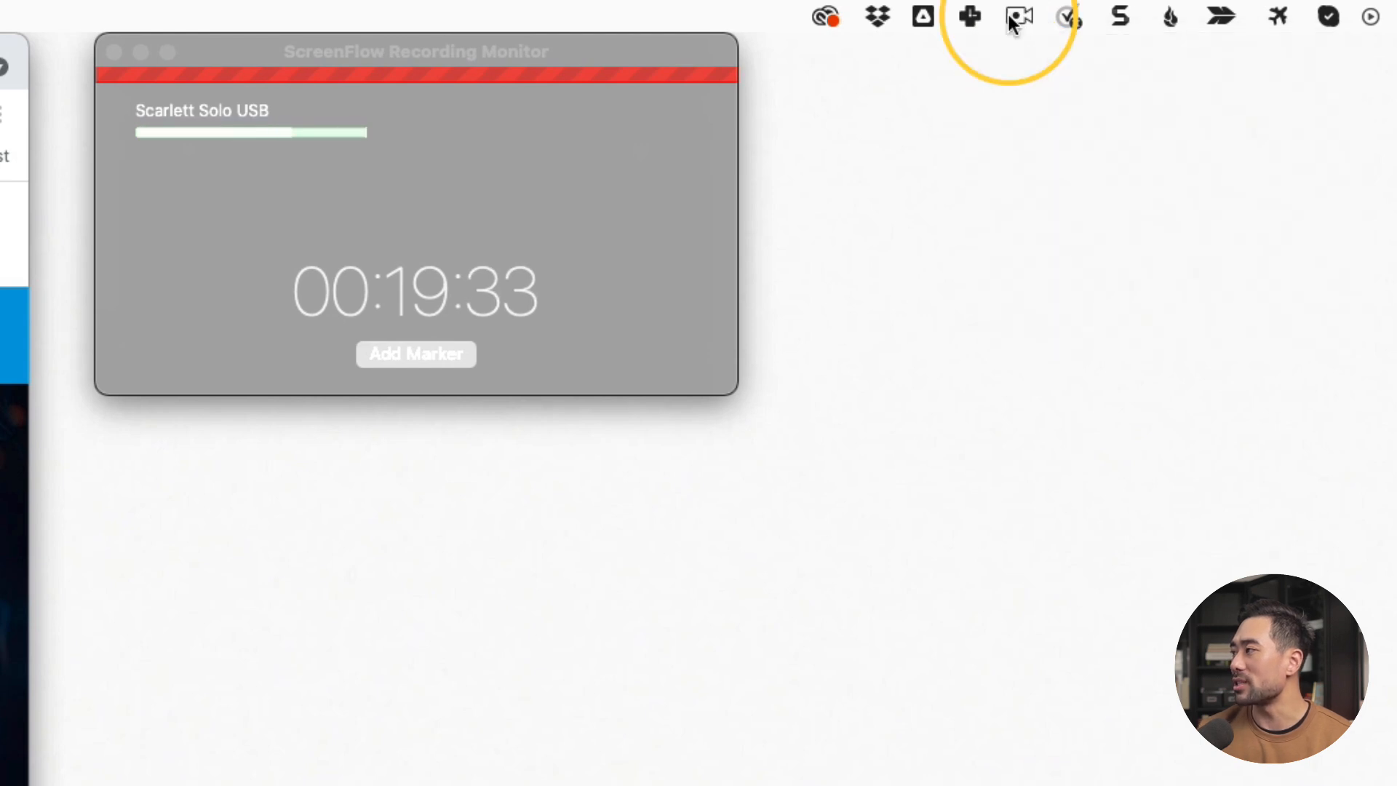
left_click(1011, 16)
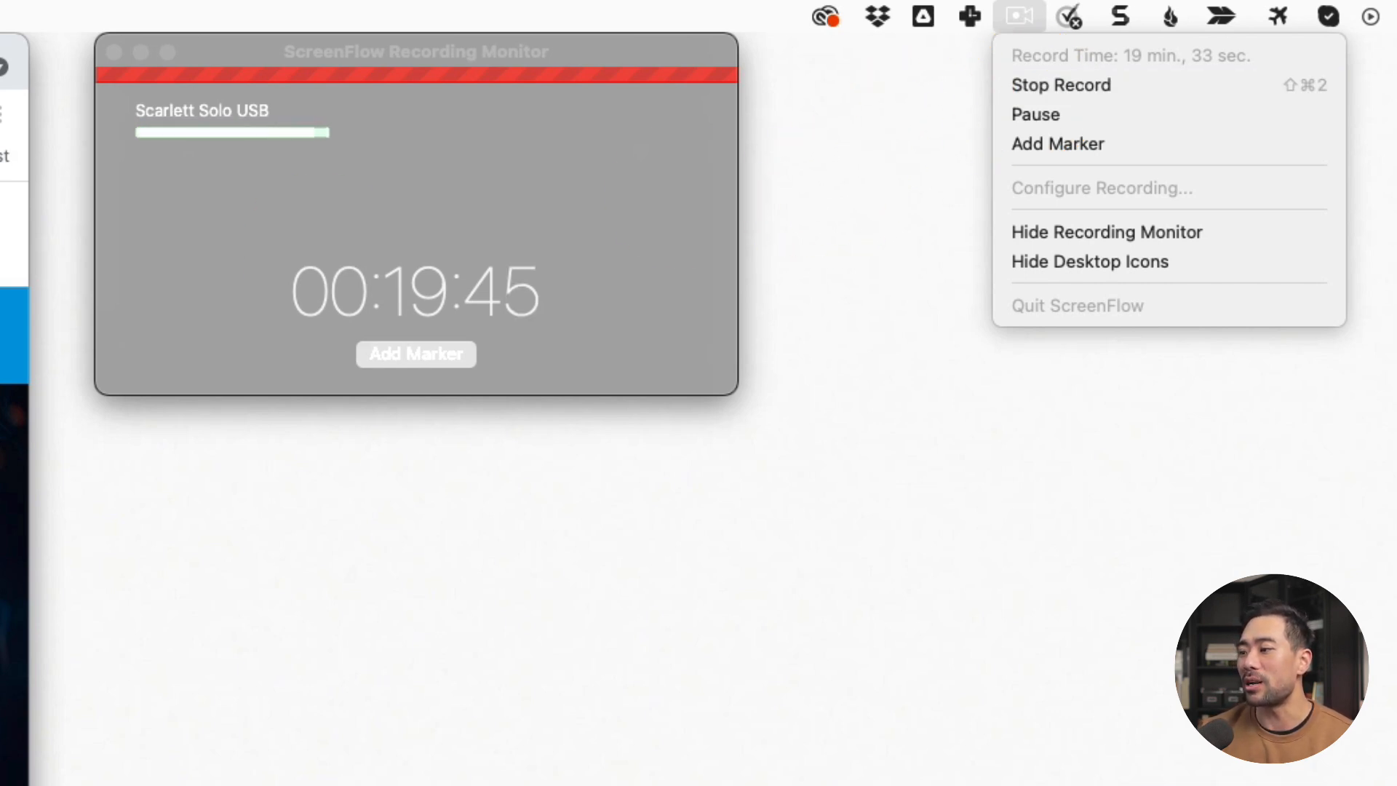
key("Escape")
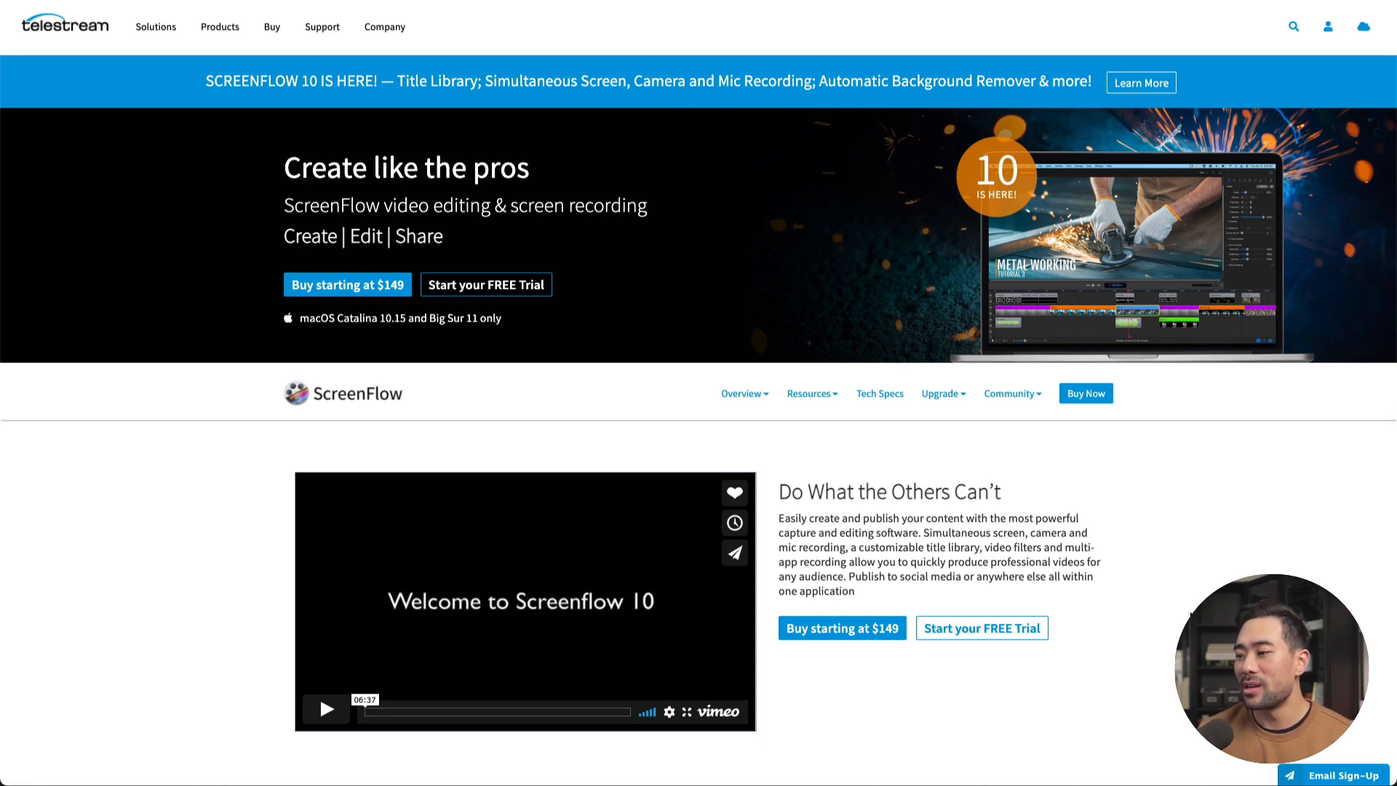
Step: Browse the ScreenFlow product page from the header through the professional editing features to the What's New section
scroll(1190, 615, "down", 3)
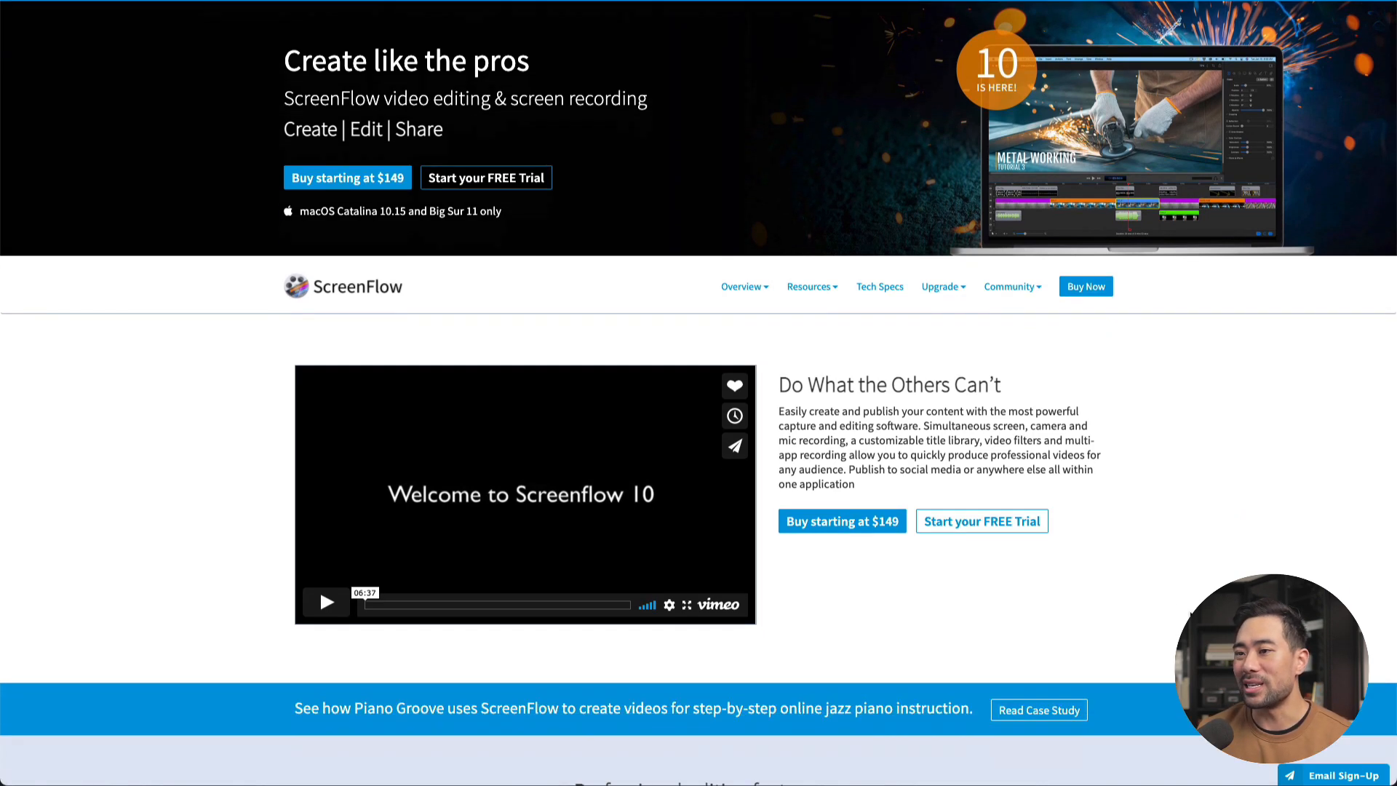
scroll(1190, 615, "down", 5)
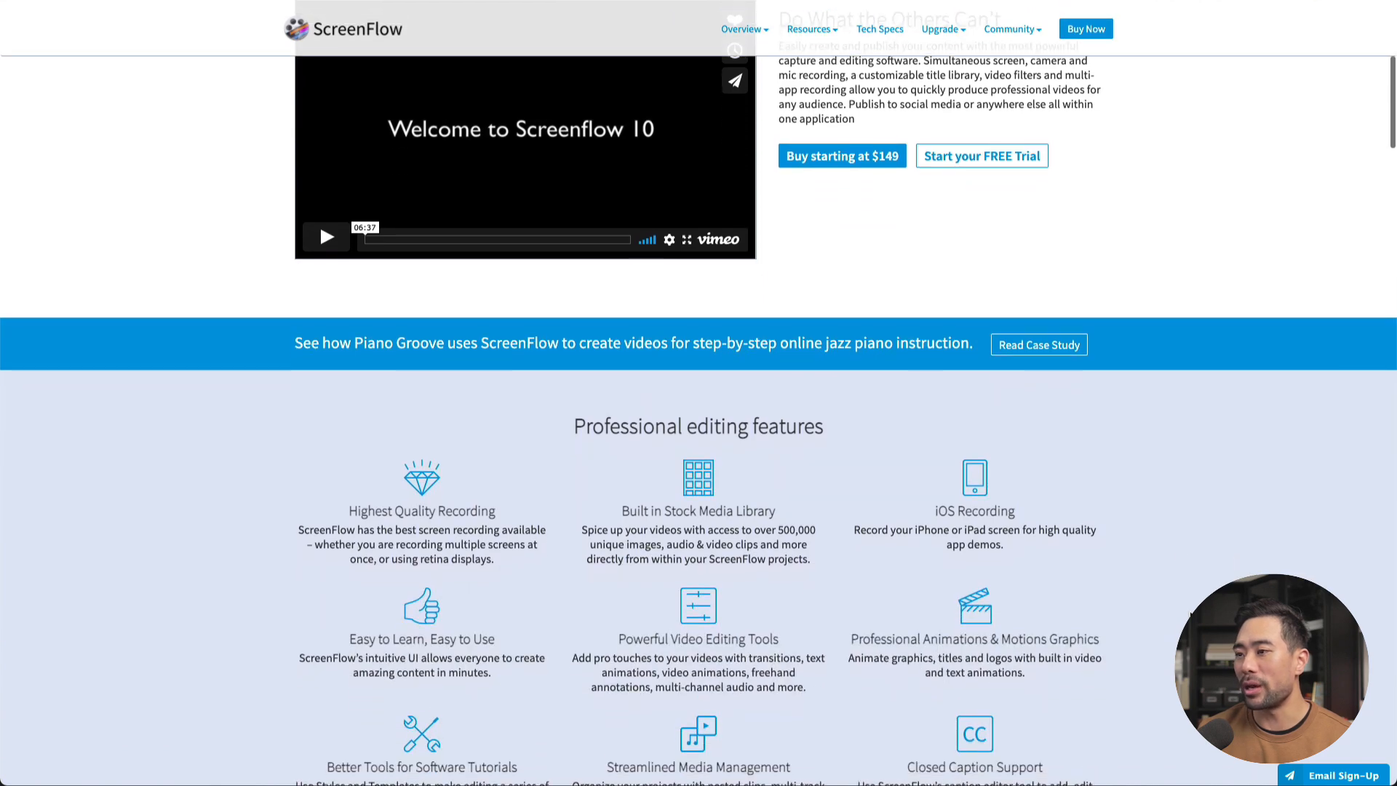
scroll(1190, 615, "down", 3)
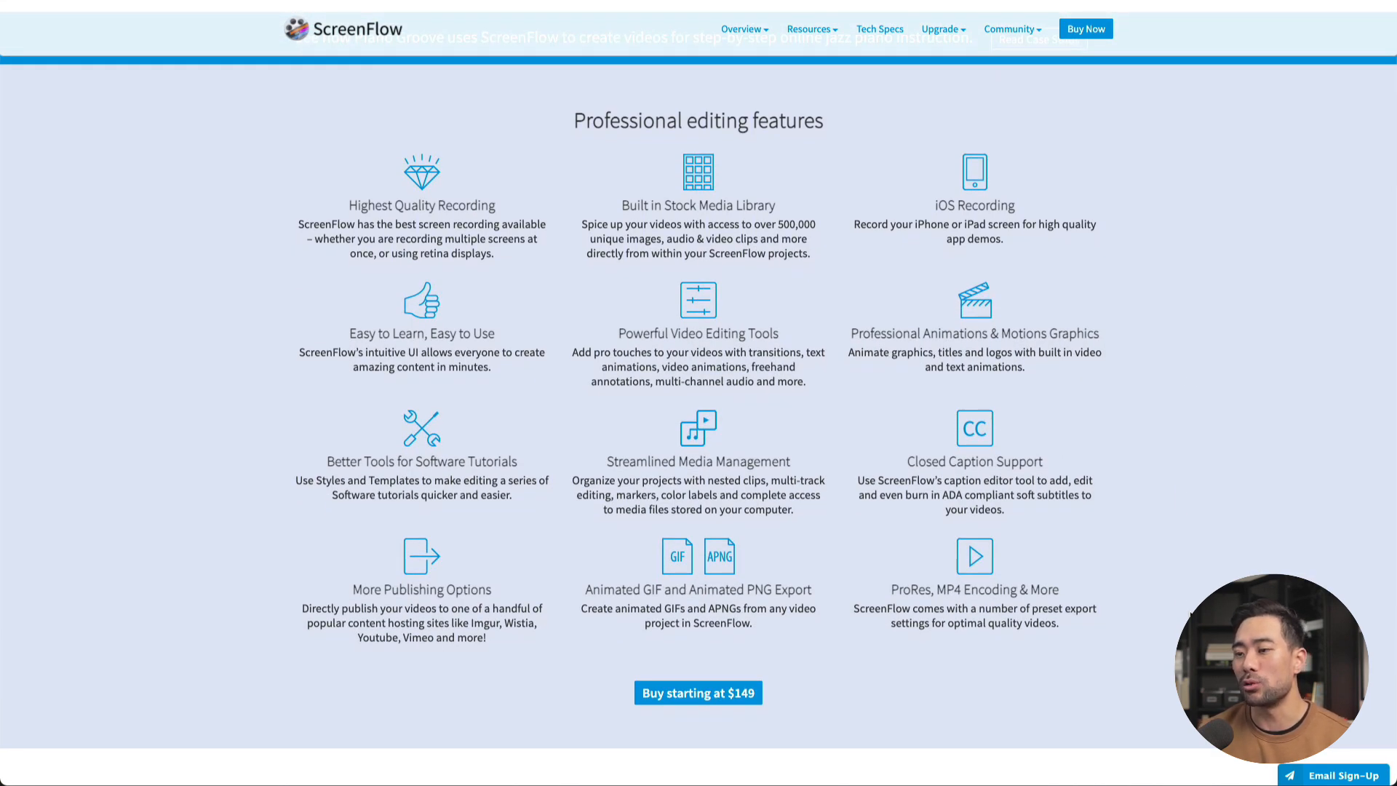
scroll(1190, 614, "down", 6)
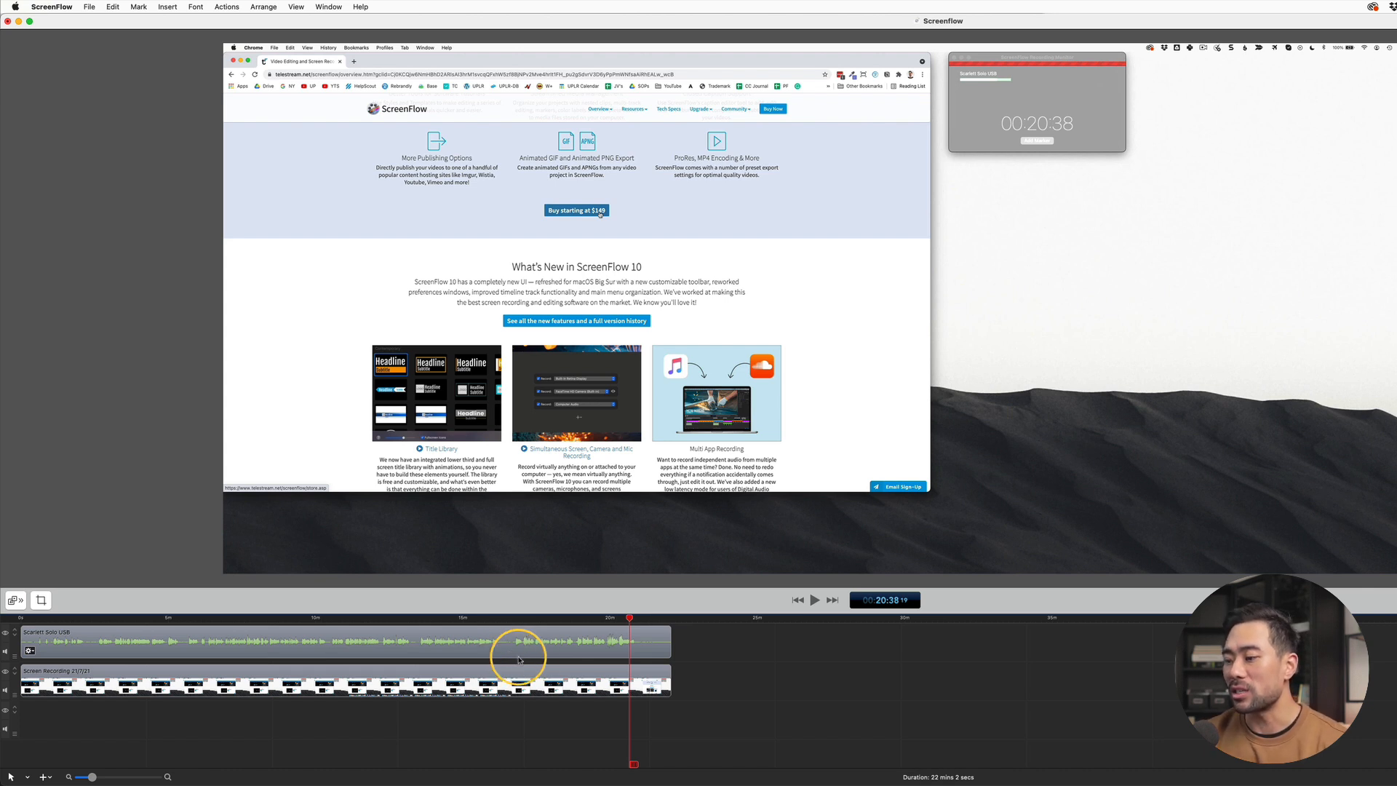
Step: In ScreenFlow, find where the wanted take begins, set an out point at 20:23:14 and remove everything before it from both clips
key("super+equal")
key("super+equal")
key("super+equal")
key("super+equal")
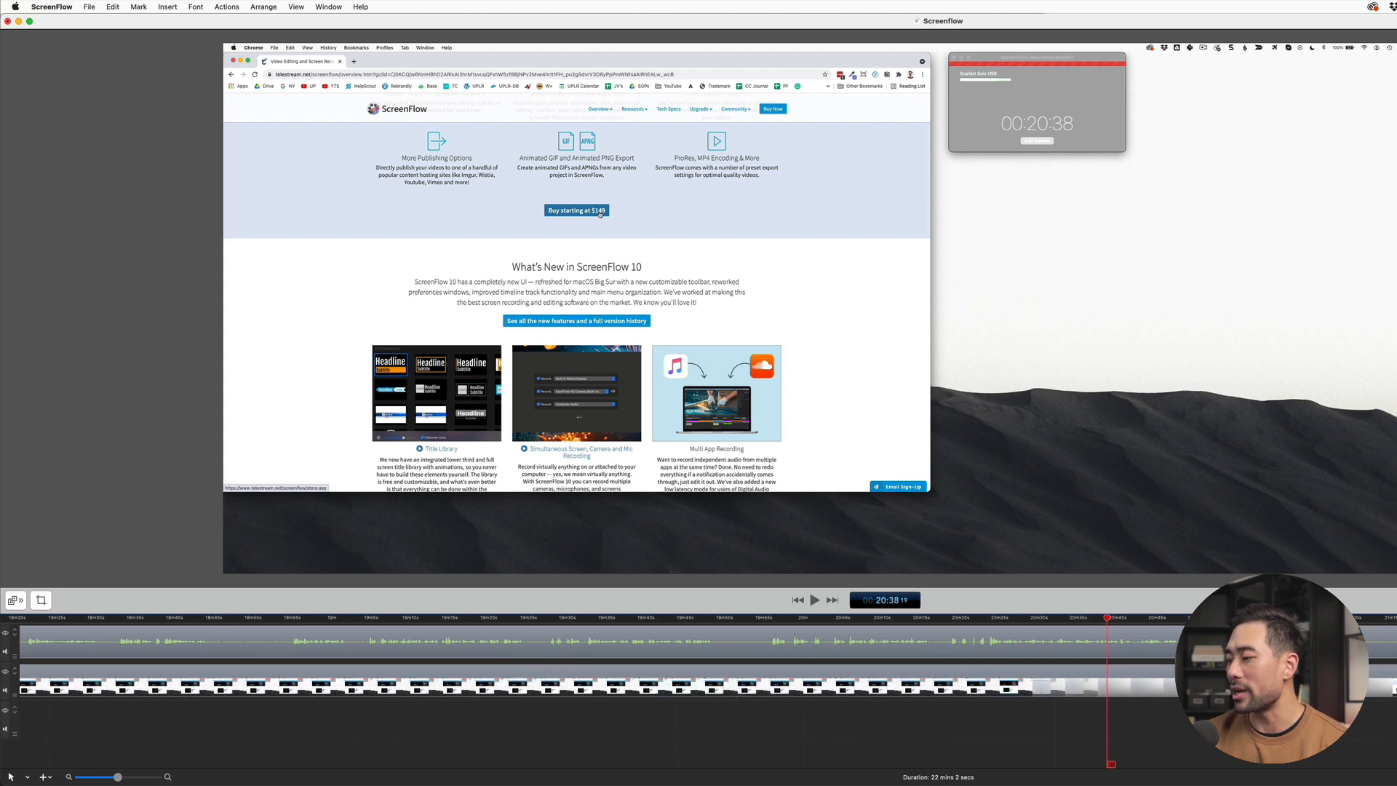
left_click(990, 620)
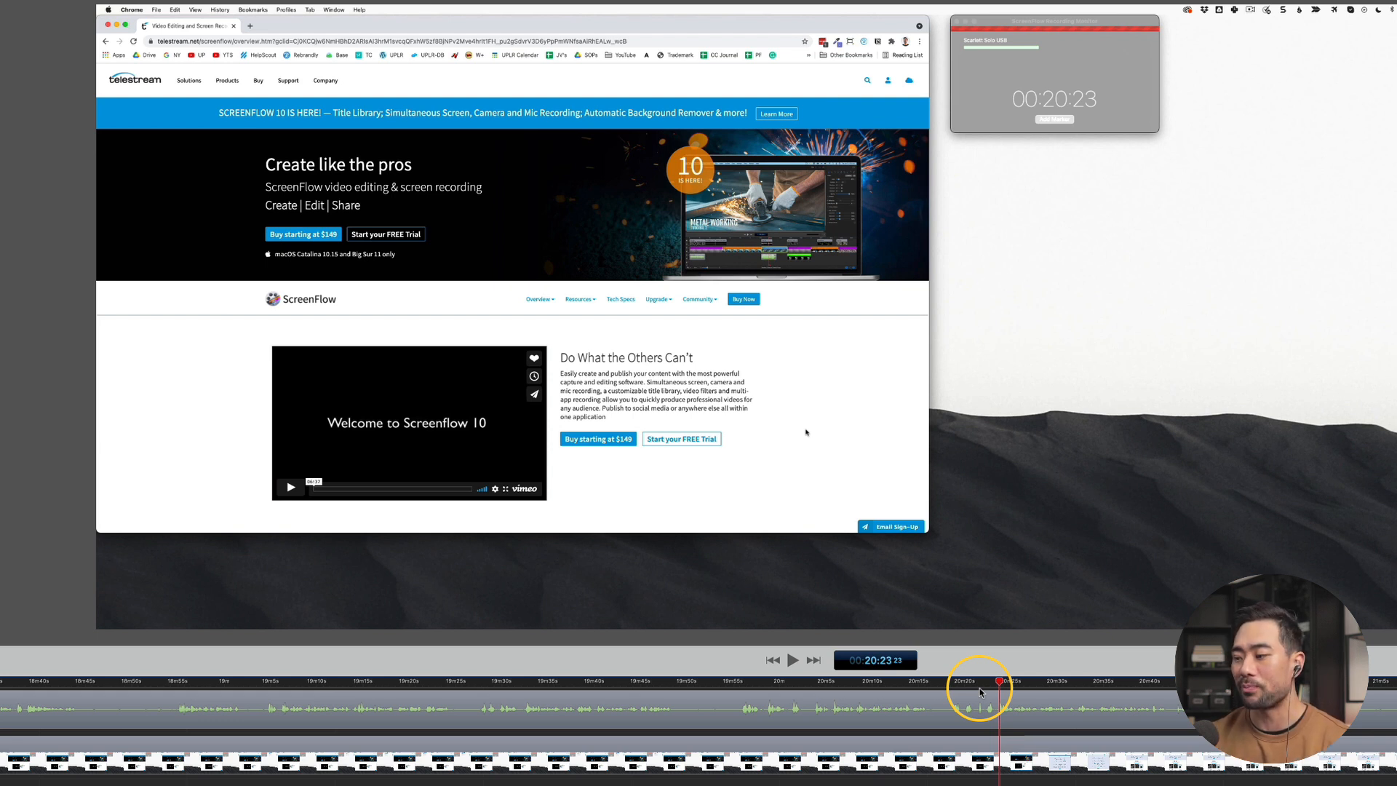
mouse_move(980, 691)
left_mouse_down()
mouse_move(1004, 690)
mouse_move(990, 684)
left_mouse_up()
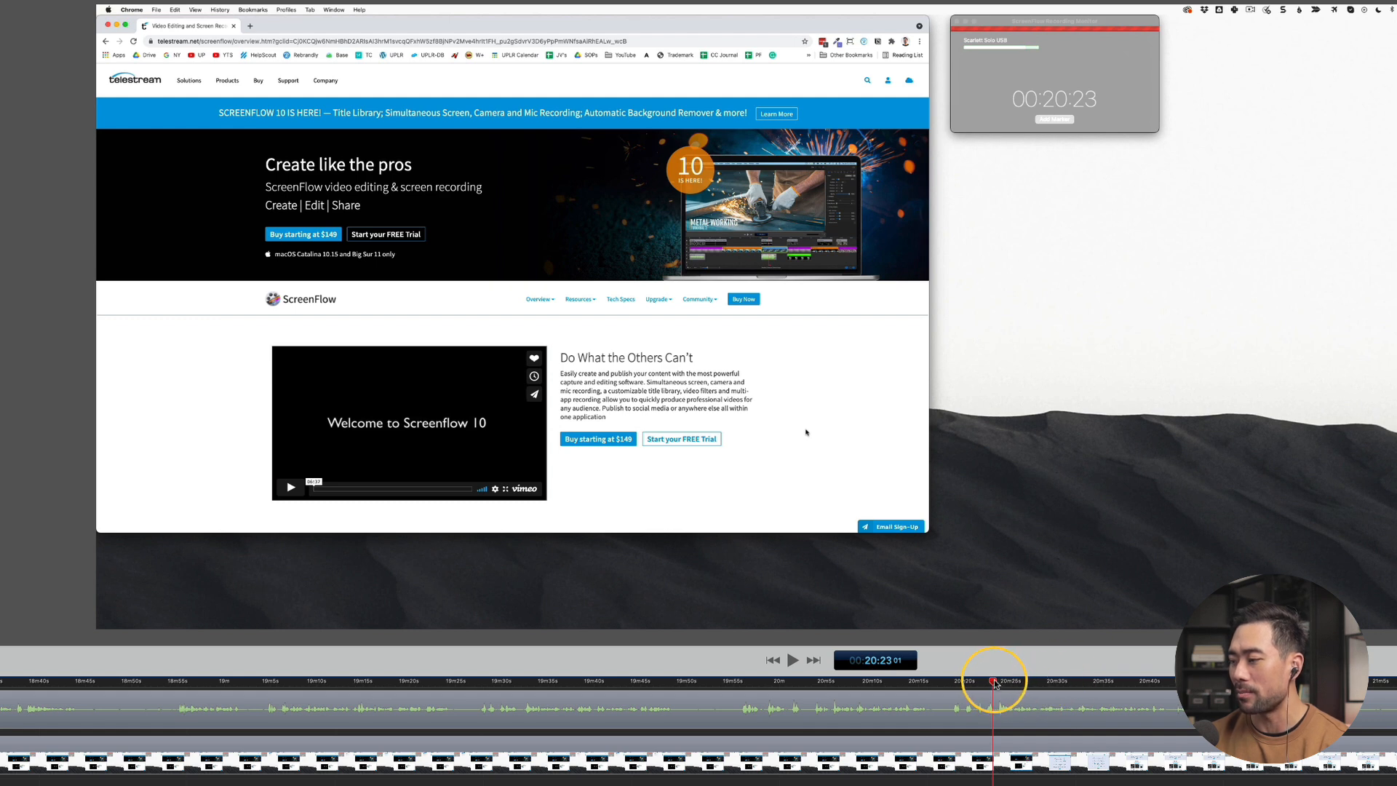
key("space")
key("super+=")
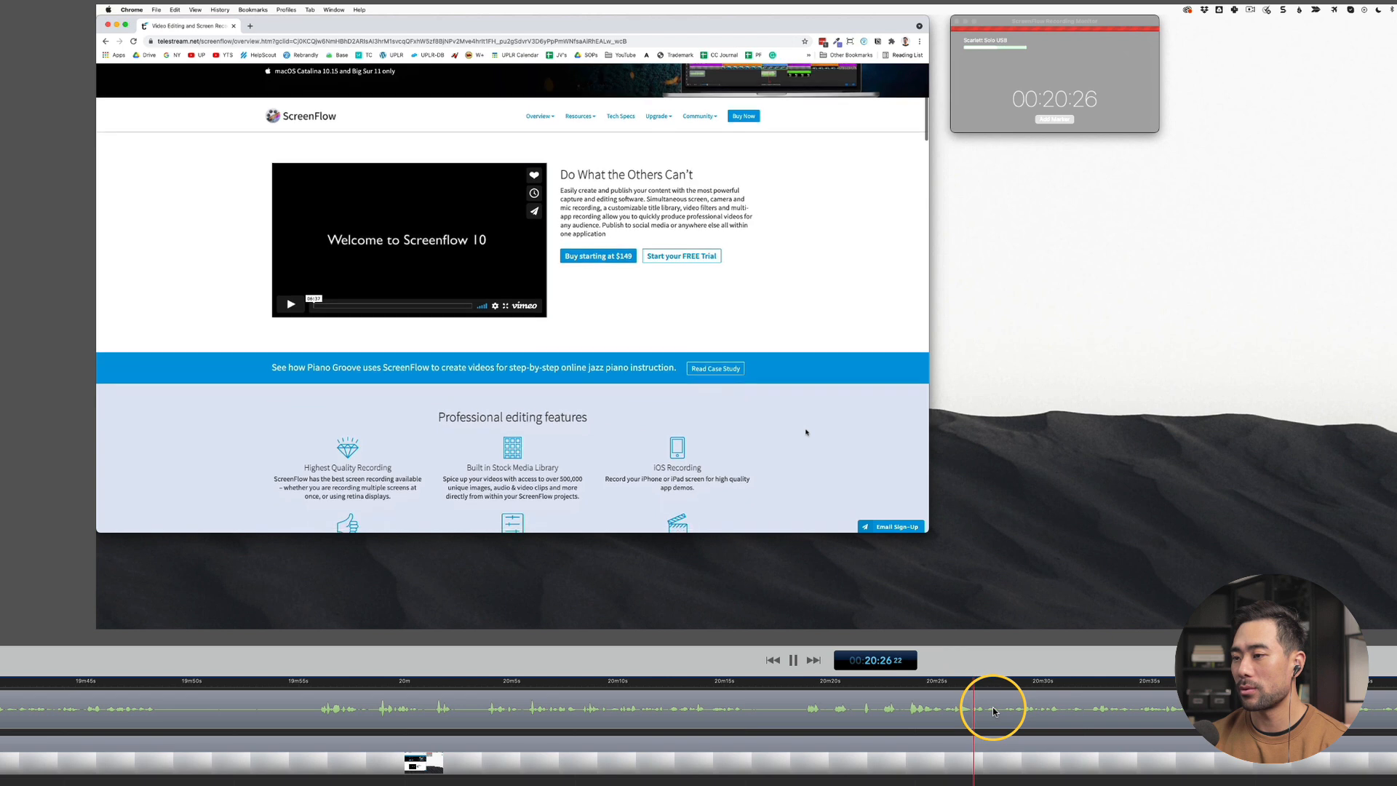
key("space")
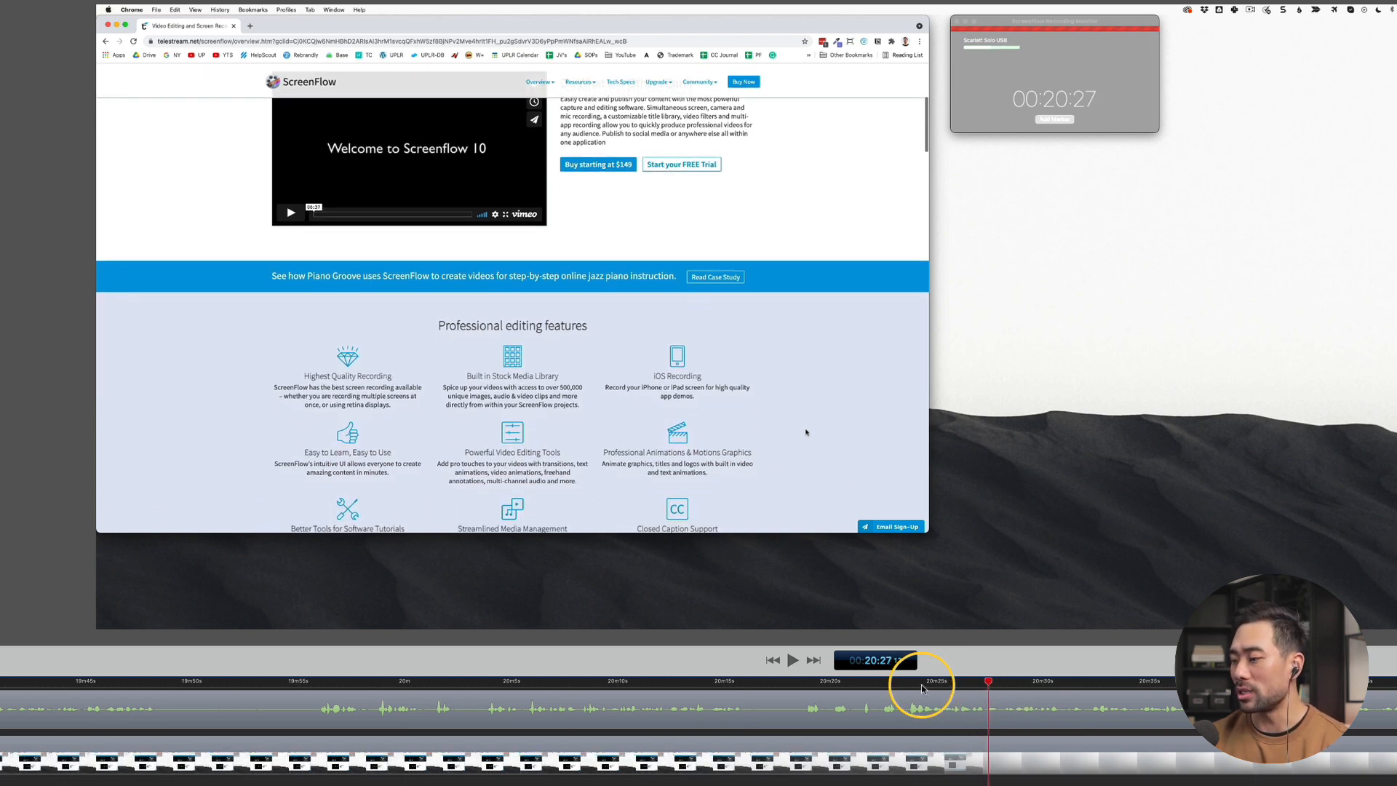
left_click(901, 684)
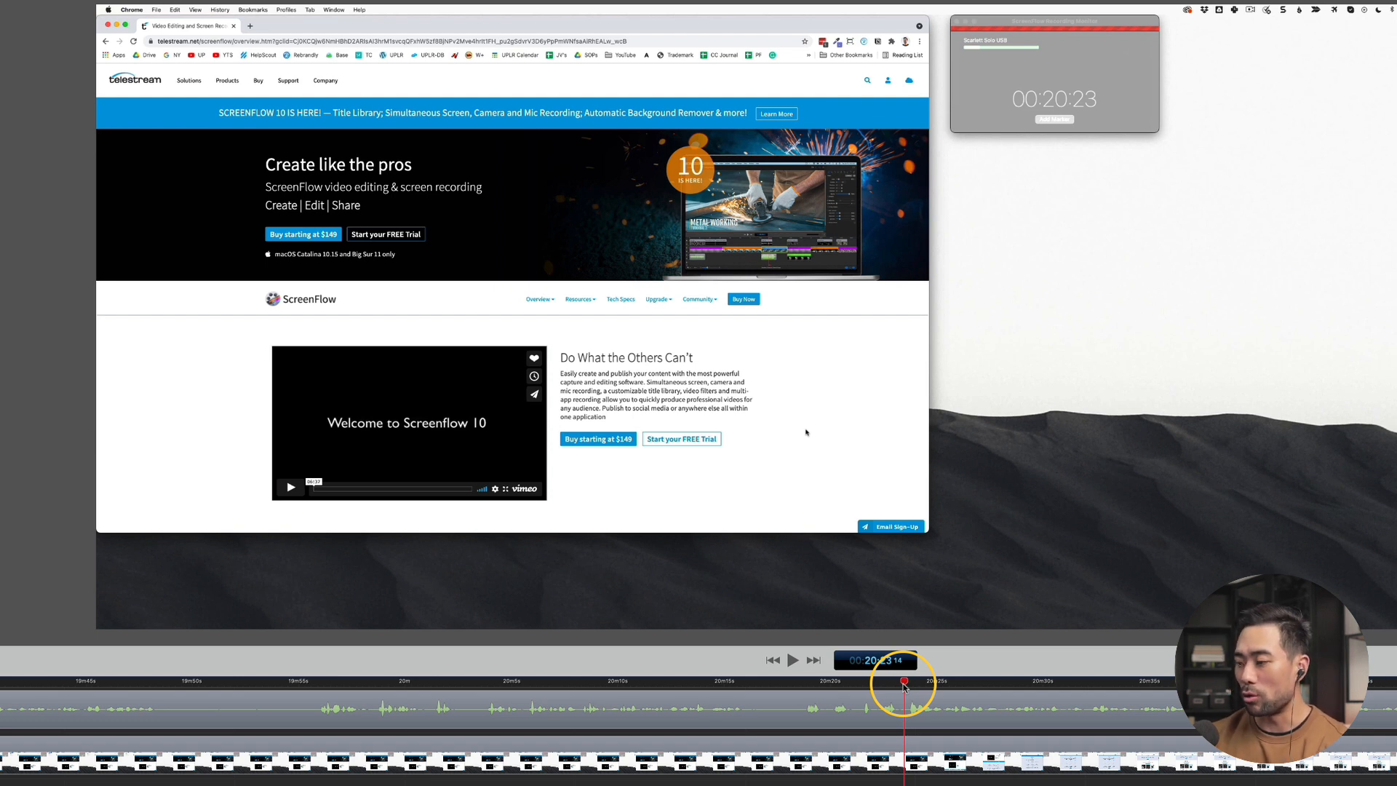
key("o")
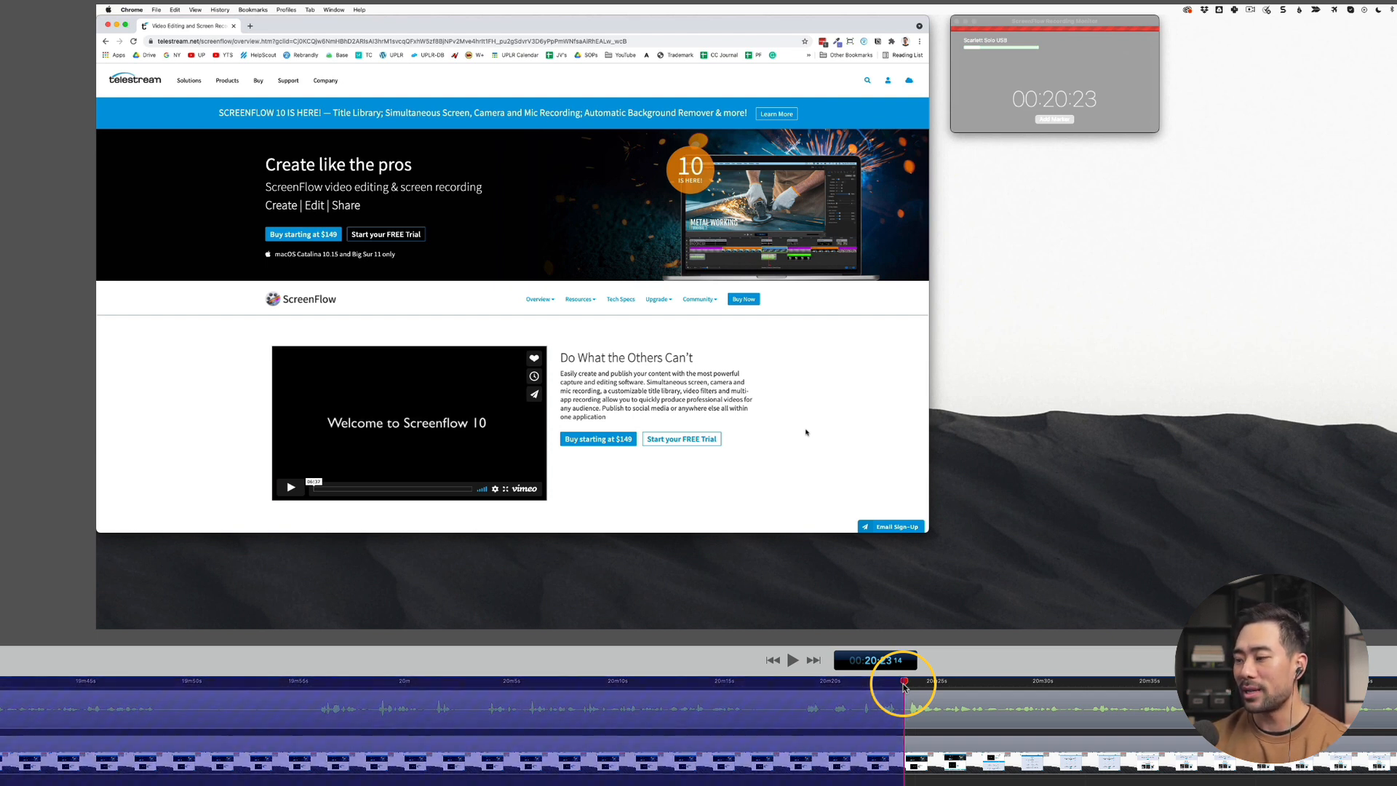
key("super+minus")
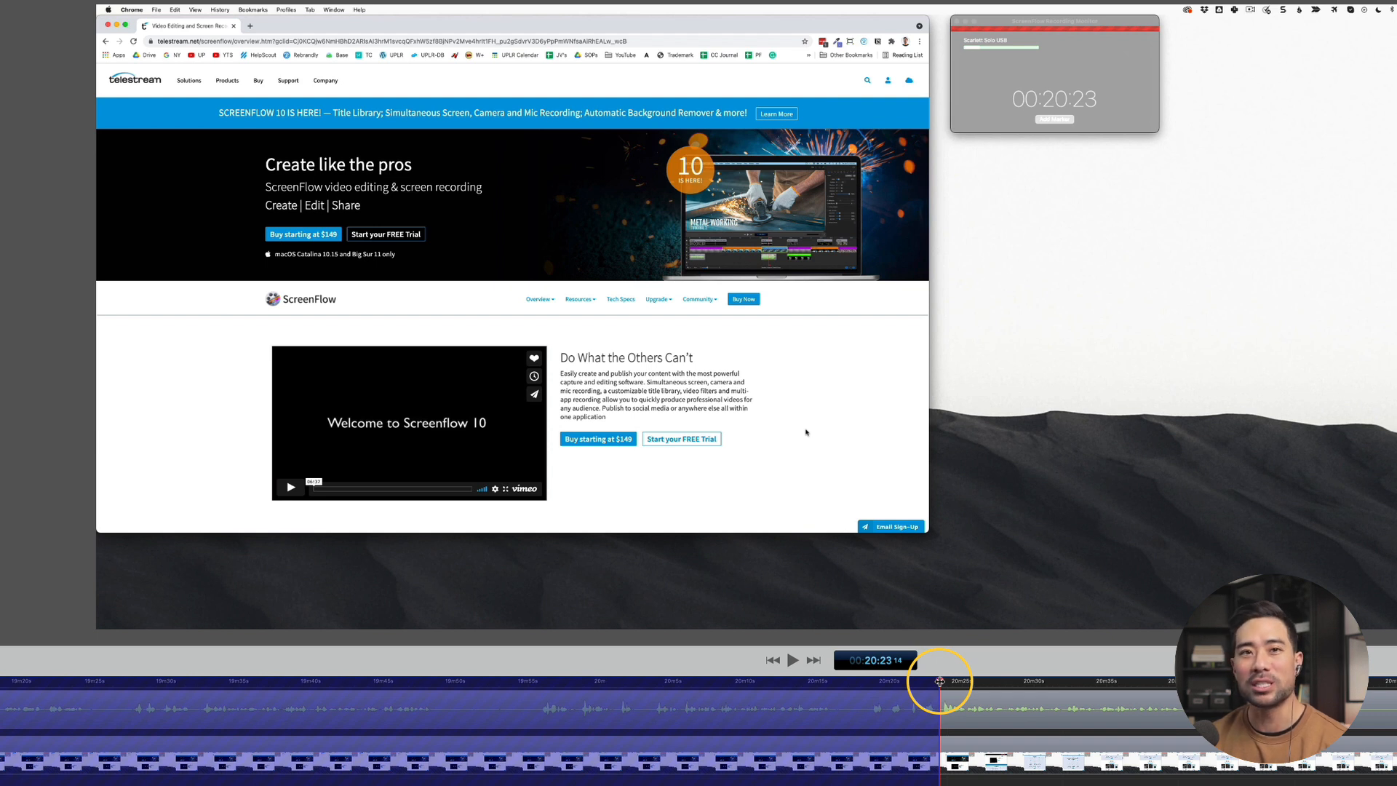
key("super+minus")
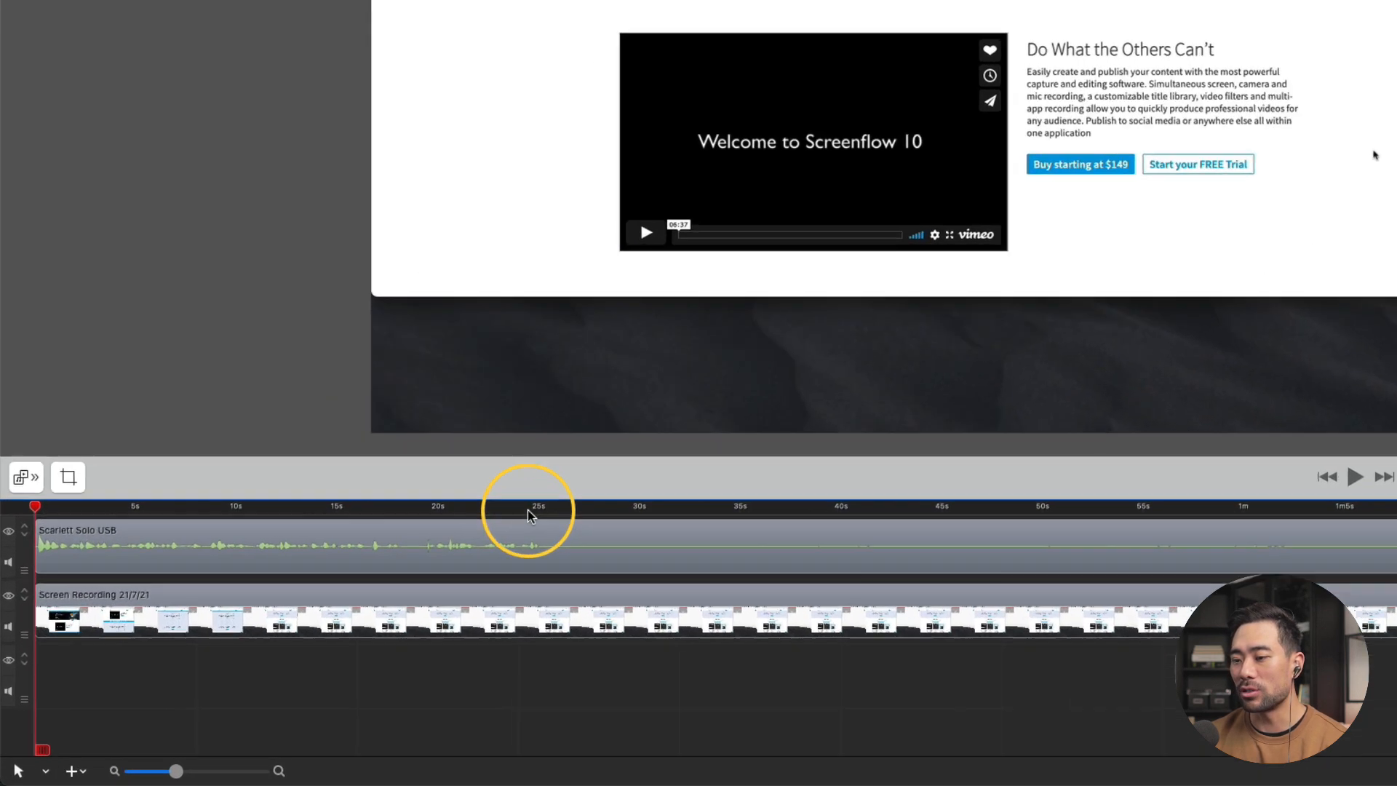
Step: Set an in point just after 25 seconds and delete the rest of the audio and screen recording clips
left_click(317, 617)
mouse_move(634, 453)
left_mouse_down()
mouse_move(656, 453)
mouse_move(565, 470)
mouse_move(661, 462)
left_mouse_up()
left_click(623, 451)
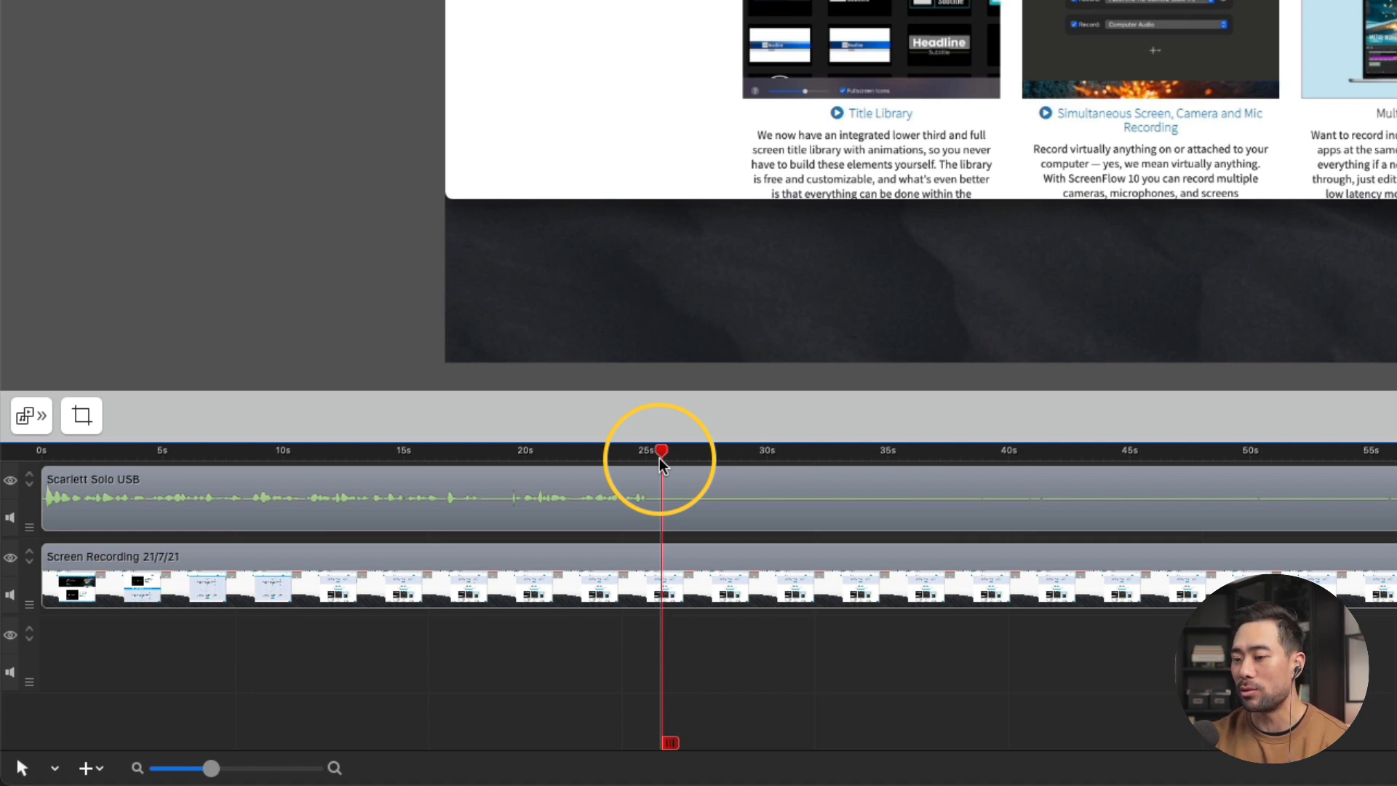
key("i")
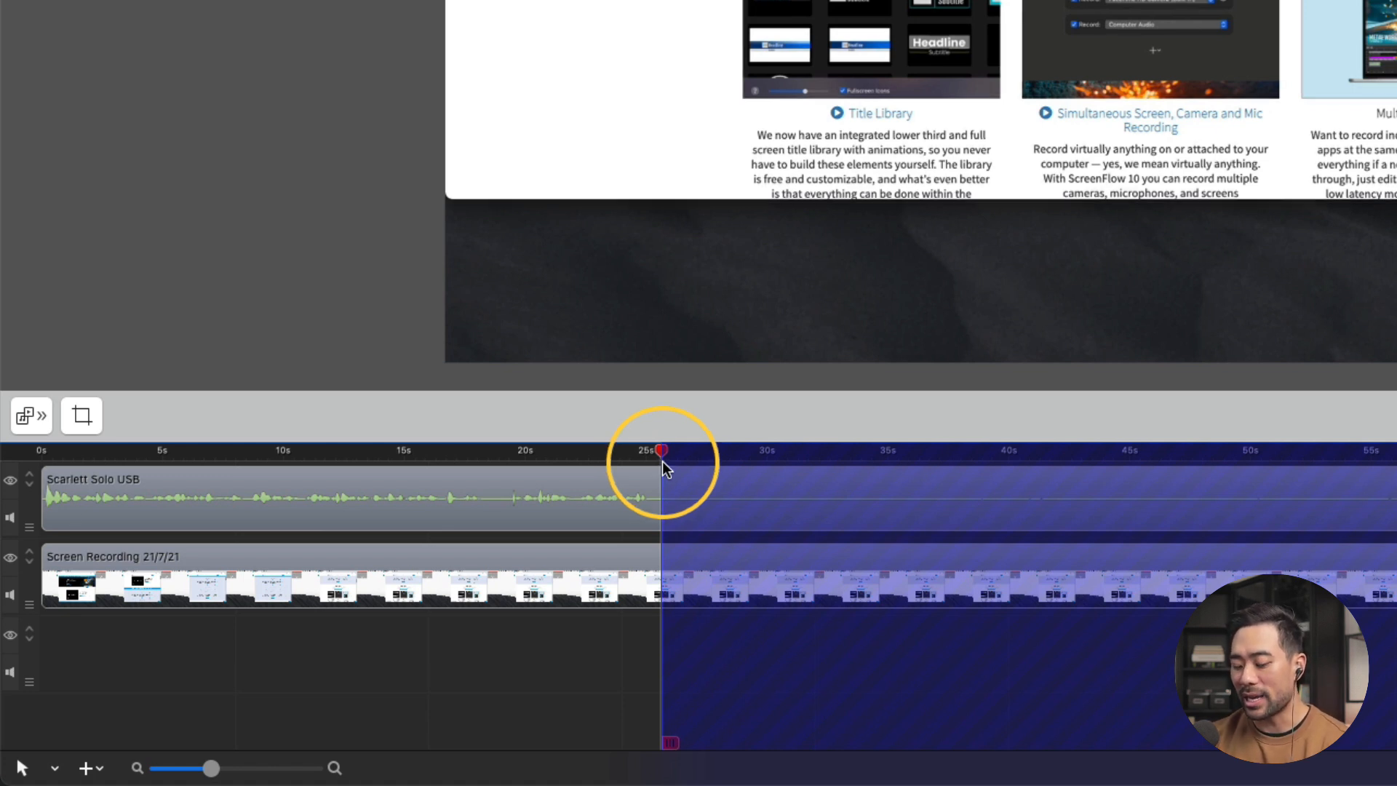
key("Delete")
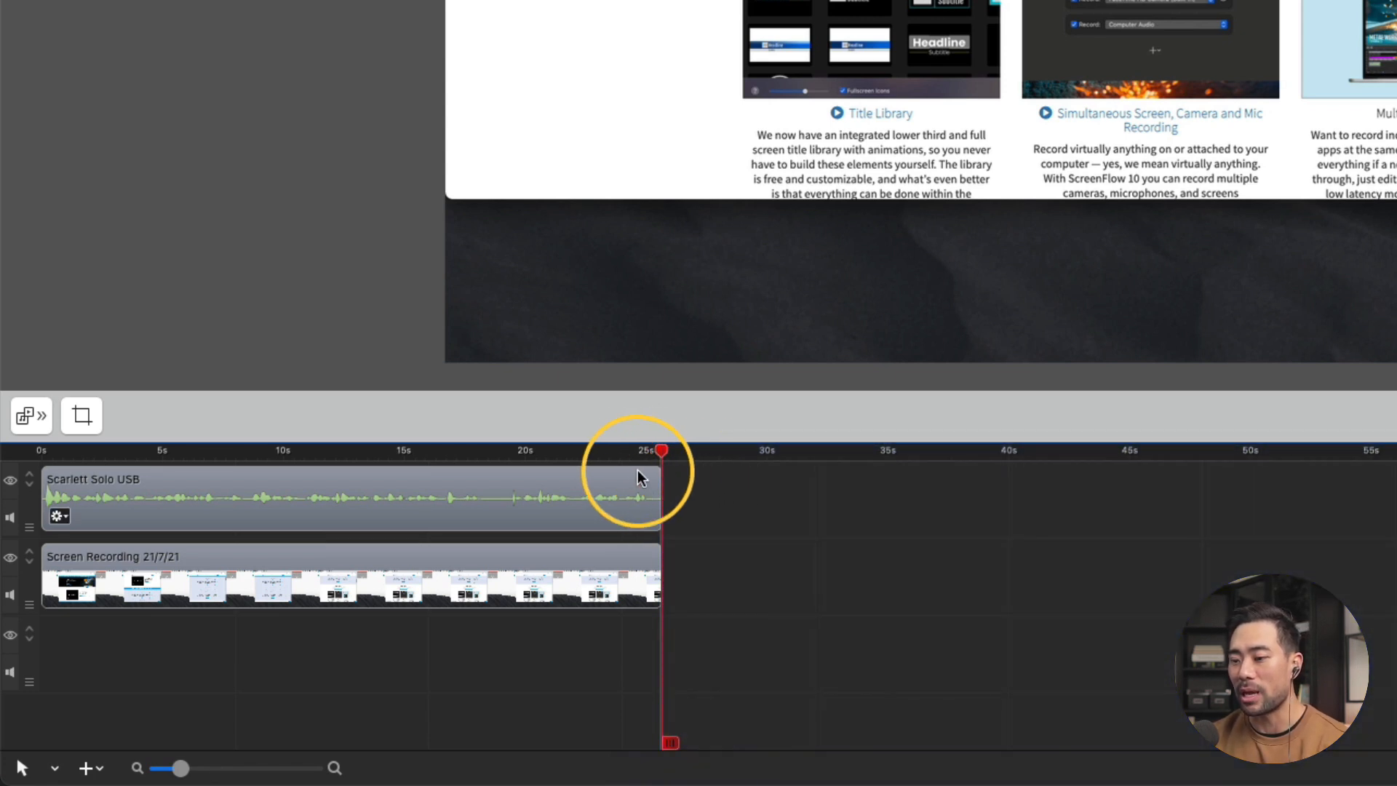
Step: Set the canvas size to 1920 x 1080 and apply it
left_click(561, 457)
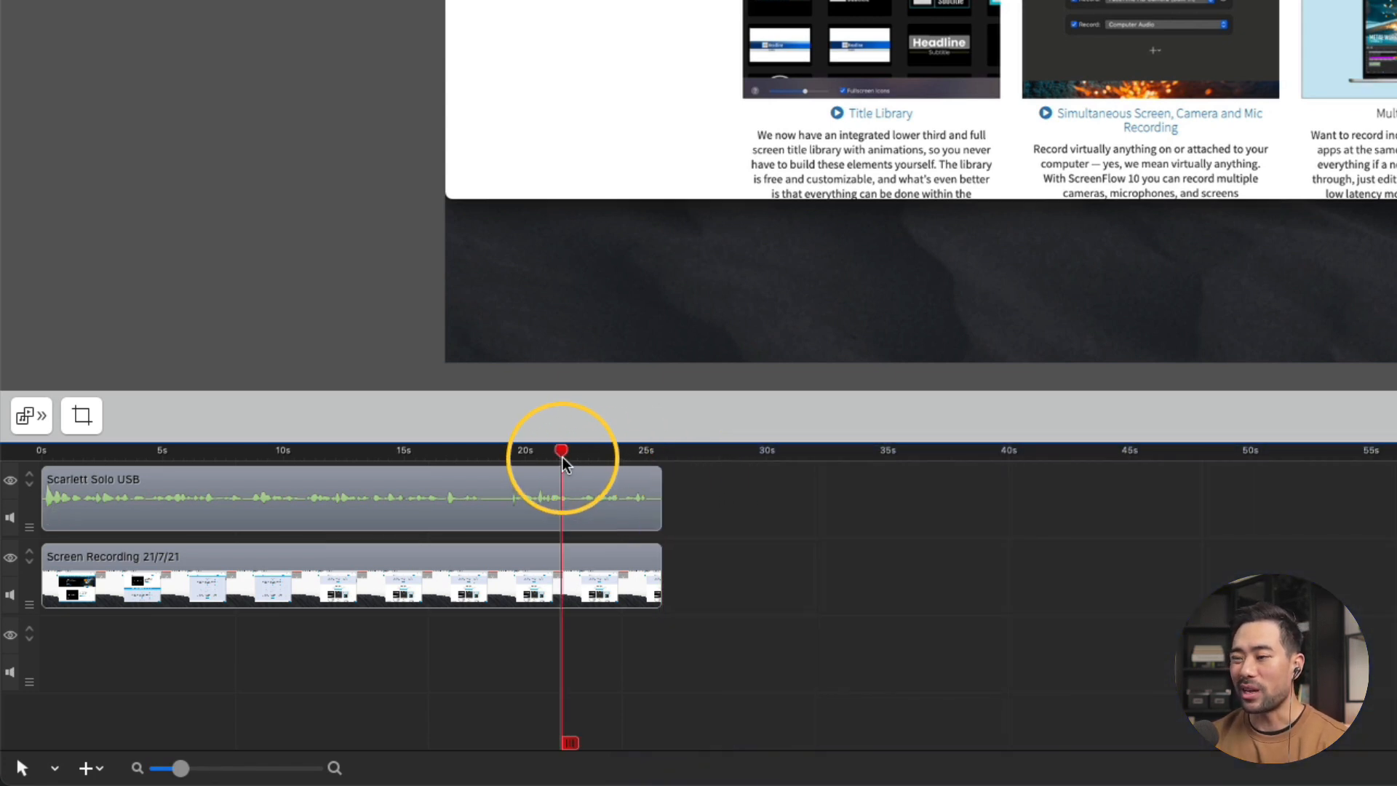
left_click(81, 422)
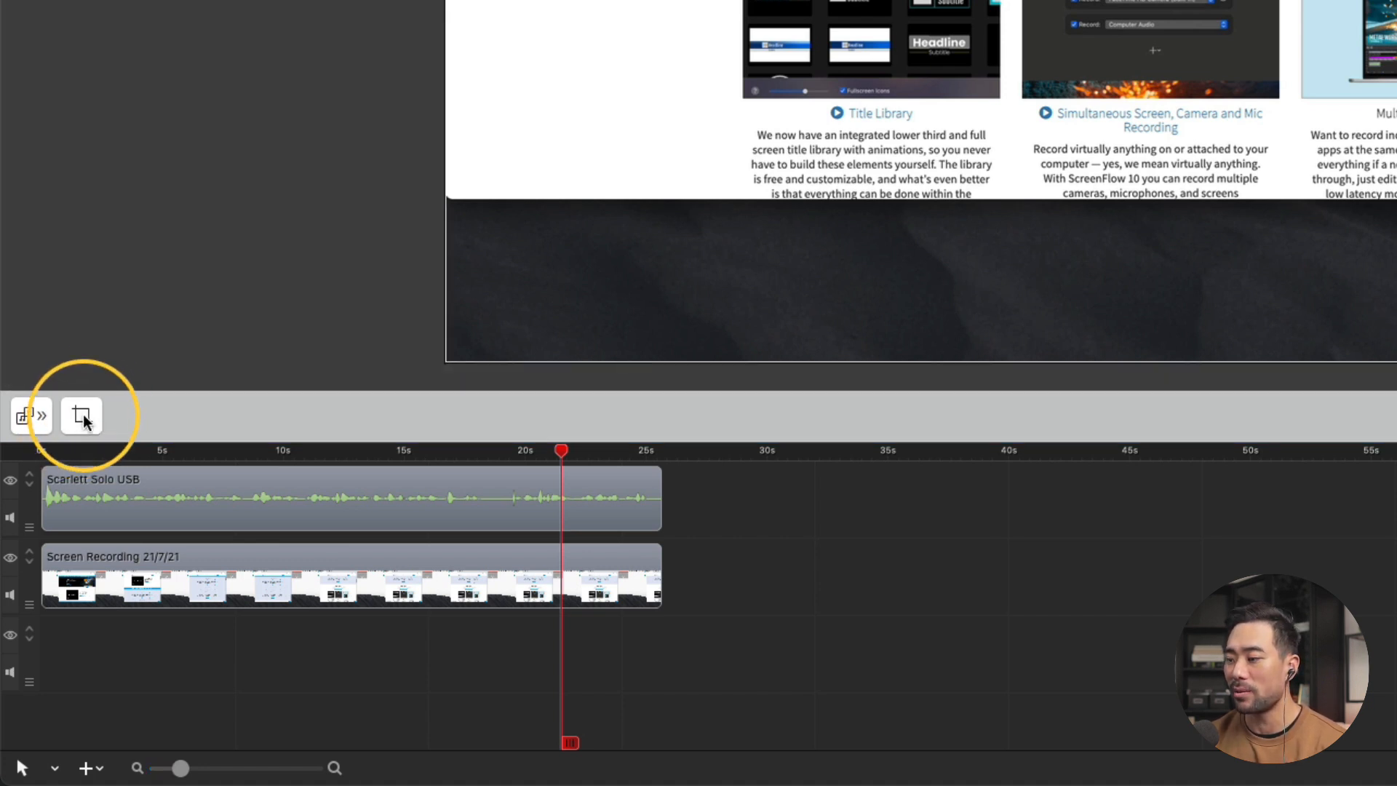
left_click(82, 420)
left_click(92, 415)
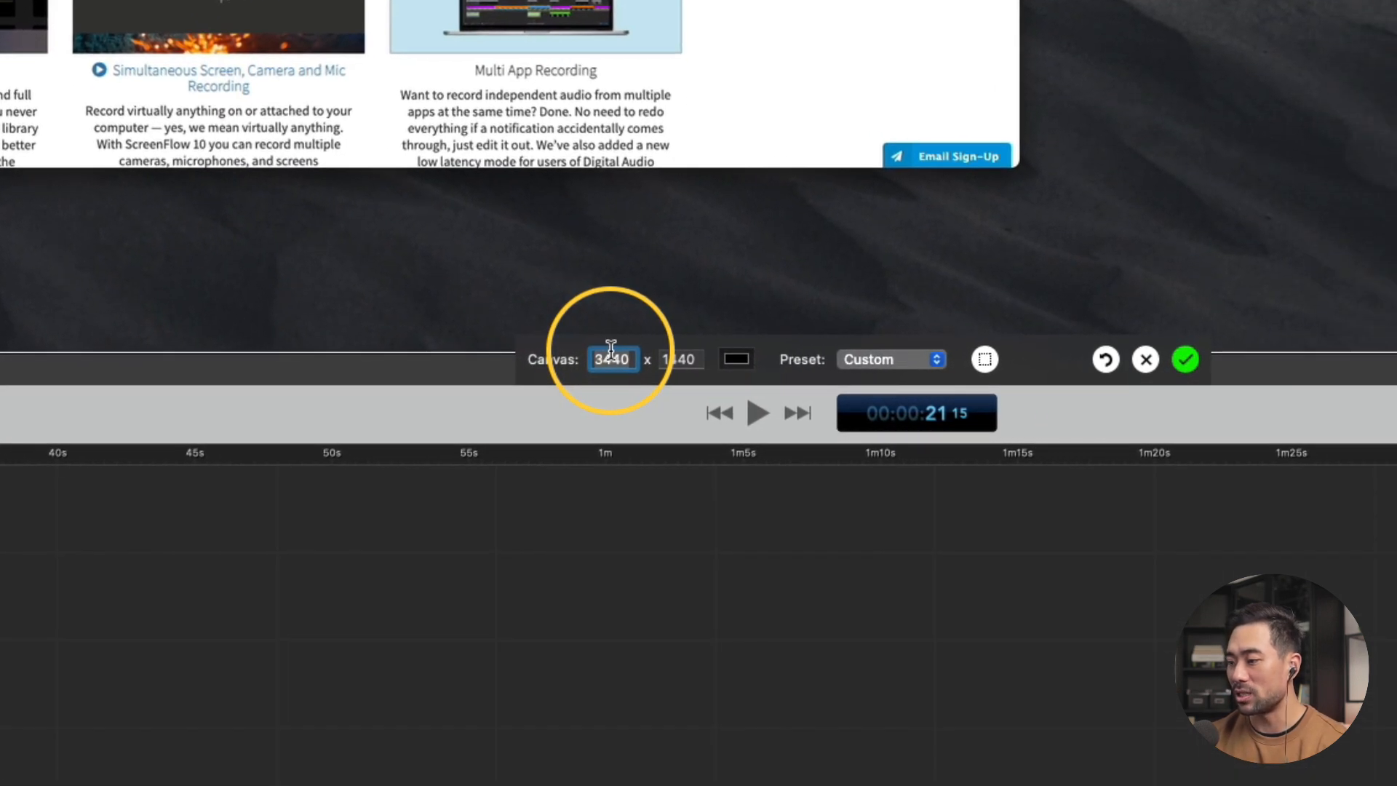
type("1920")
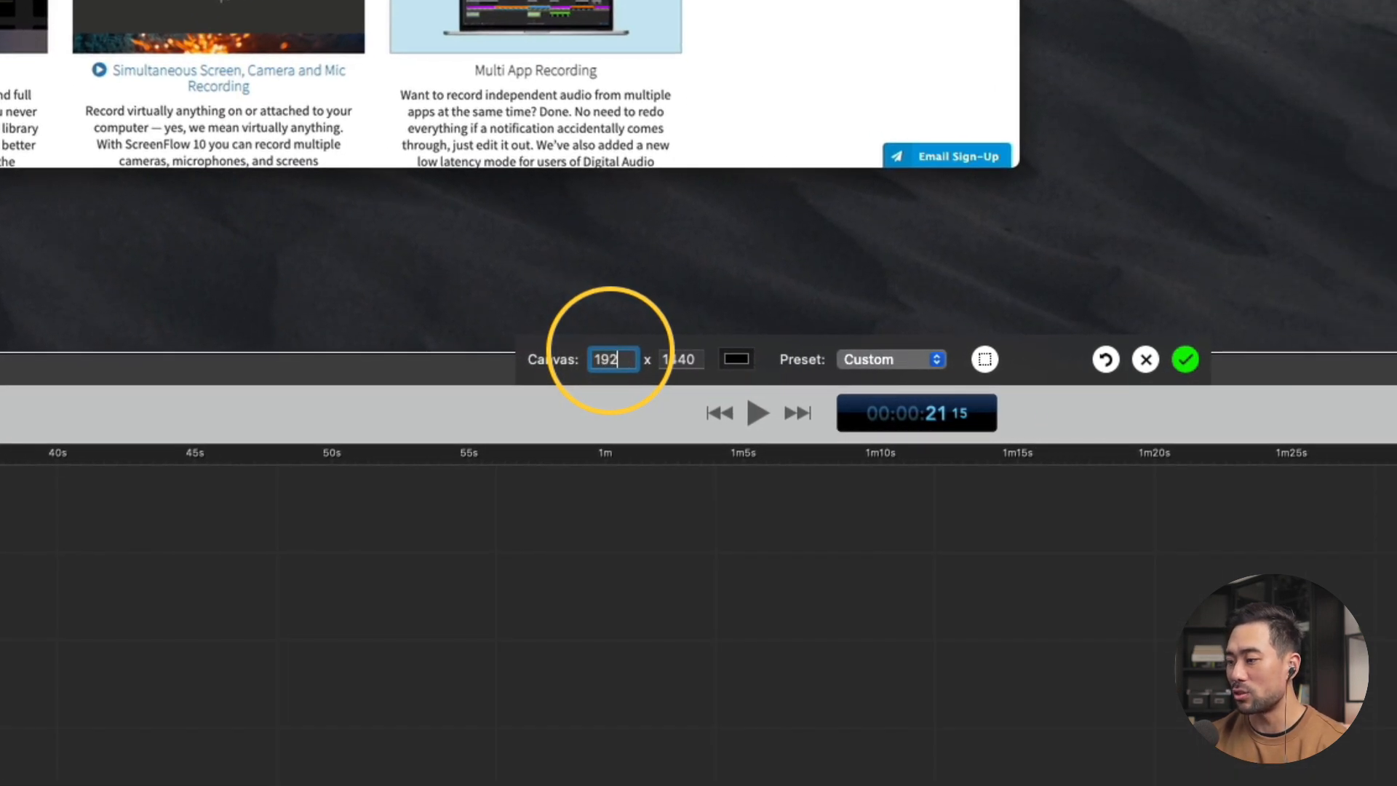
key("Tab")
type("1080")
key("Tab")
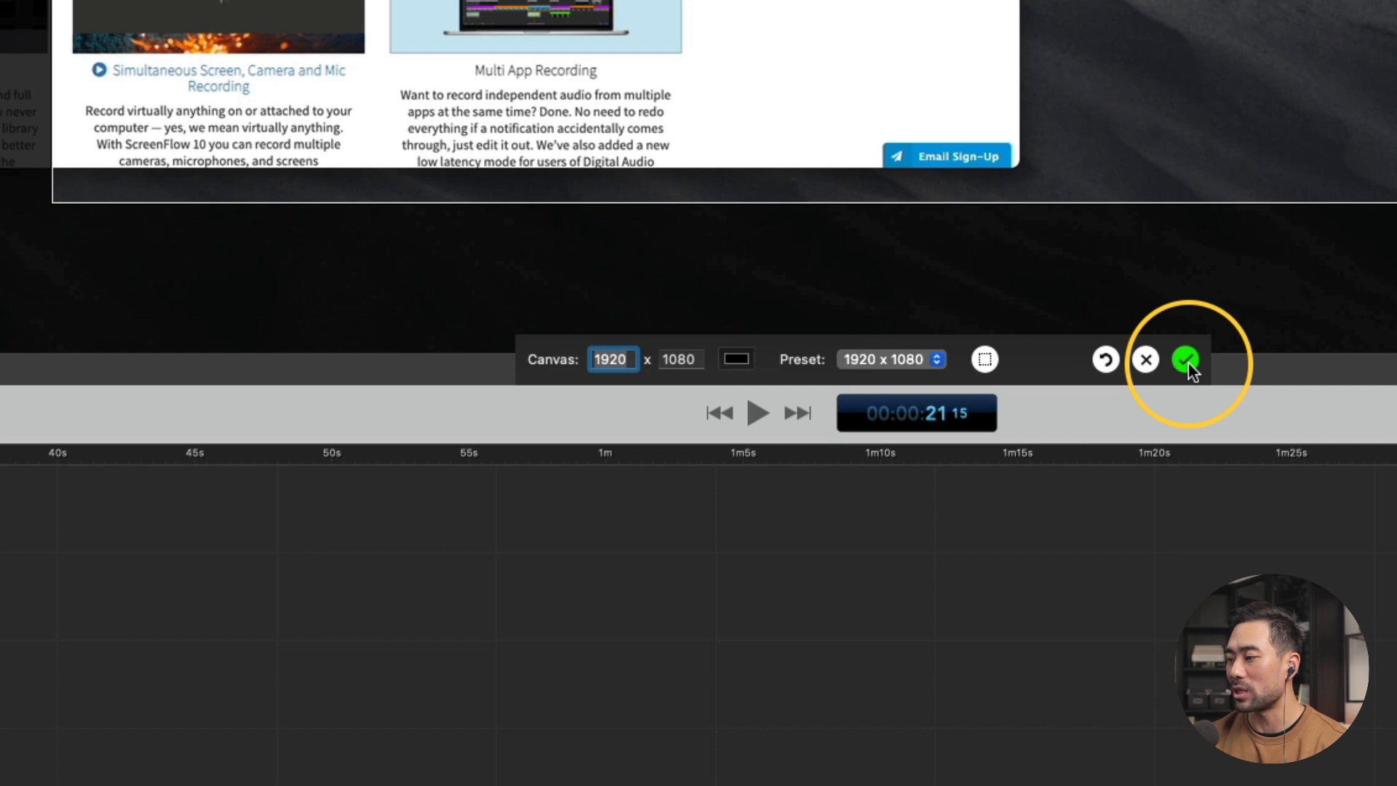
left_click(1186, 359)
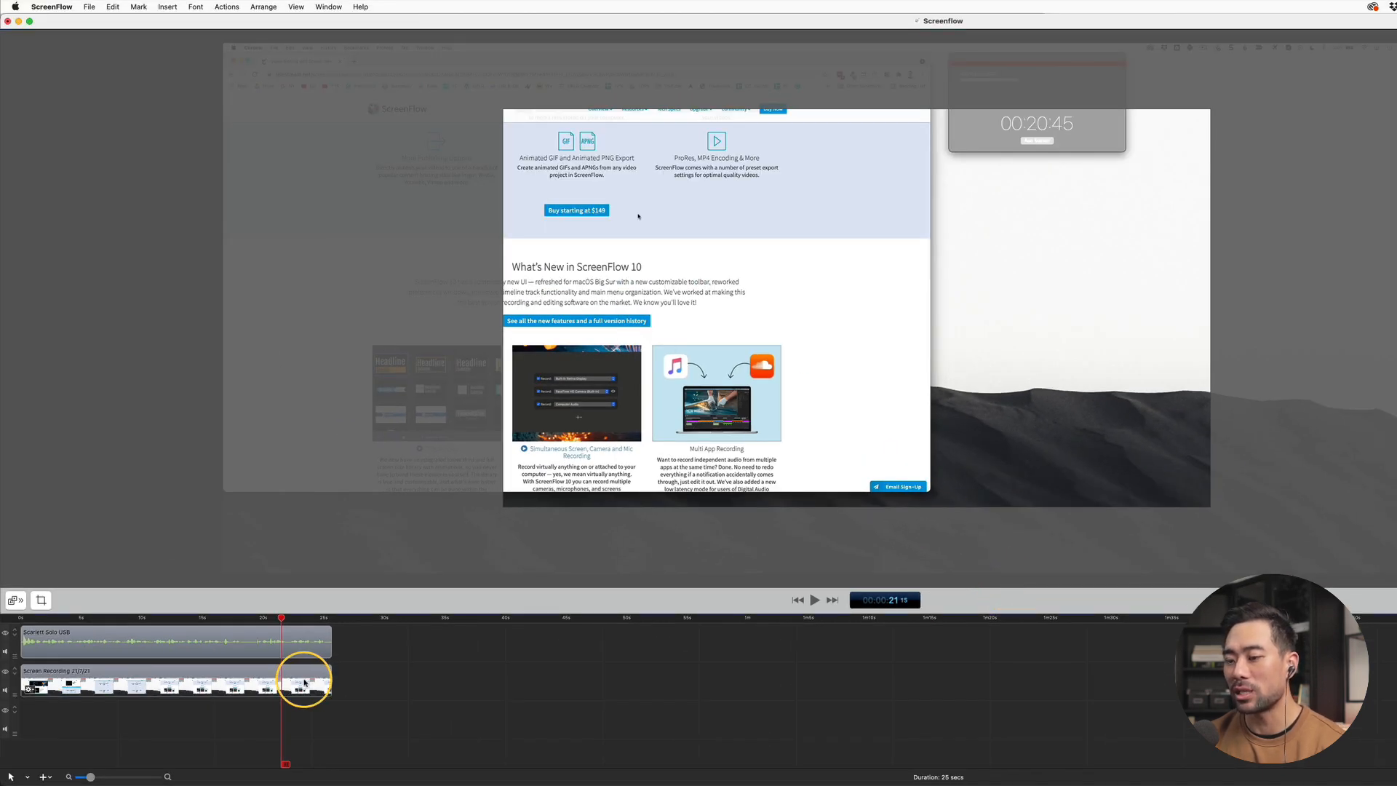
Step: Reposition the screen recording on the canvas so the browser window fills the frame
left_click(305, 681)
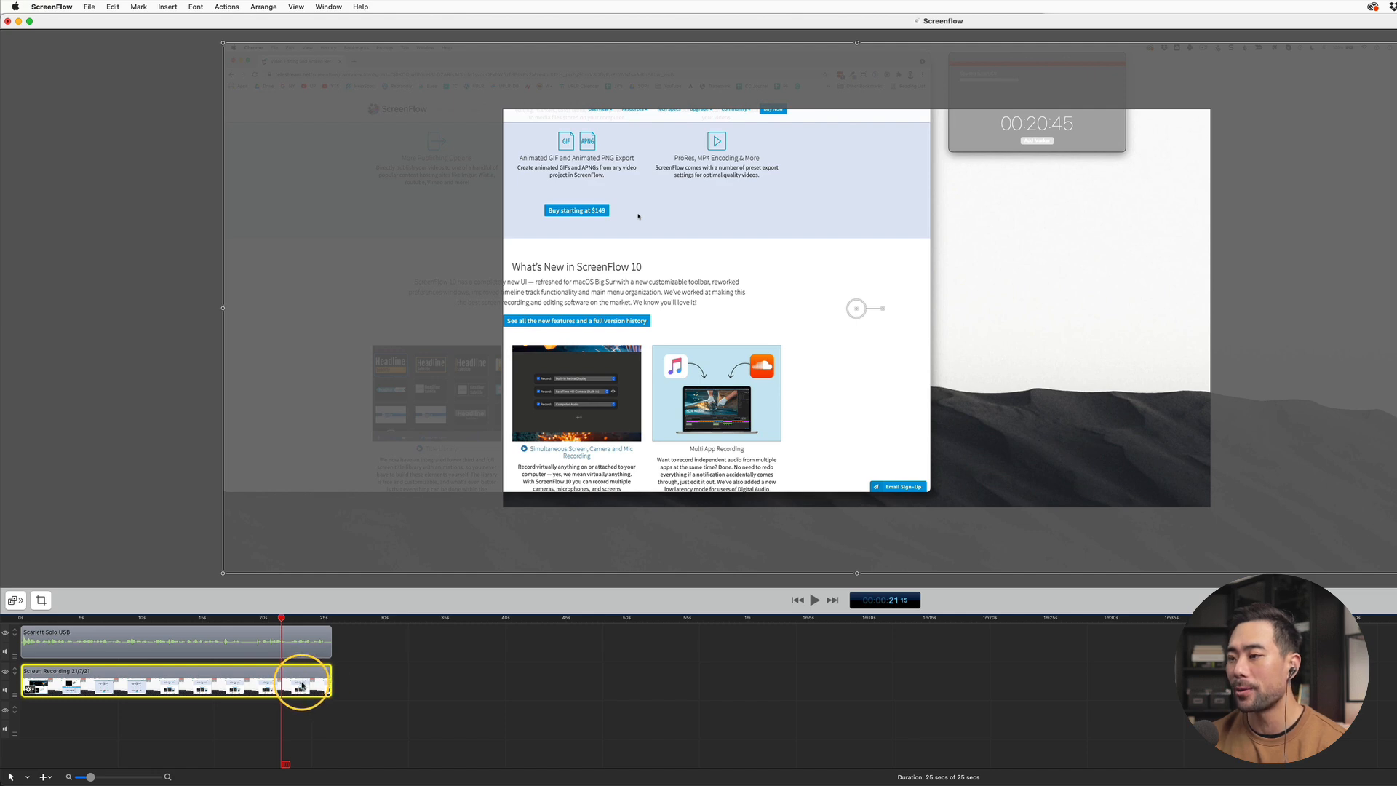
left_click_drag(596, 317, 863, 308)
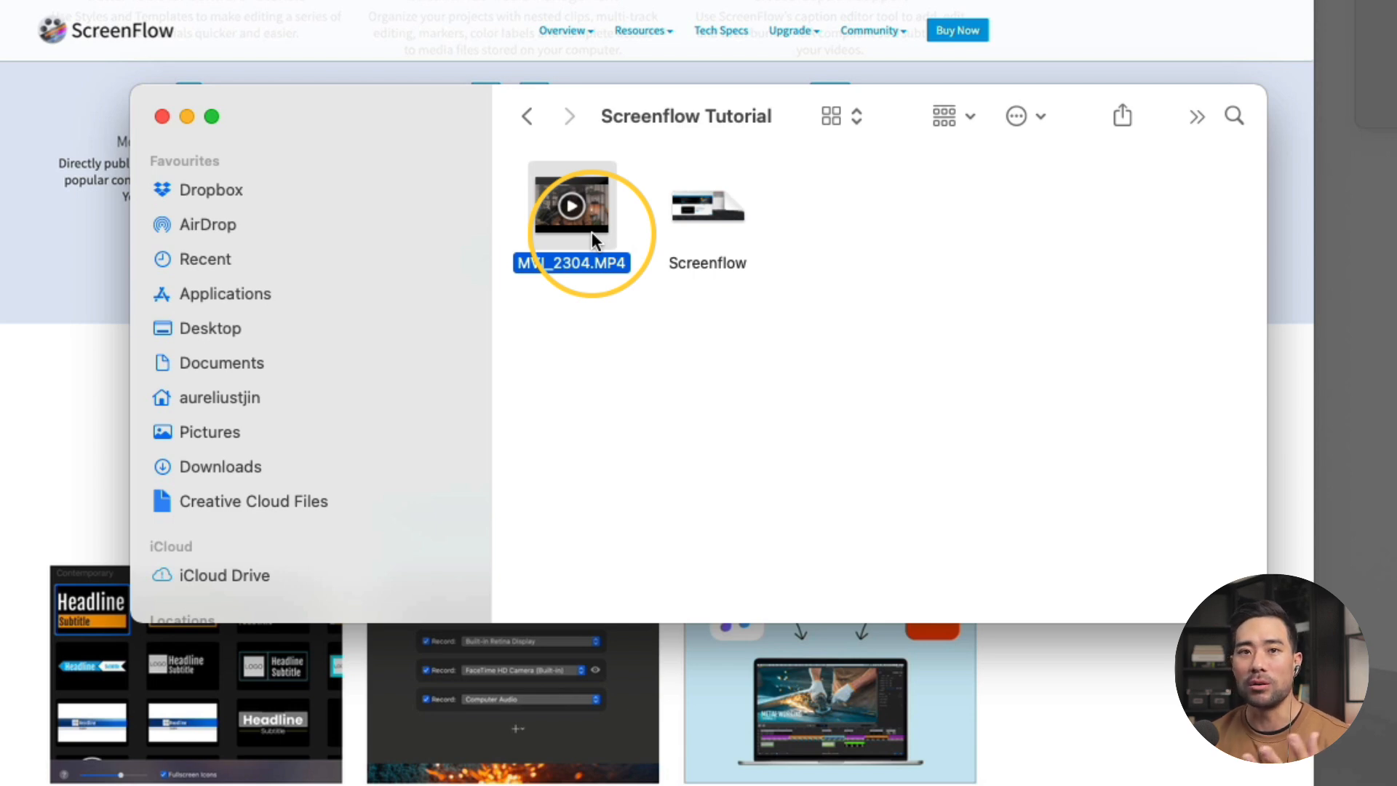
Step: Move the audio and screen recording clips down one track and add MVI_2304.MP4 to the top track at the timeline start
left_click(595, 229)
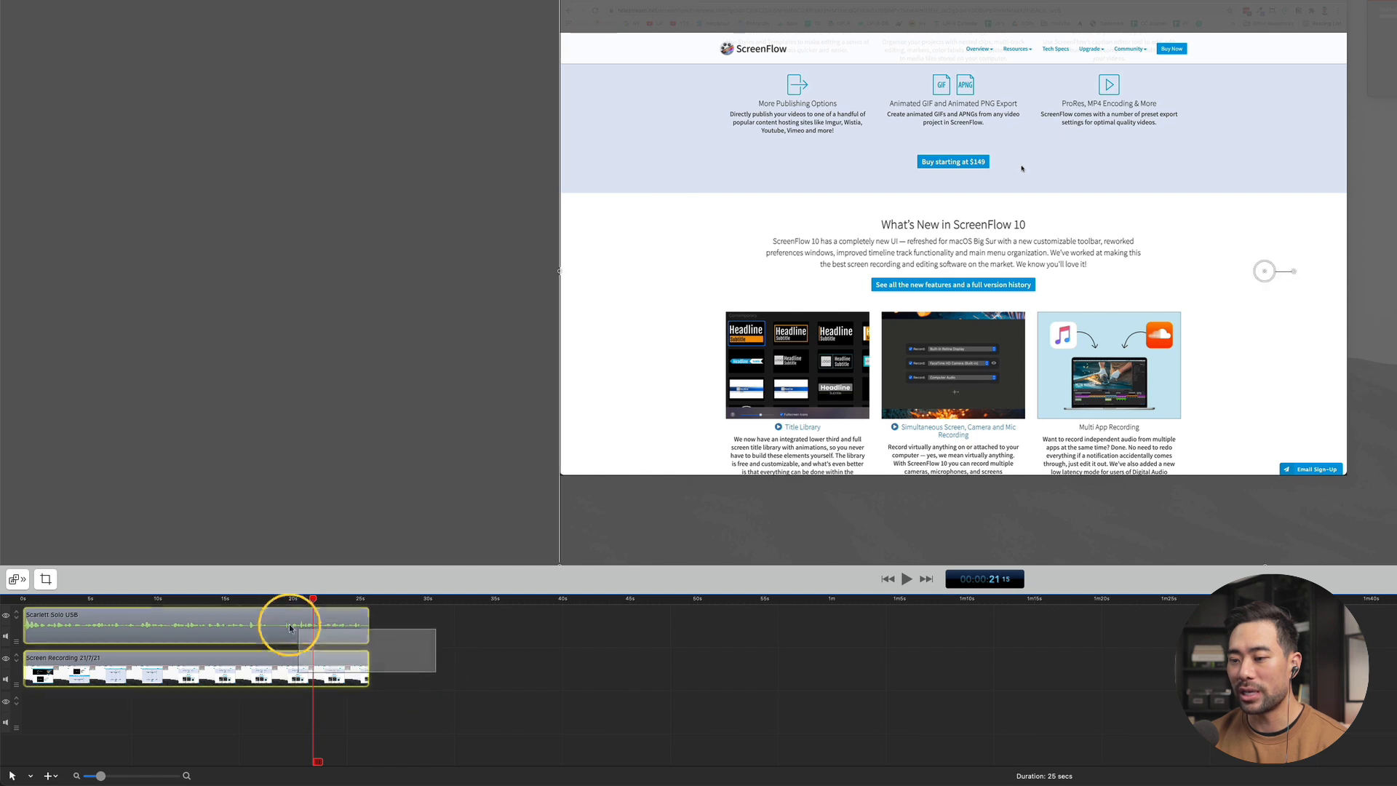
left_click(247, 625)
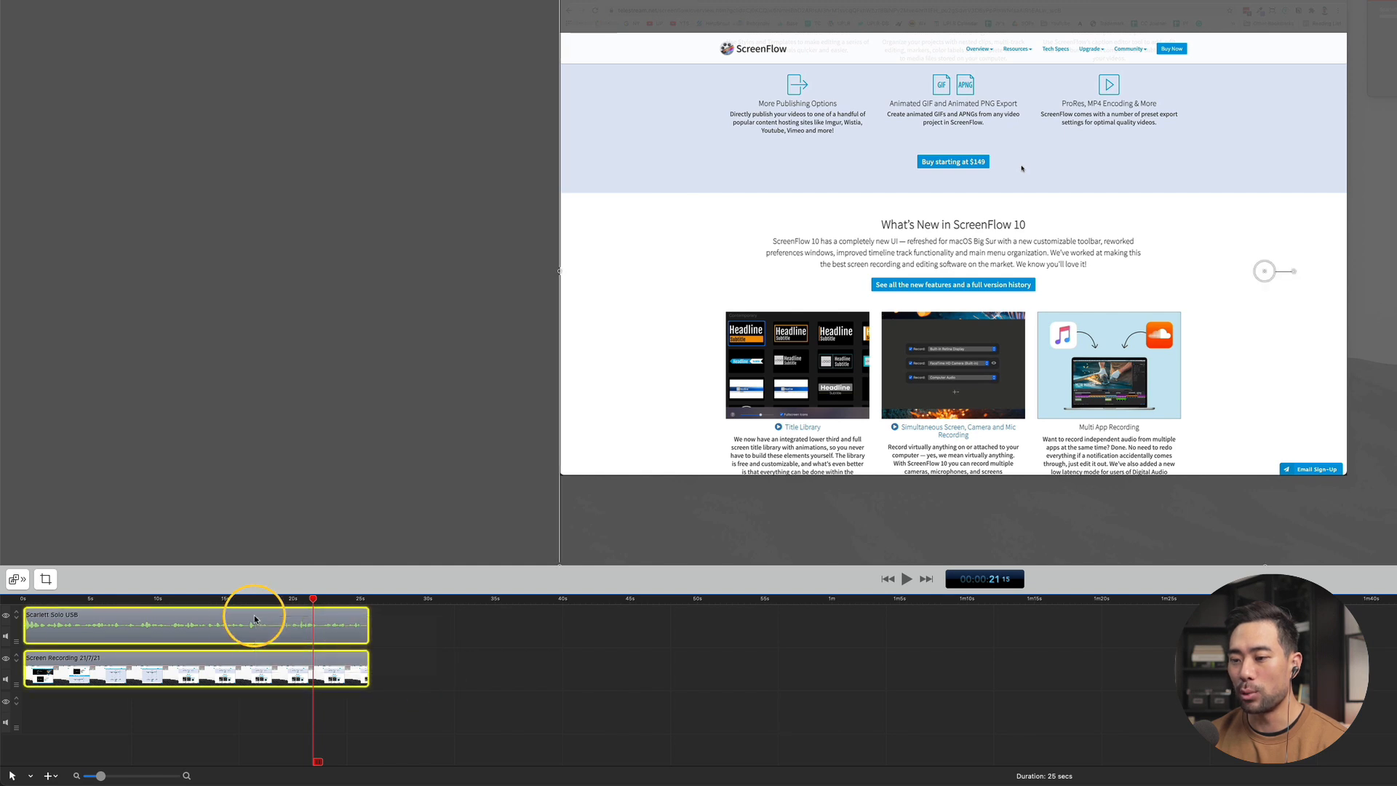
left_click_drag(229, 627, 229, 659)
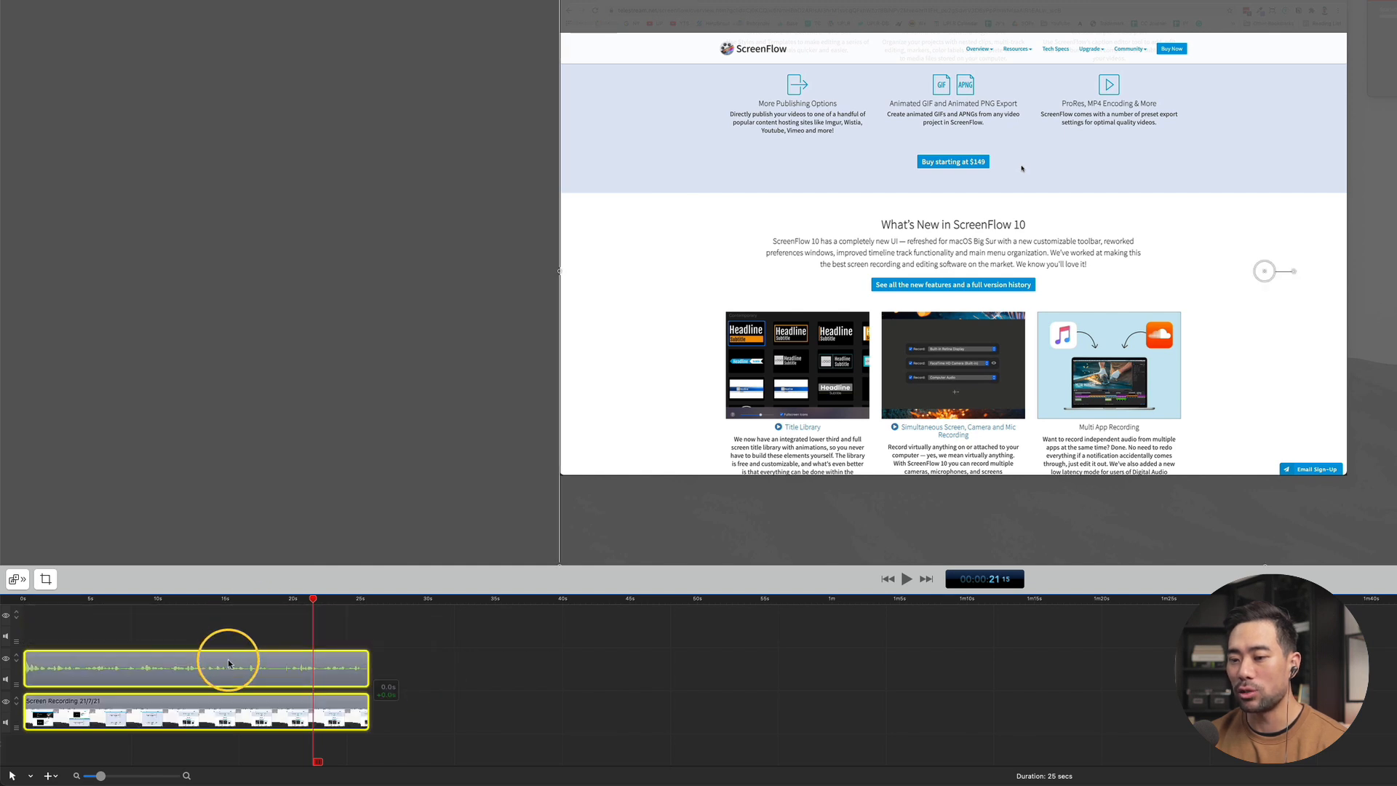
left_click(252, 631)
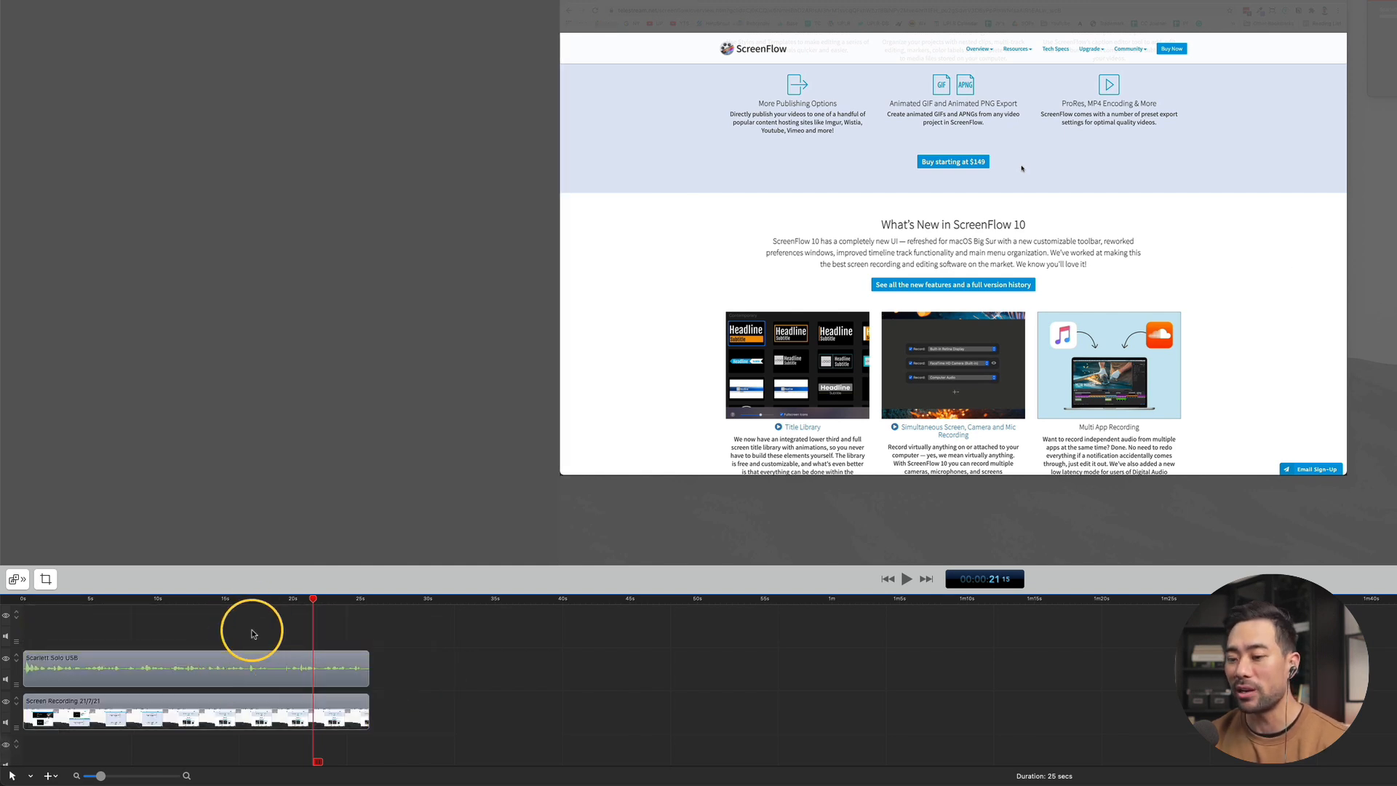
left_click(987, 178)
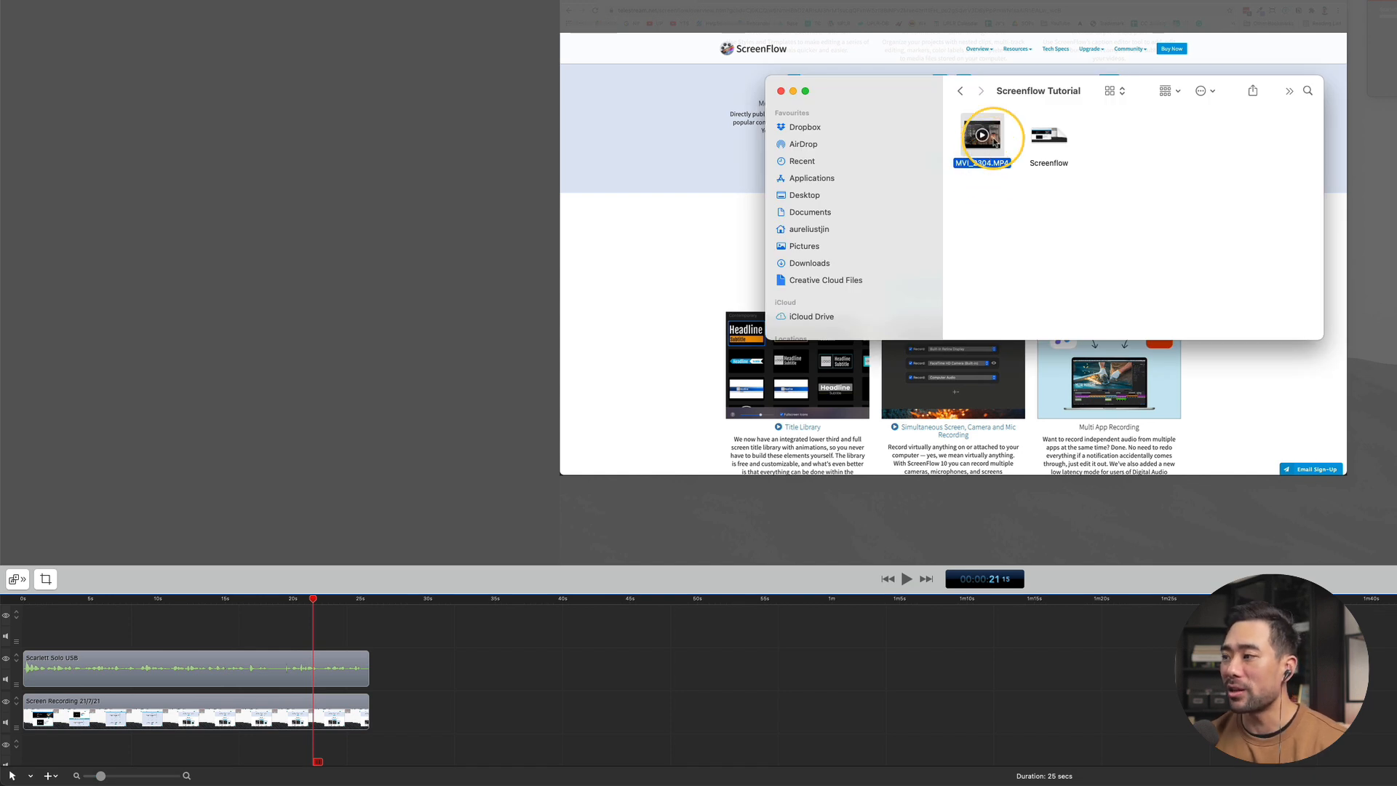
left_click_drag(970, 145, 100, 635)
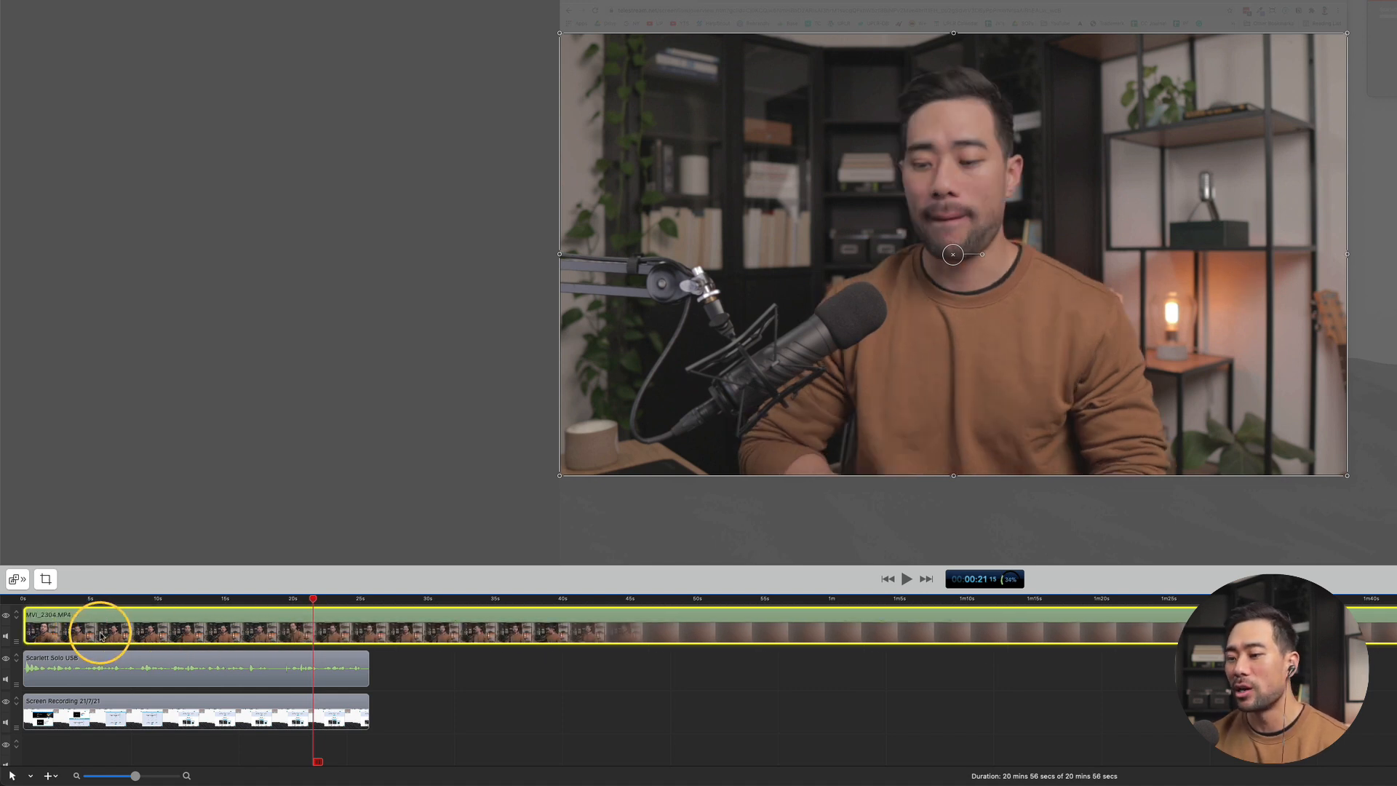
Step: Place the playhead near the end of the camera clip at about 19:46 and turn on Smooth Volume Levels for it
scroll(206, 682, "down", 3)
scroll(207, 682, "down", 5)
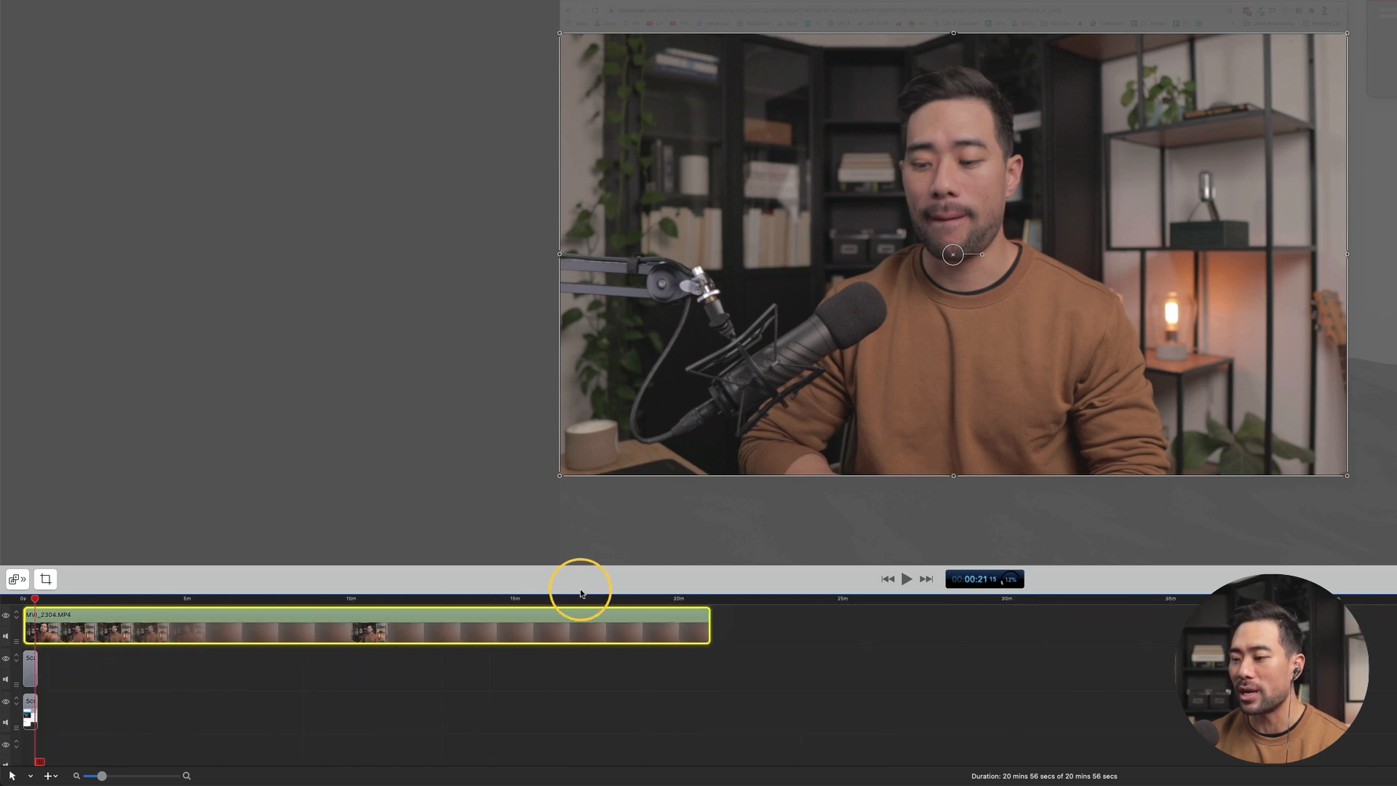
left_click(656, 599)
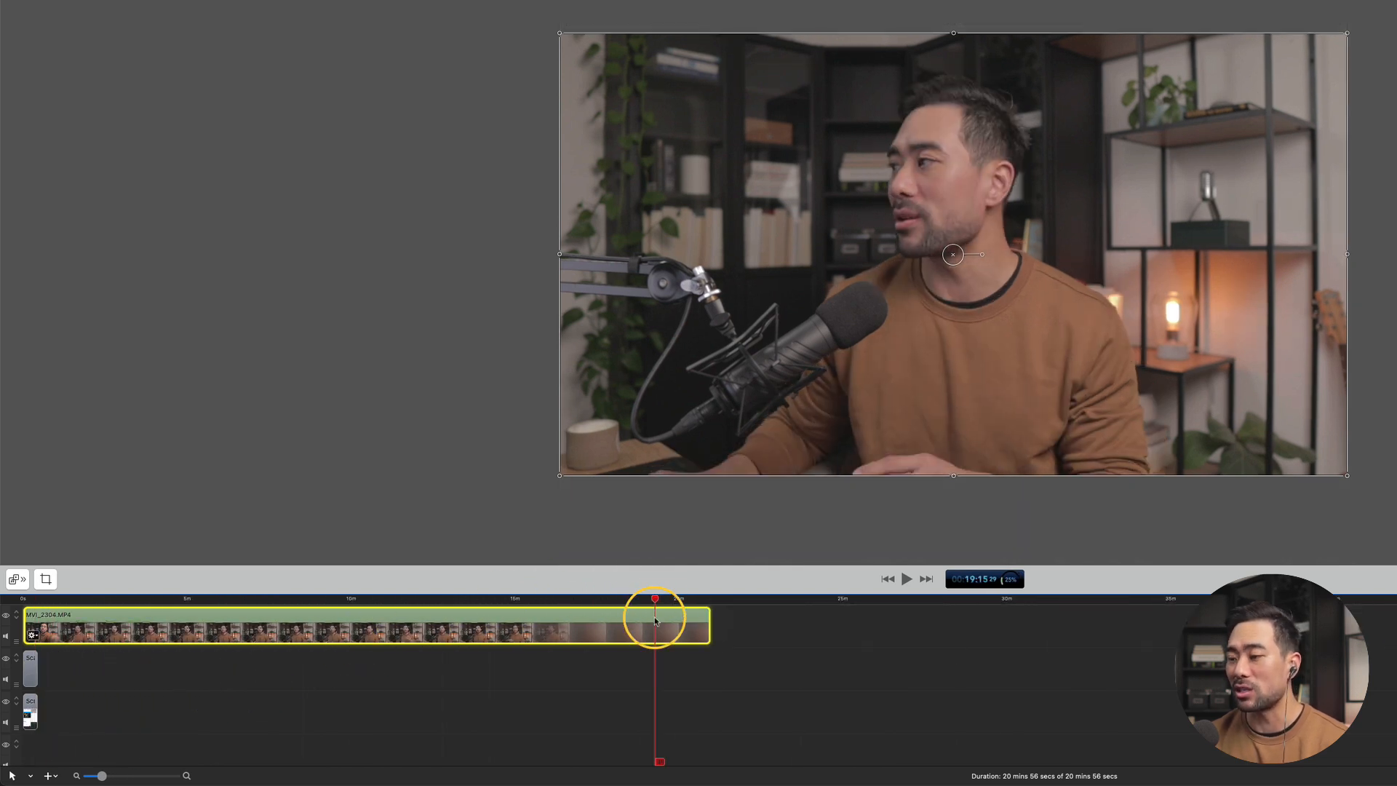
left_click(671, 598)
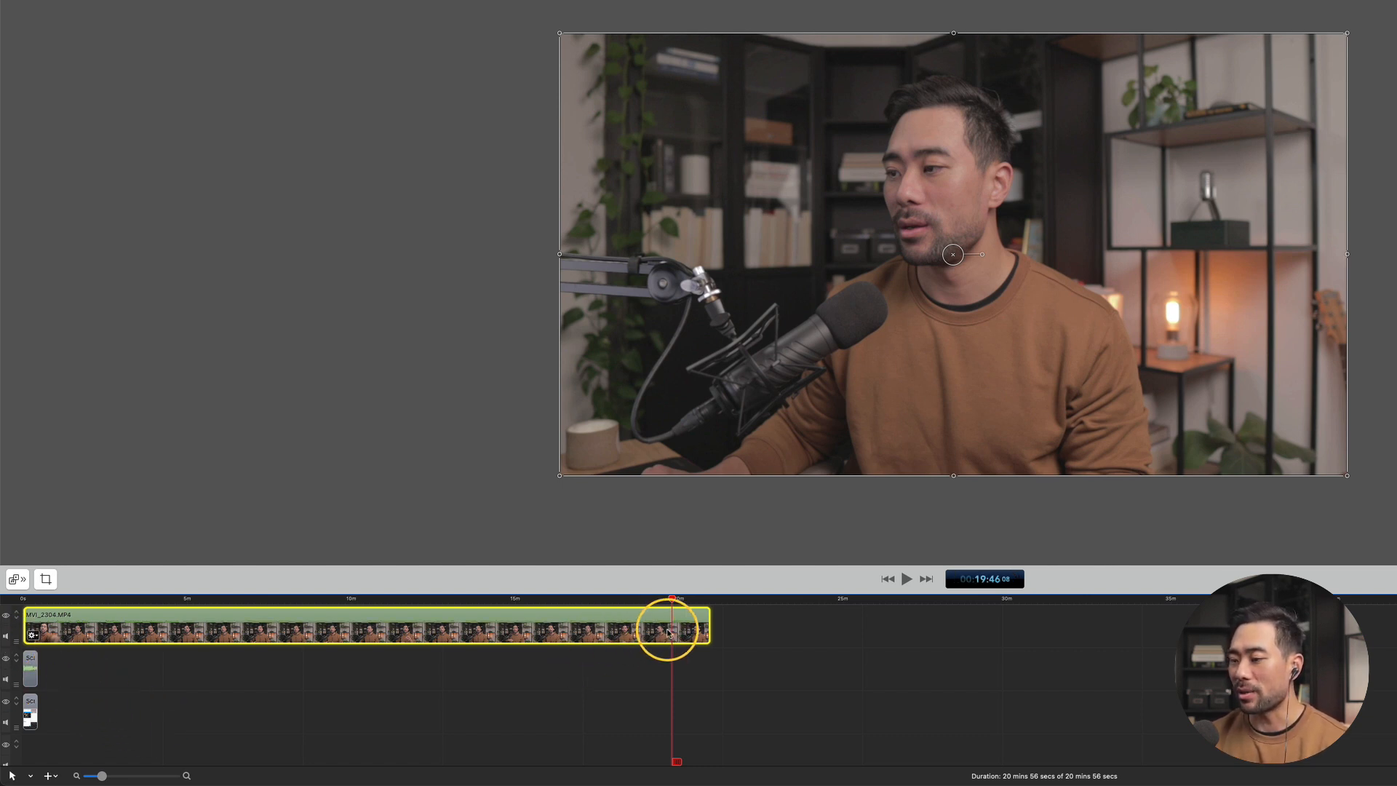
scroll(668, 633, "up", 5)
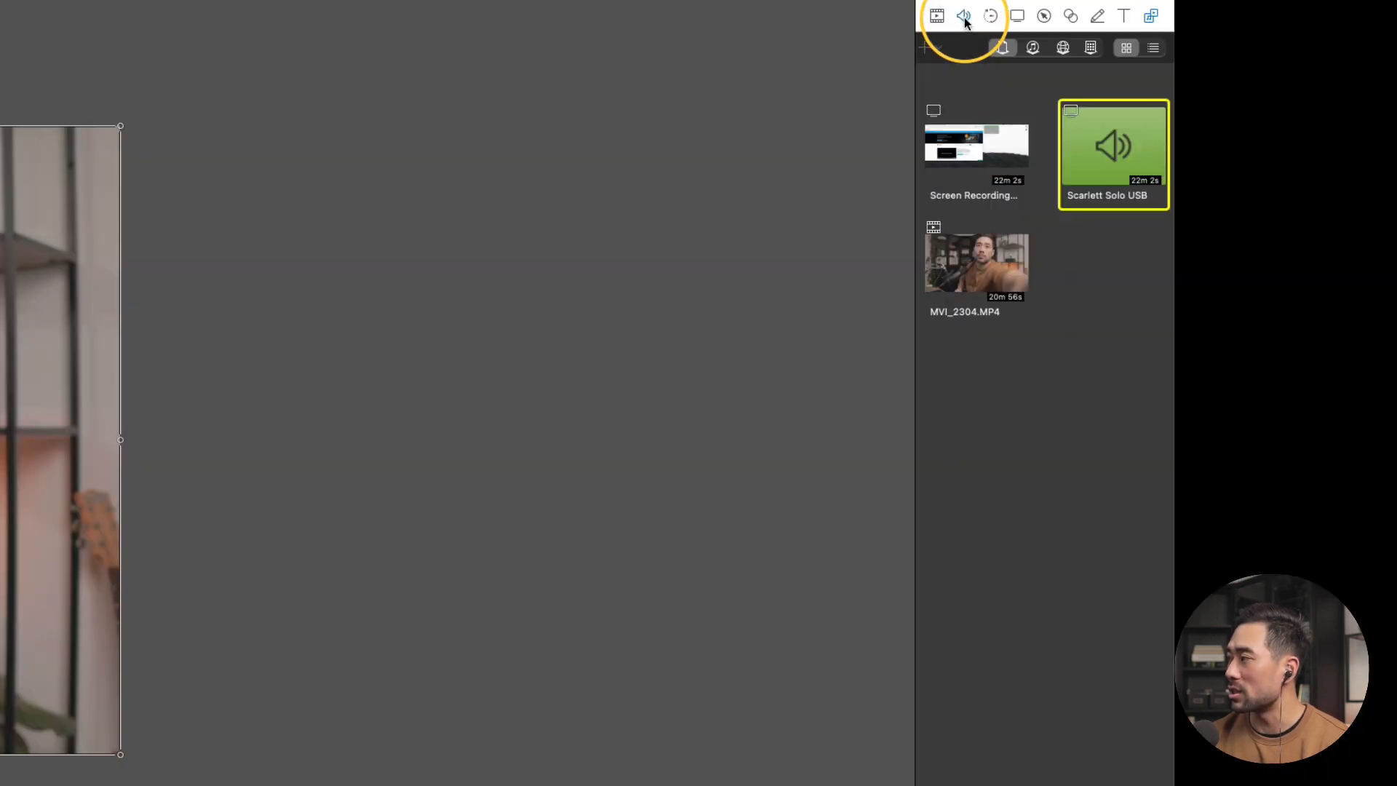
left_click(964, 17)
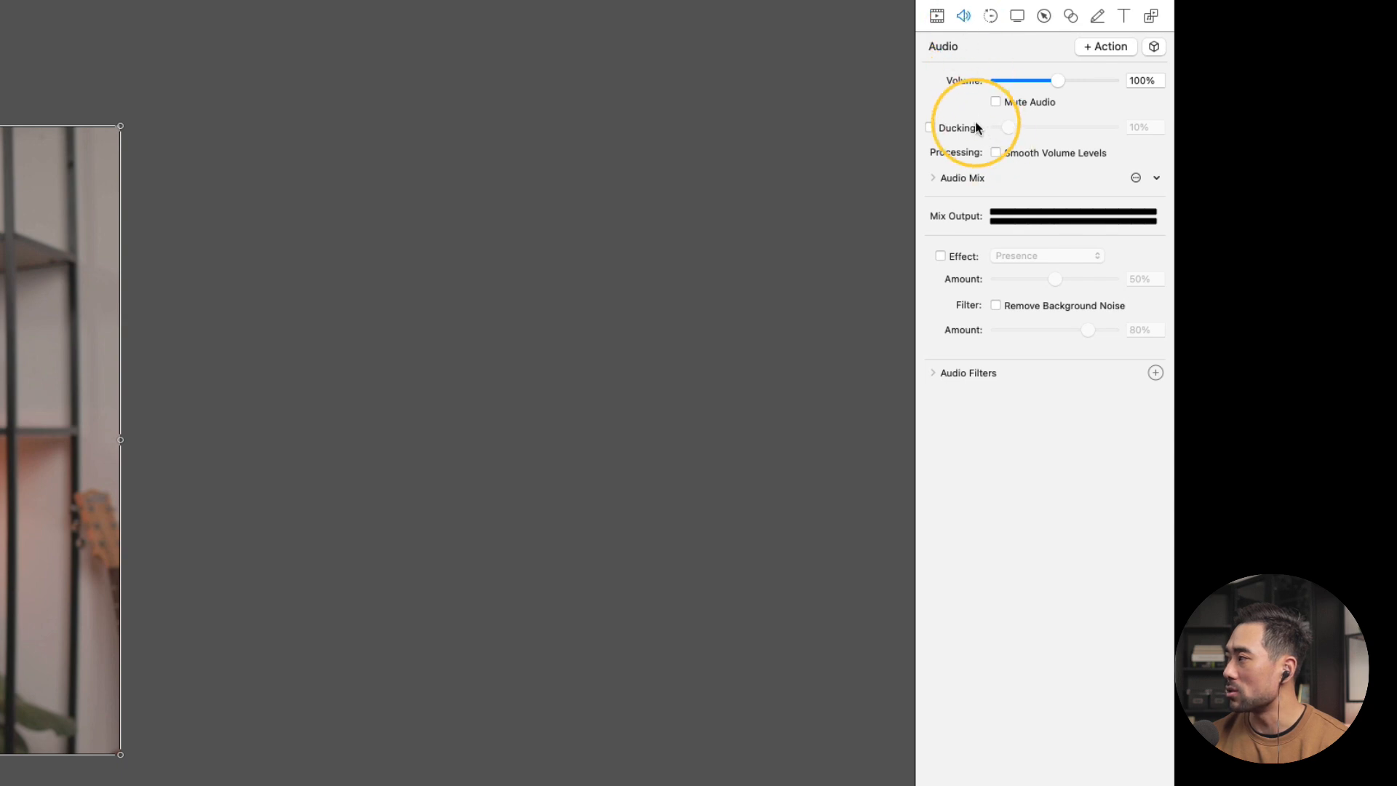
left_click(1024, 152)
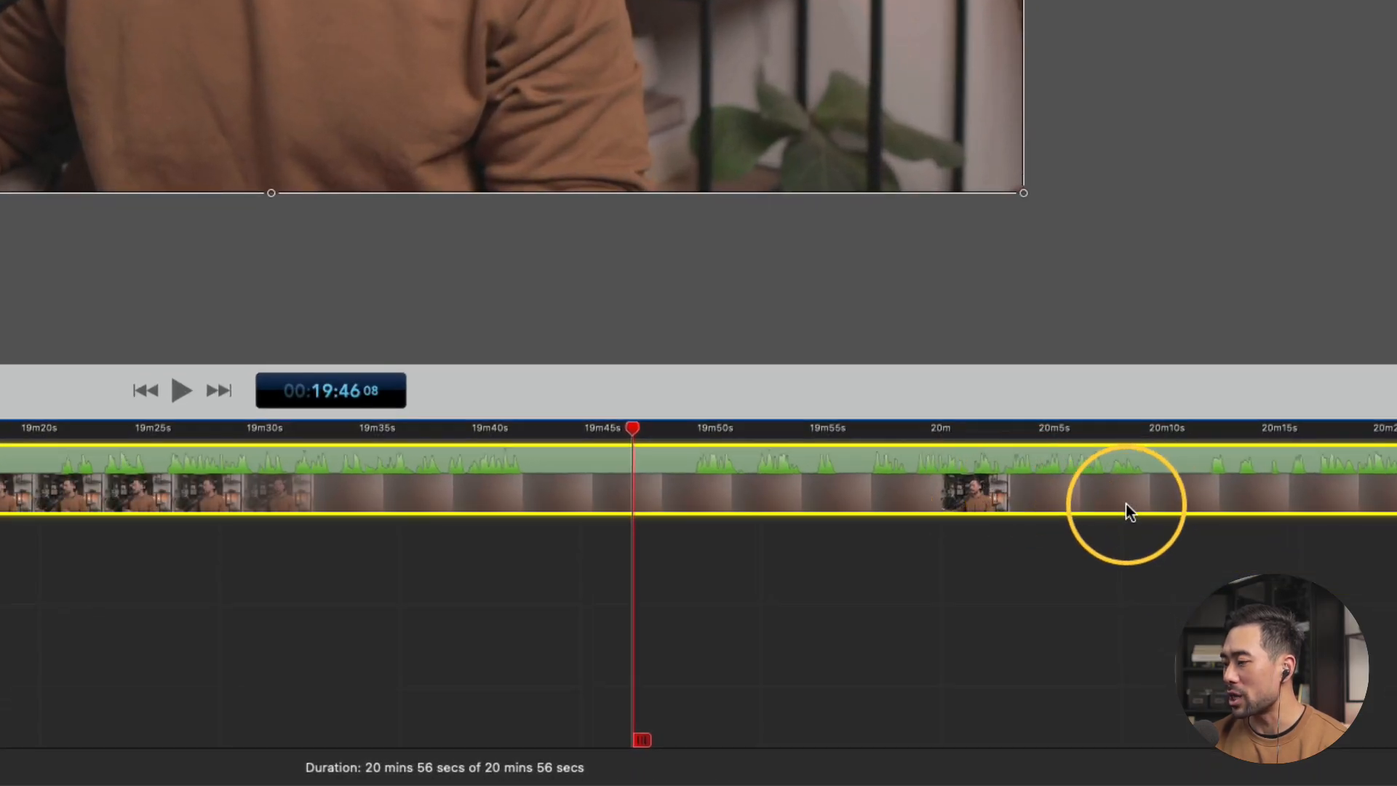
Step: Play the camera footage around 20:16 to find where the wanted take starts and park the playhead just before it
key("super+plus")
key("super+plus")
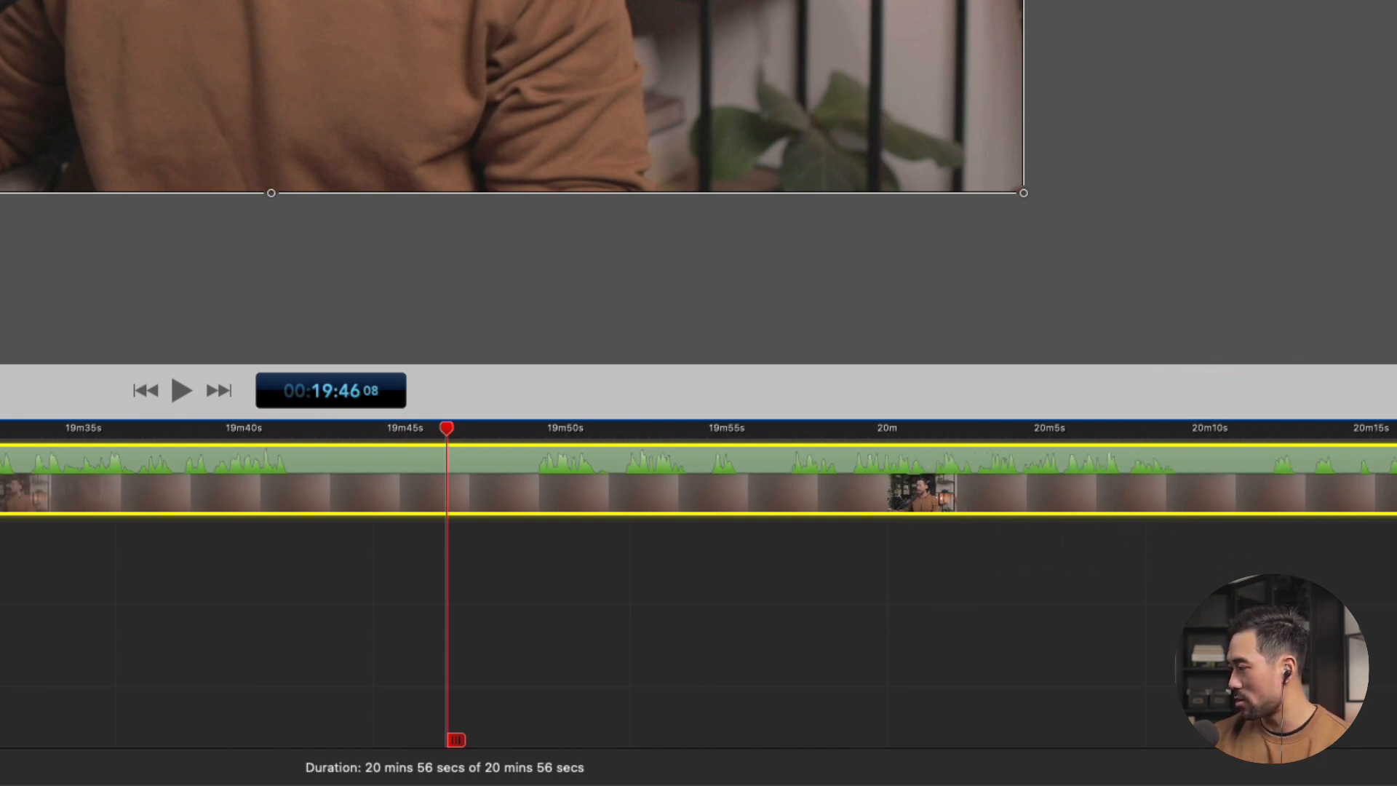
scroll(1306, 458, "right", 5)
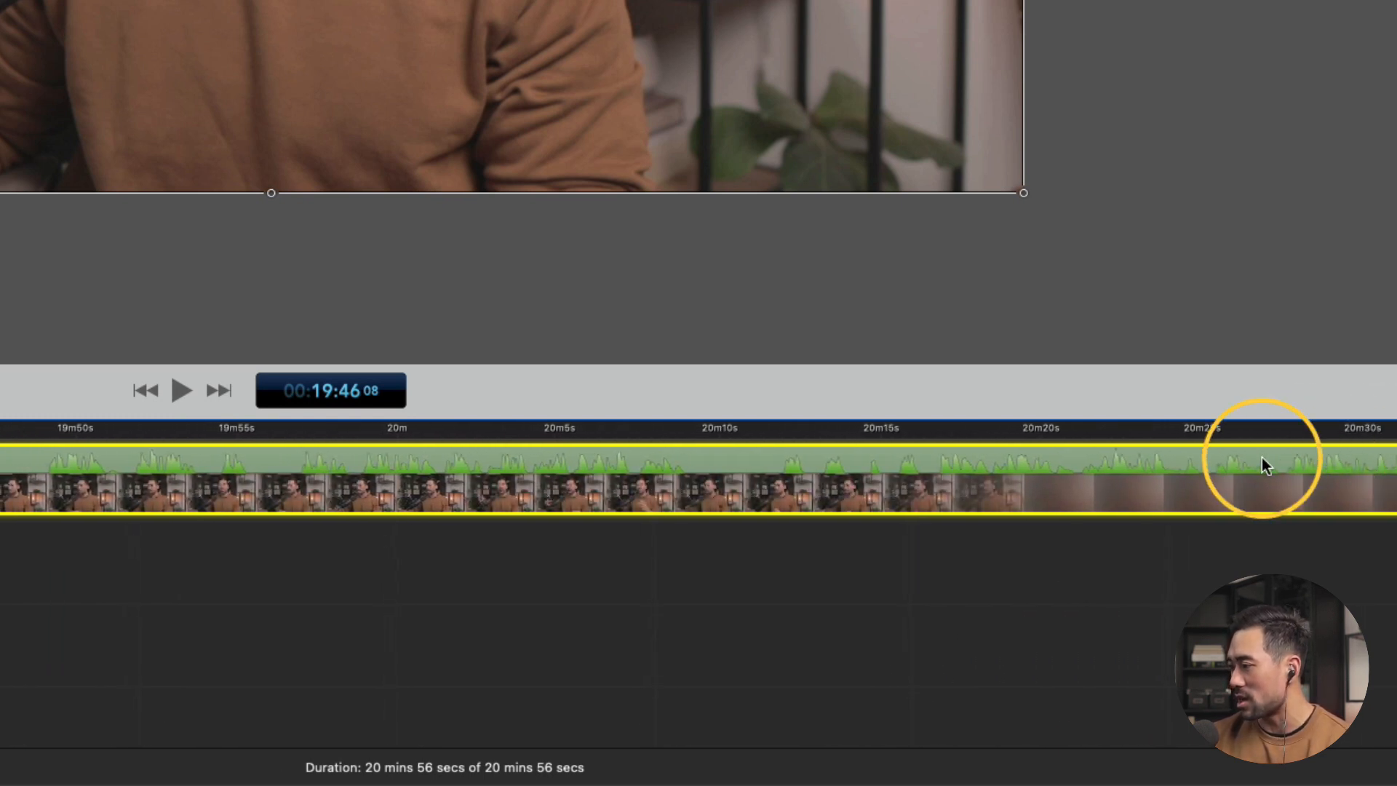
left_click(939, 437)
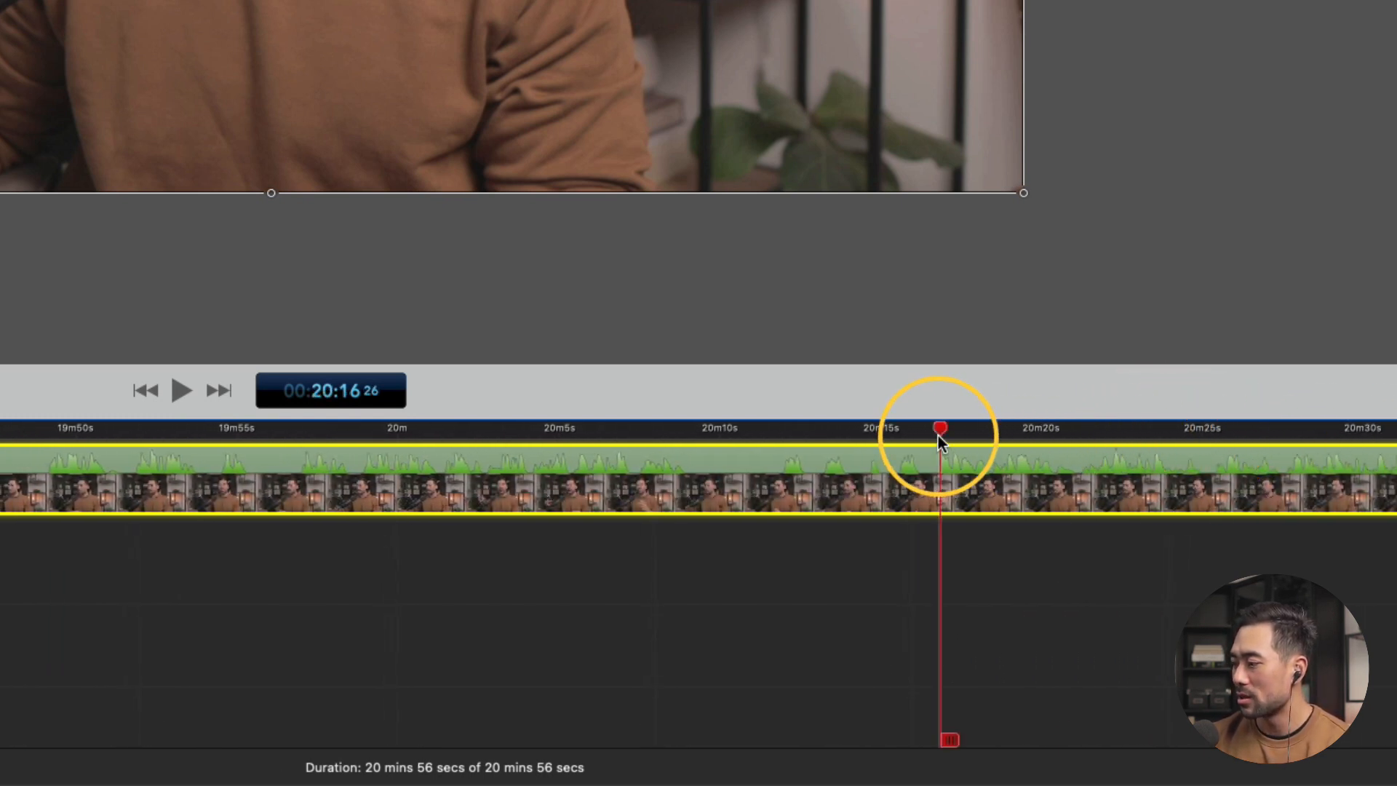
key("space")
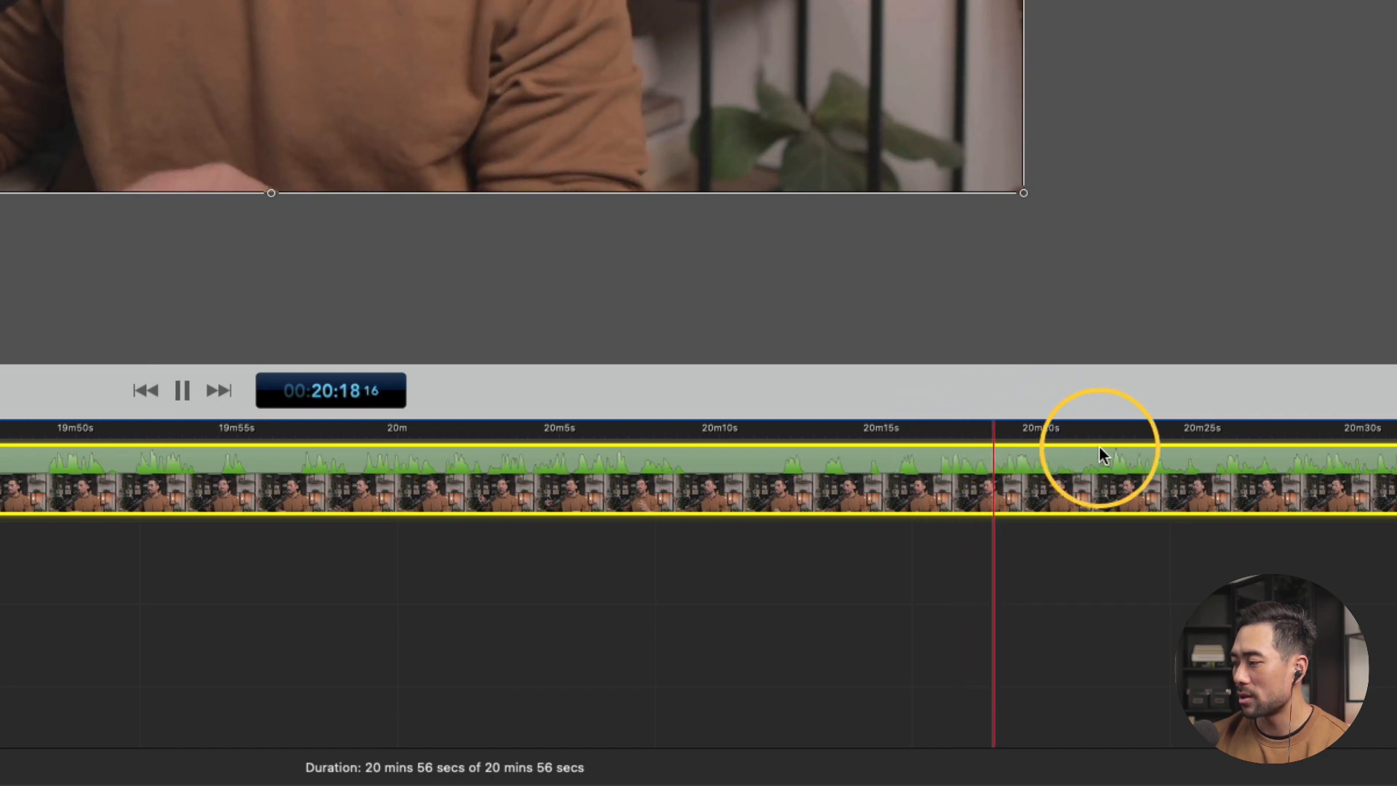
left_click_drag(926, 434, 930, 440)
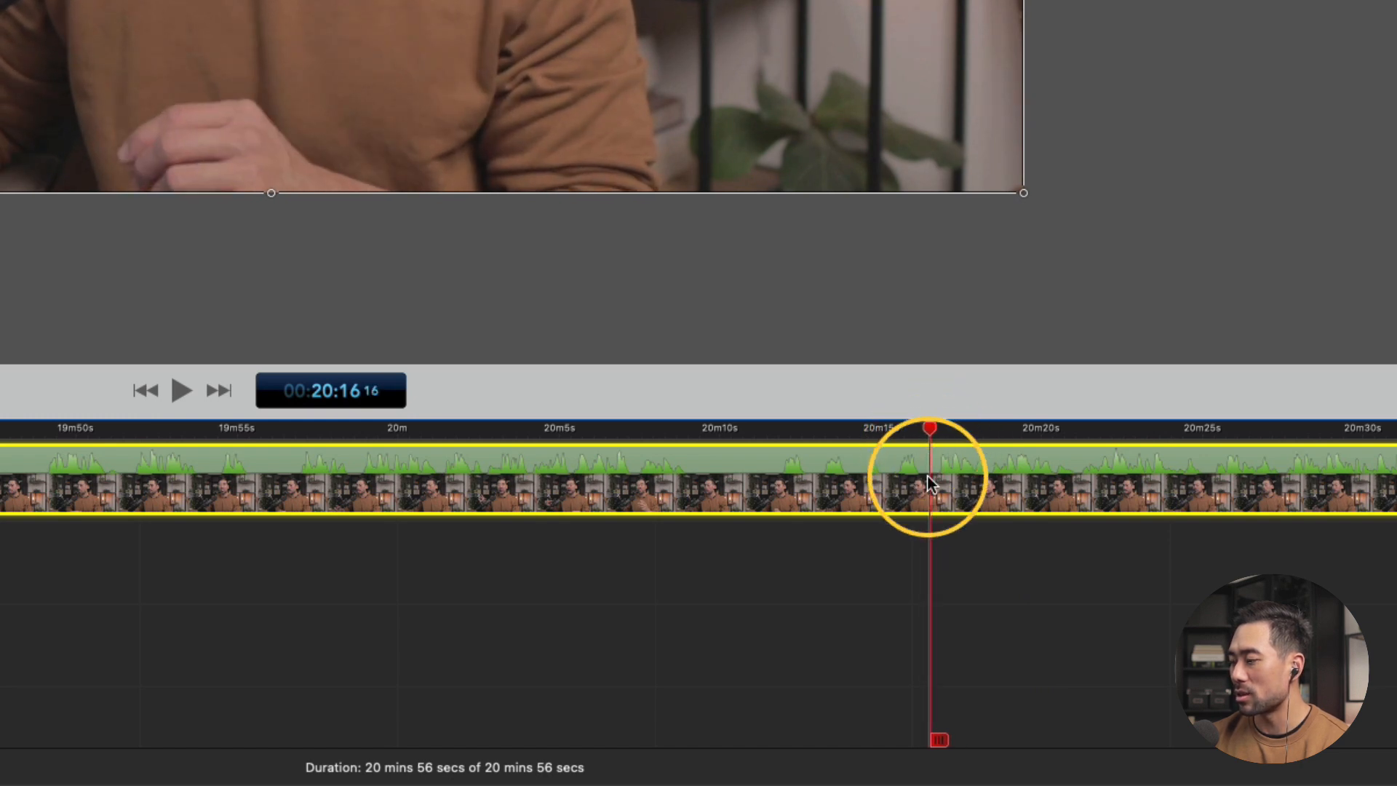
Step: Split MVI_2304.MP4 at the playhead and delete the part before it
scroll(927, 476, "down", 4)
scroll(926, 475, "up", 2)
scroll(929, 477, "up", 2)
right_click(880, 480)
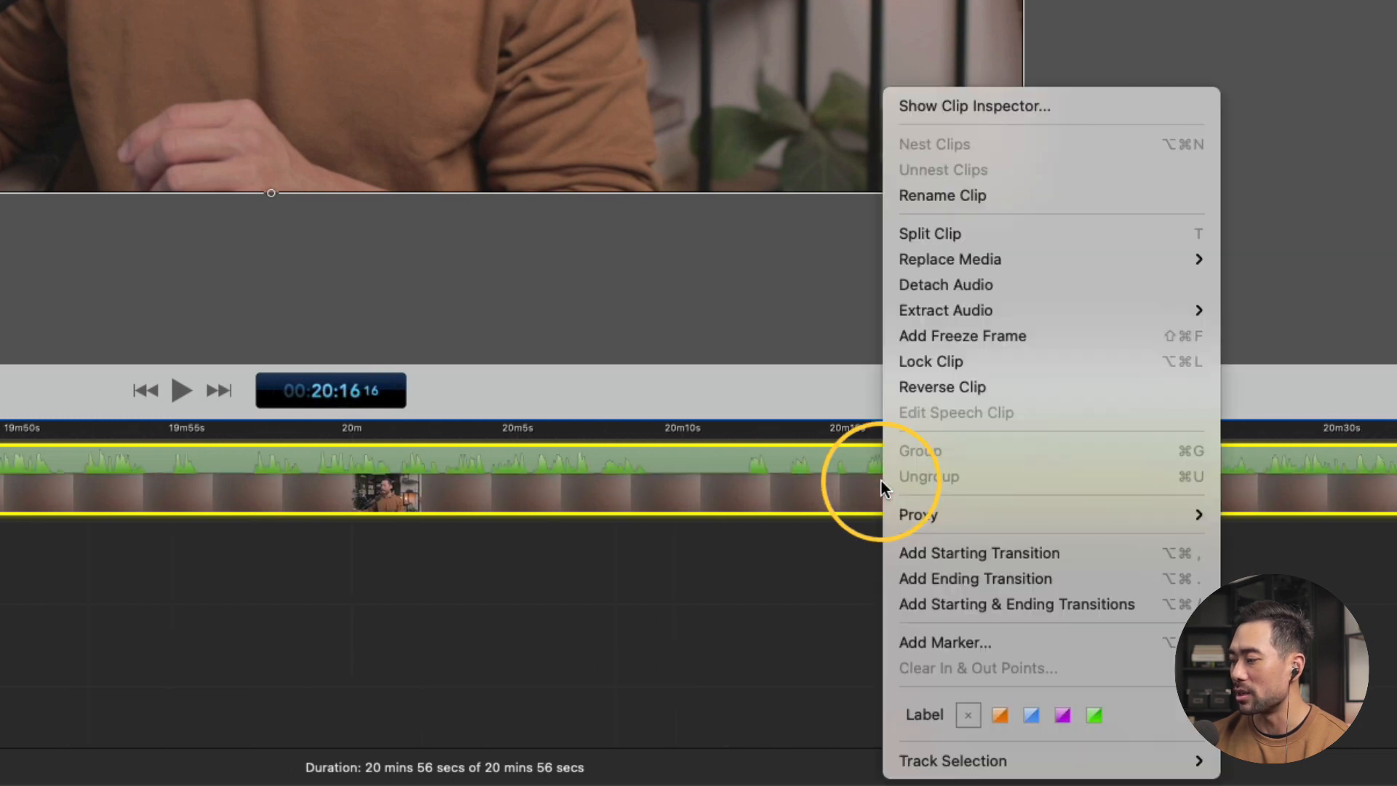
left_click(881, 479)
right_click(885, 477)
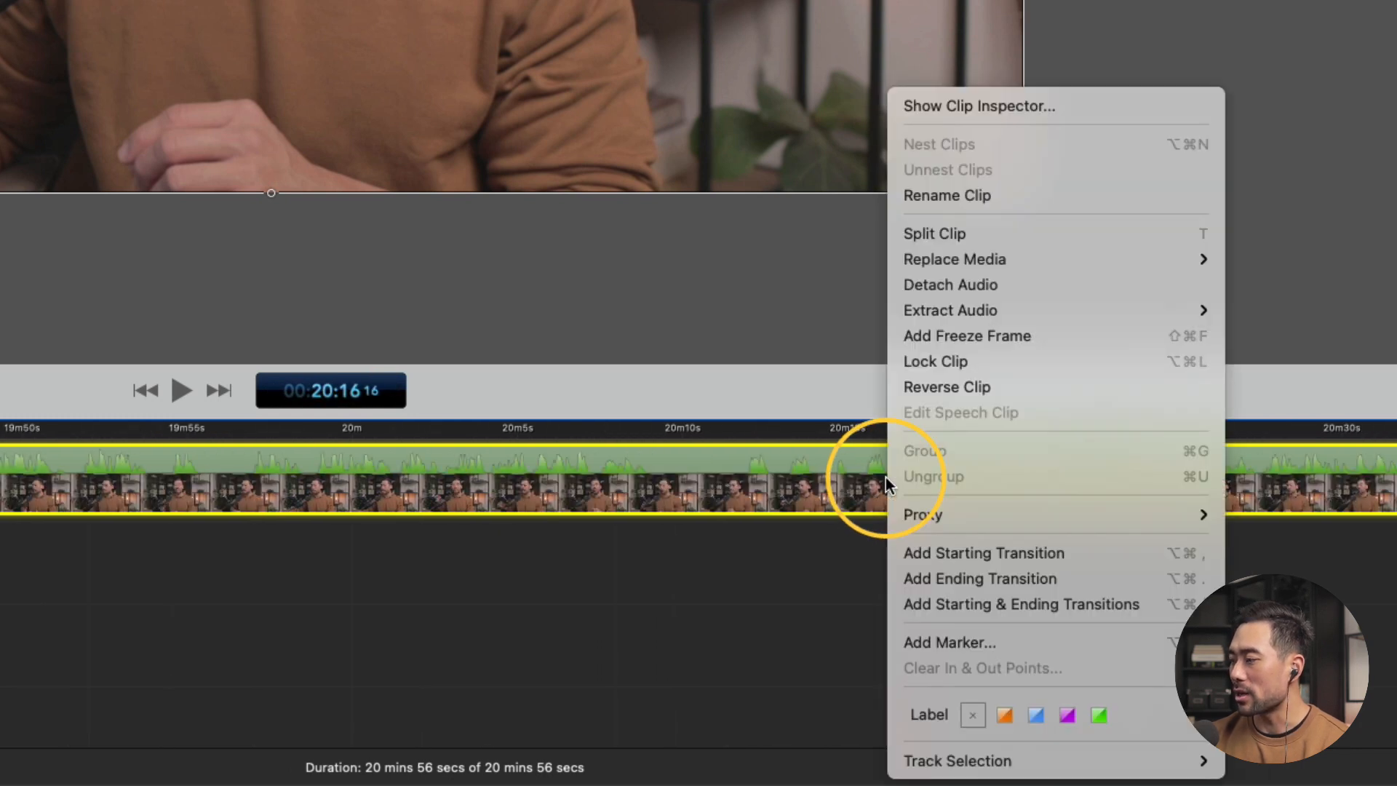
left_click(1007, 231)
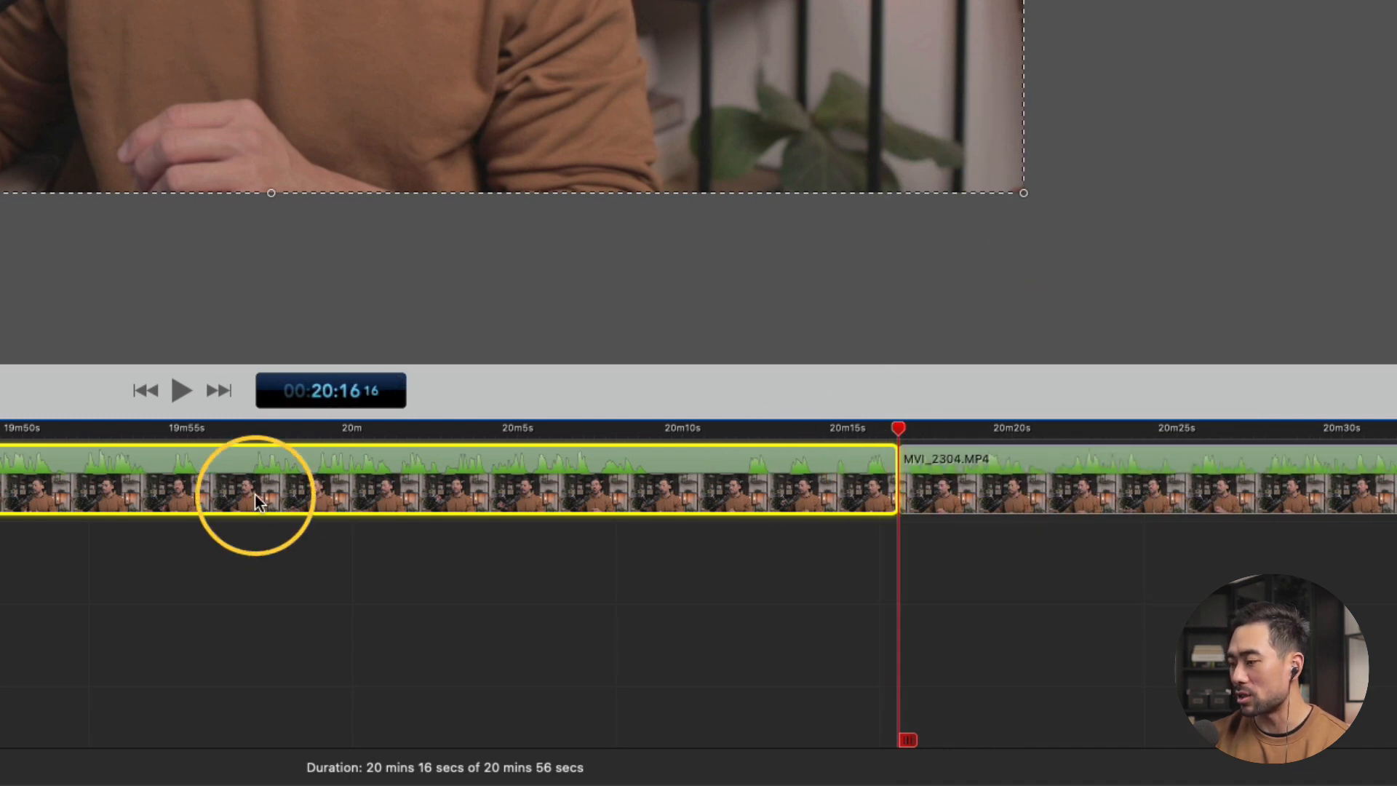
key("Delete")
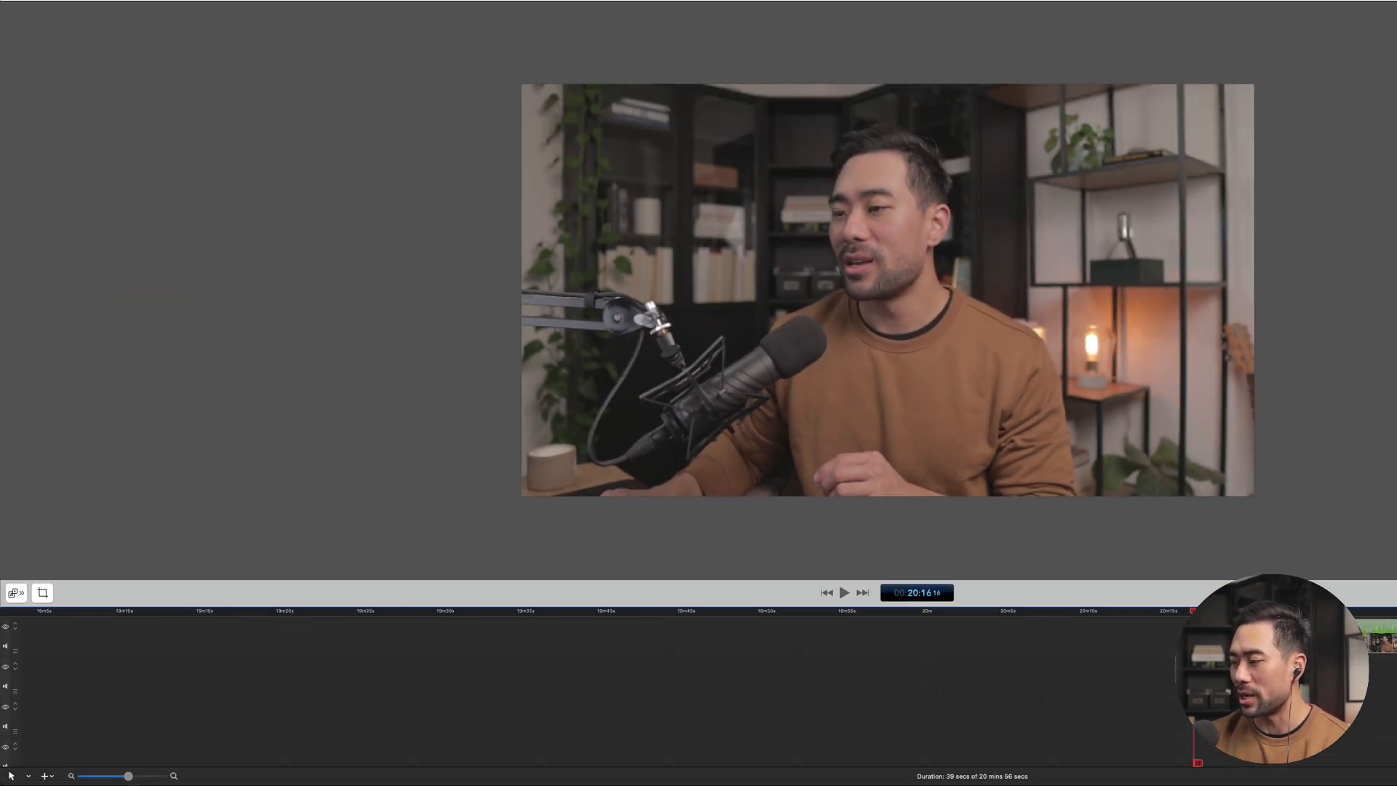
Step: Move the remaining camera clip to the start of the timeline, above the audio and screen recording clips
left_click_drag(1278, 635, 220, 636)
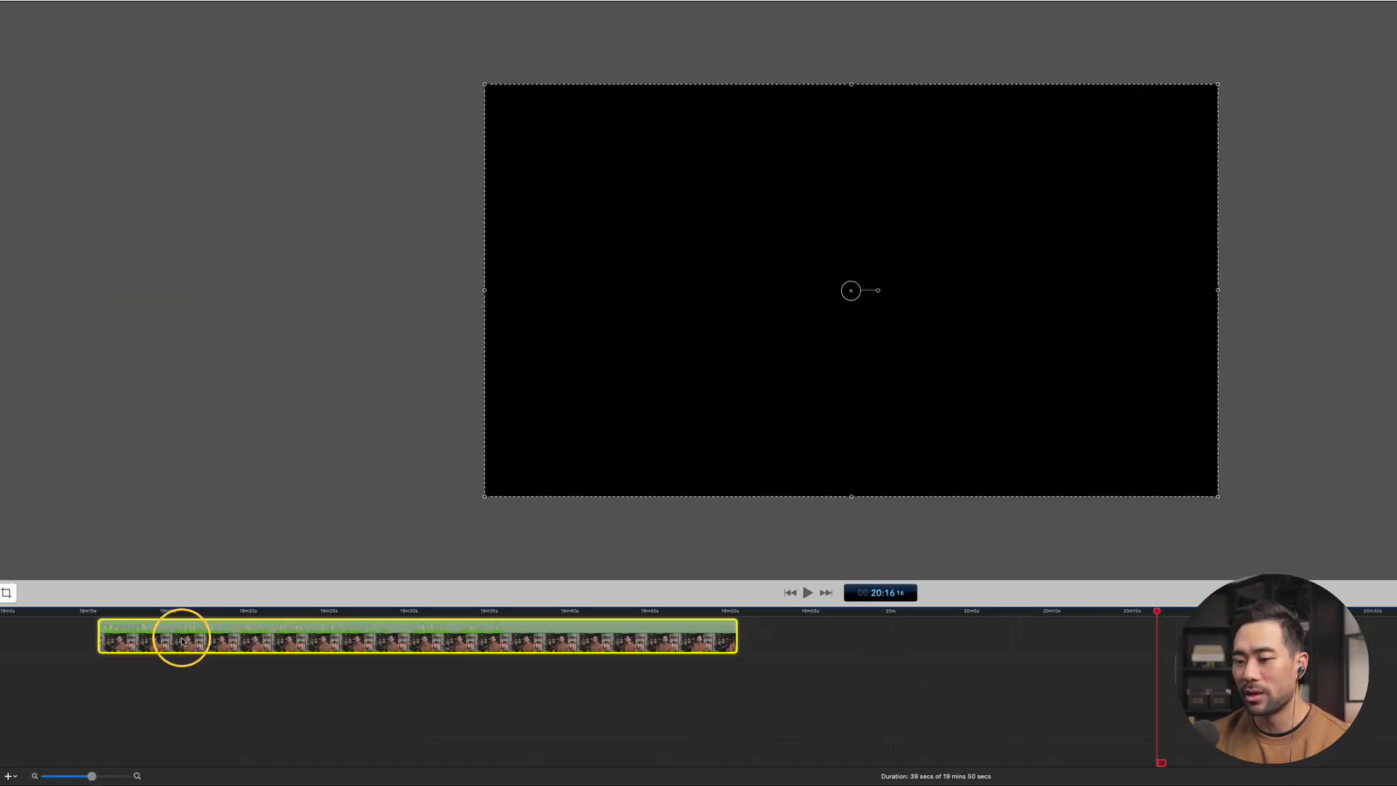
key("super+minus")
key("super+minus")
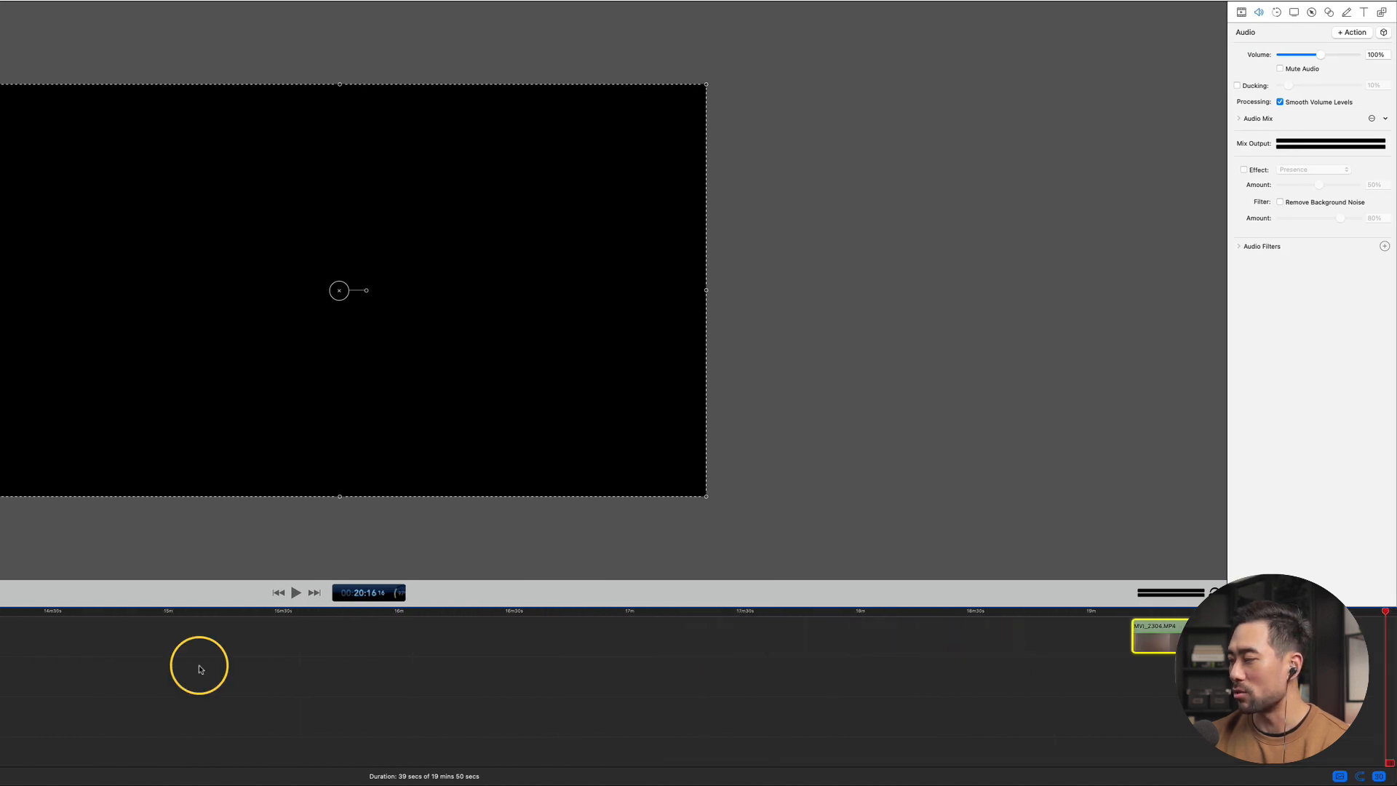
left_click_drag(1171, 640, 166, 646)
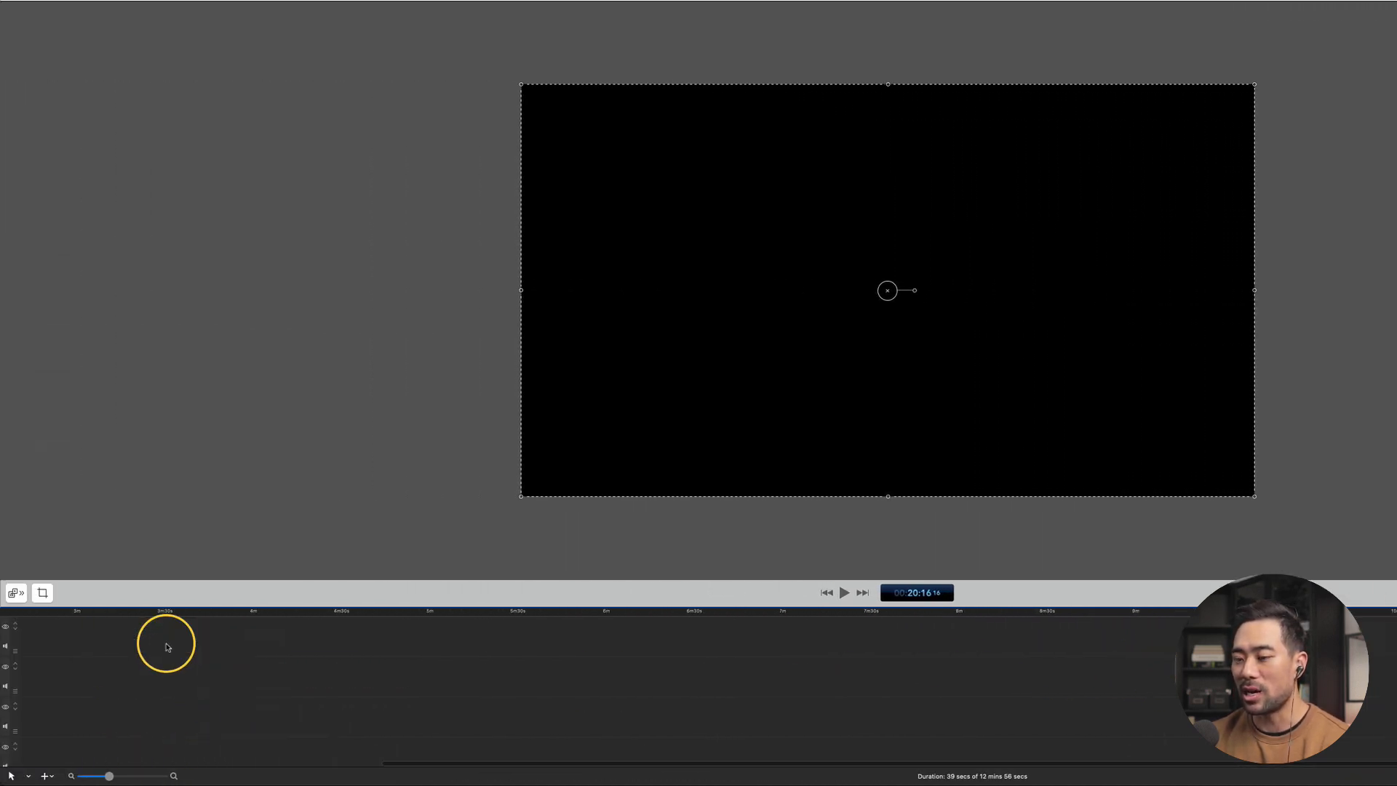
key("super+minus")
key("super+minus")
left_click_drag(406, 638, 14, 644)
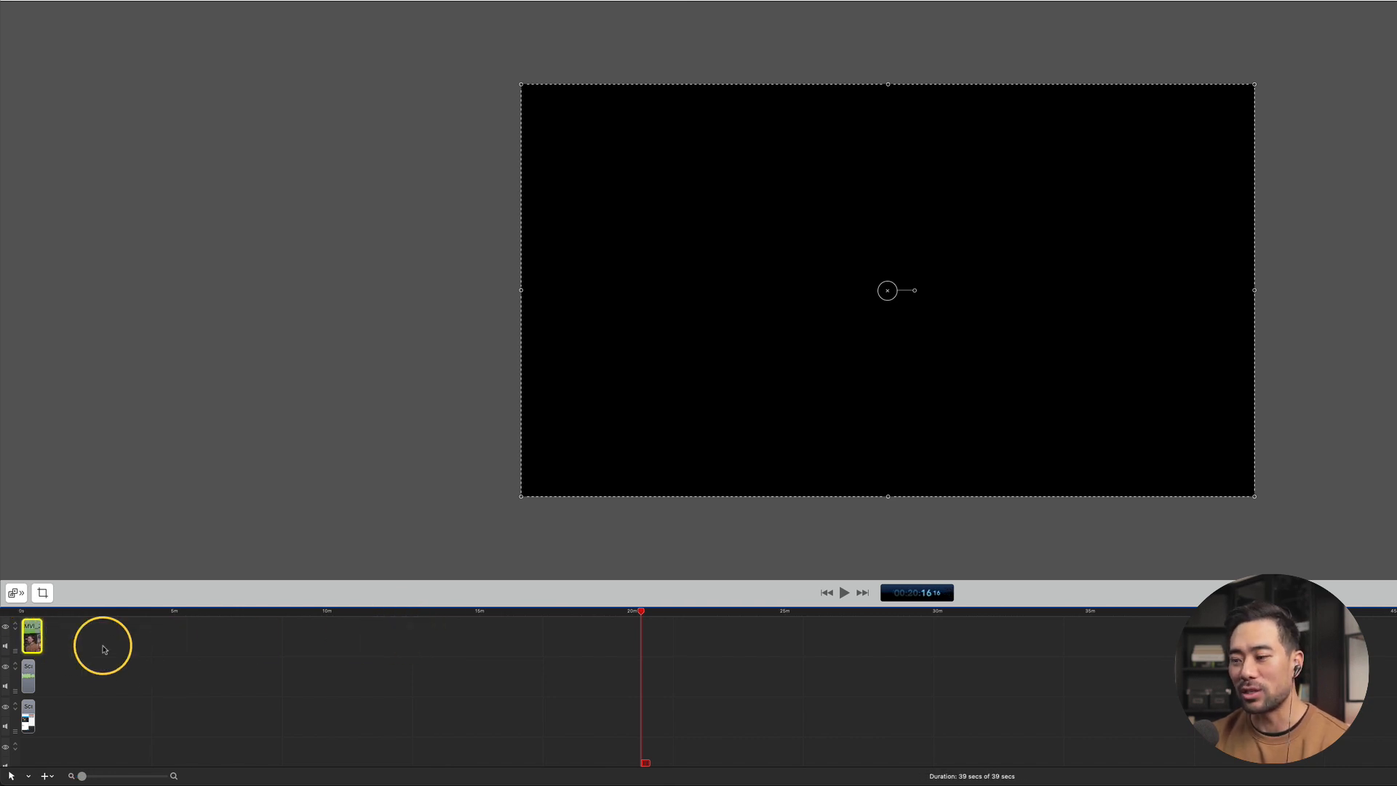
Step: Shift the Scarlett Solo USB audio and screen recording clips together about 0.13 seconds forward, towards the matching waveform of the camera clip
left_click(22, 613)
key("super+plus")
key("super+plus")
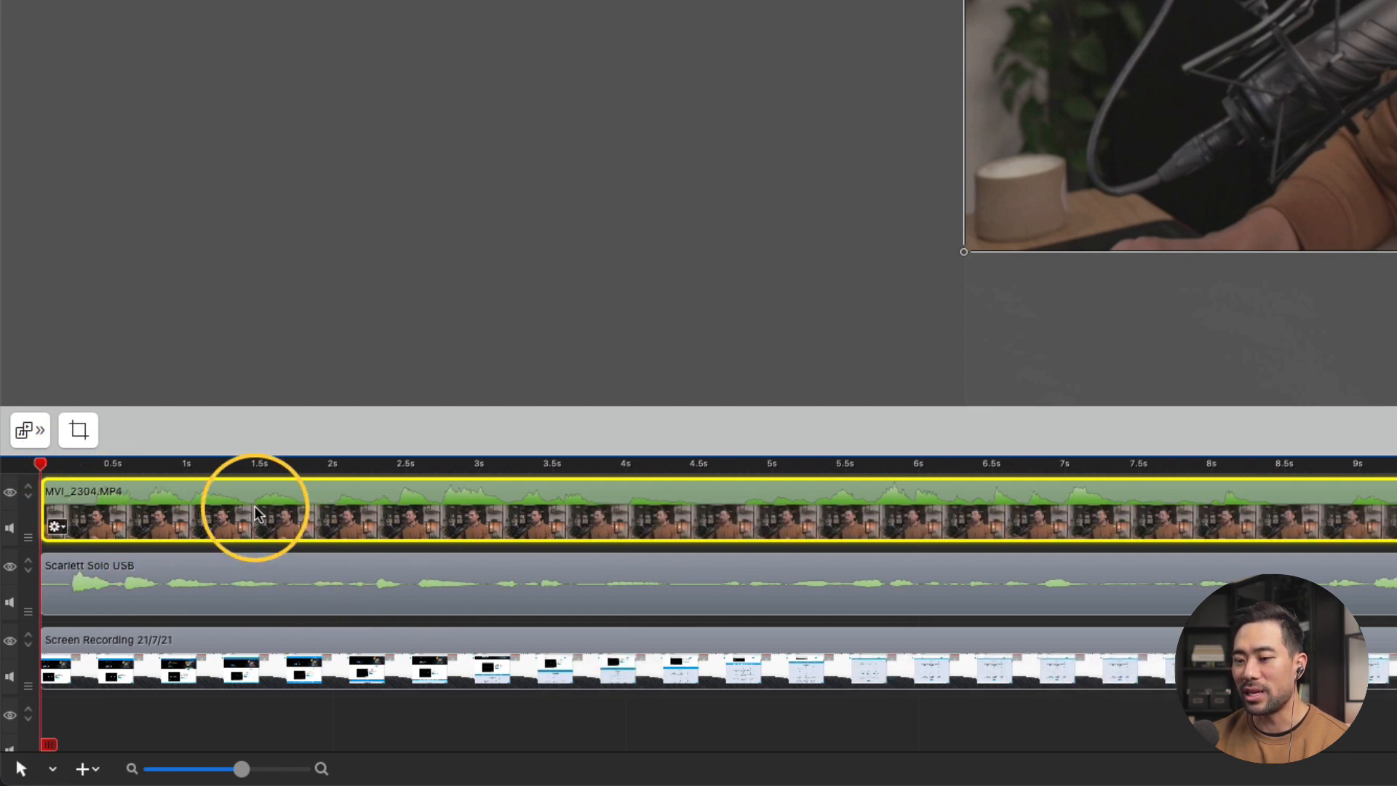
key("super+plus")
key("super+plus")
key("super+plus")
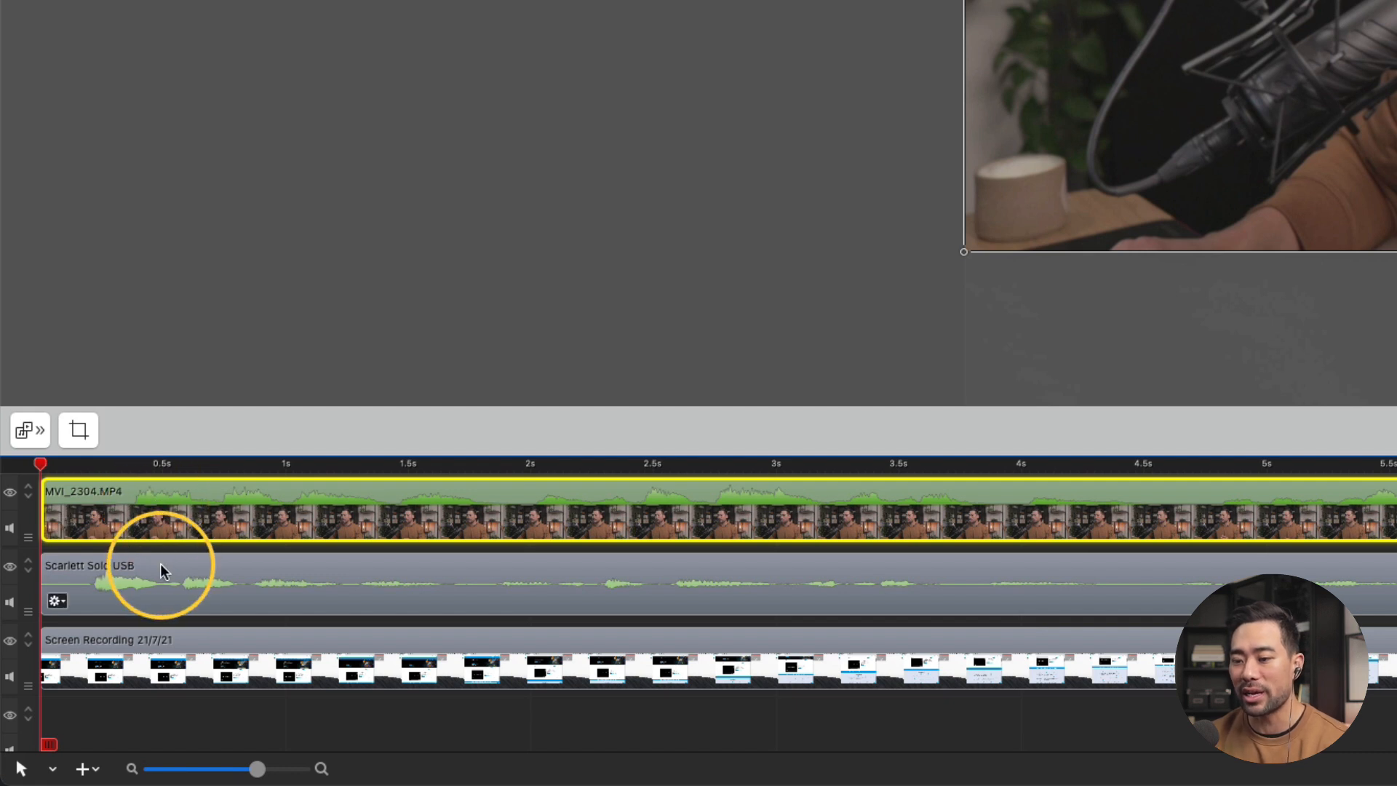
right_click(211, 517)
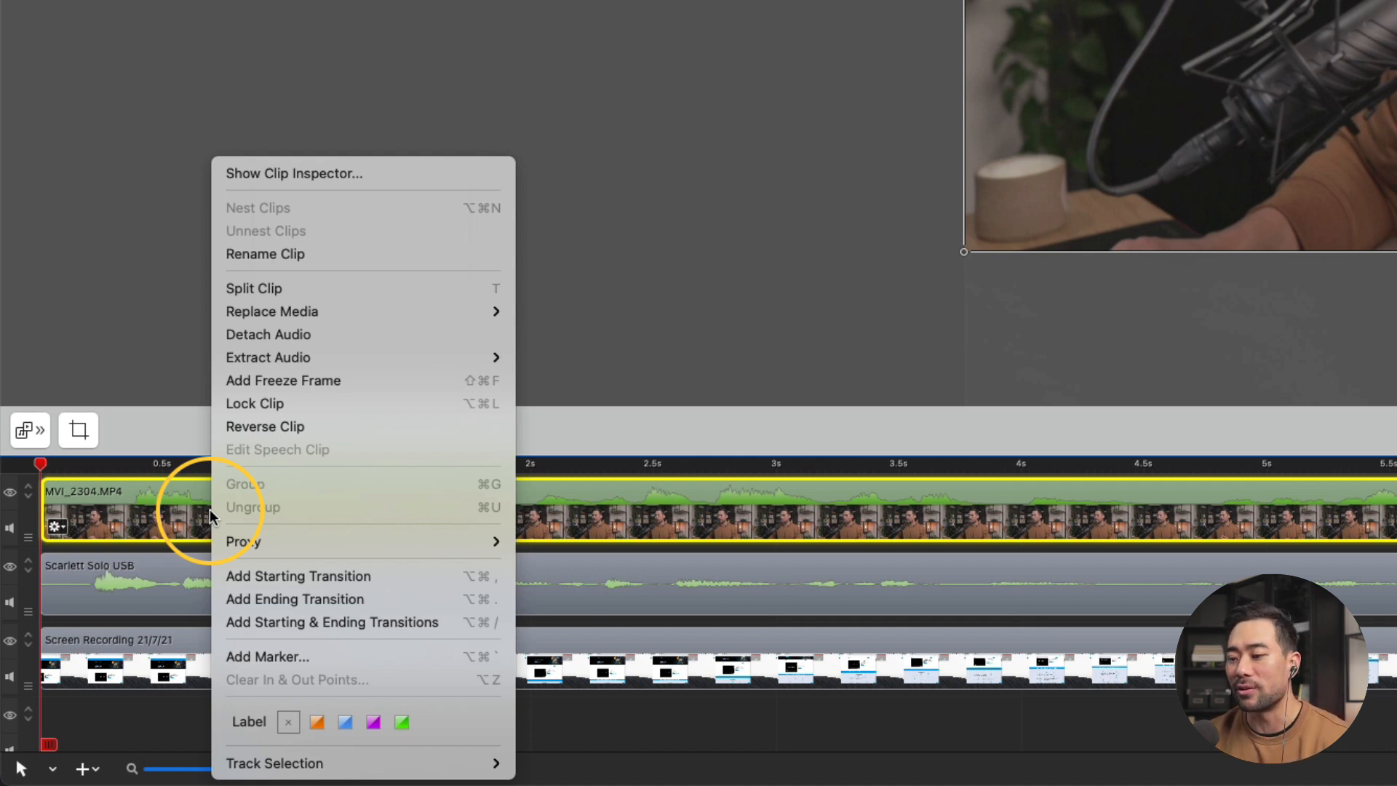
left_click(173, 514)
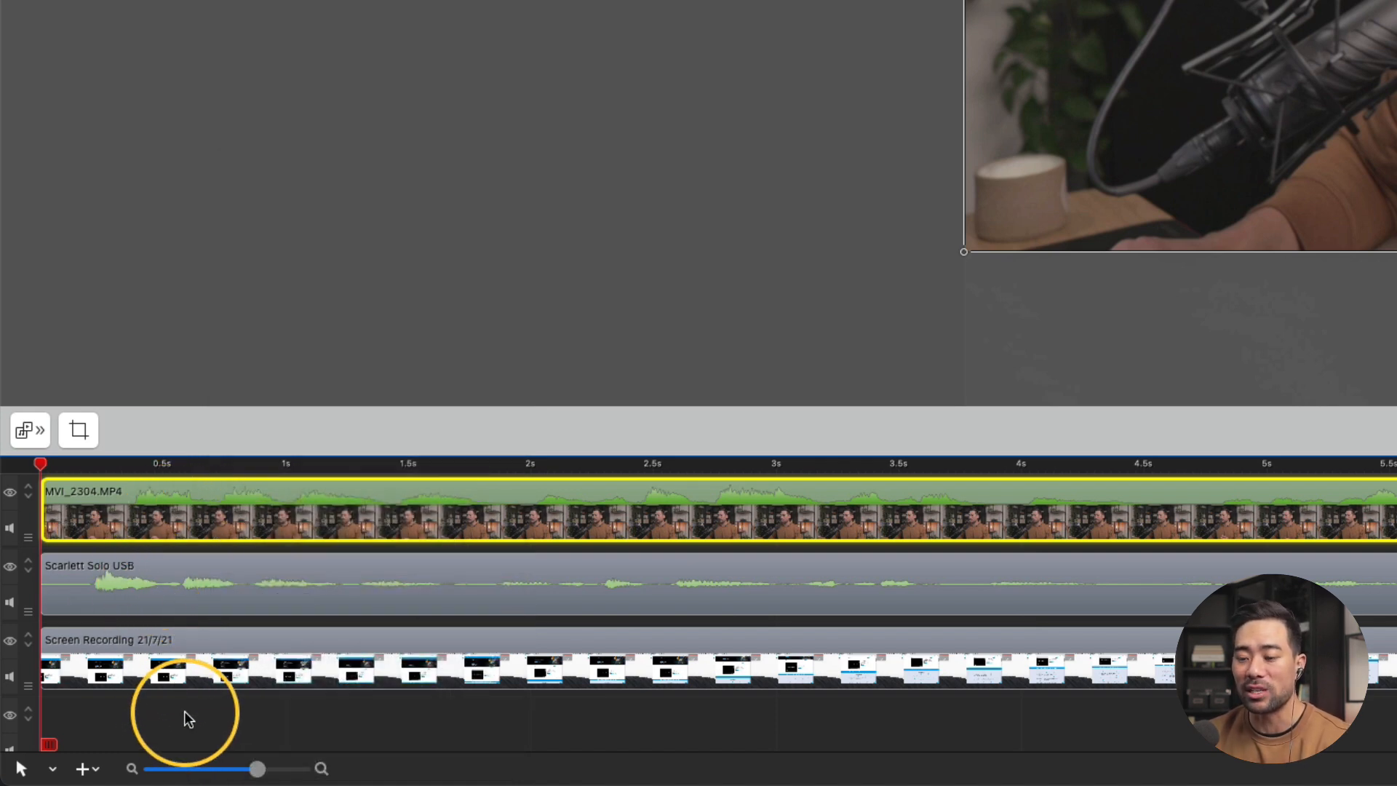
left_click(207, 711)
left_click_drag(207, 711, 147, 575)
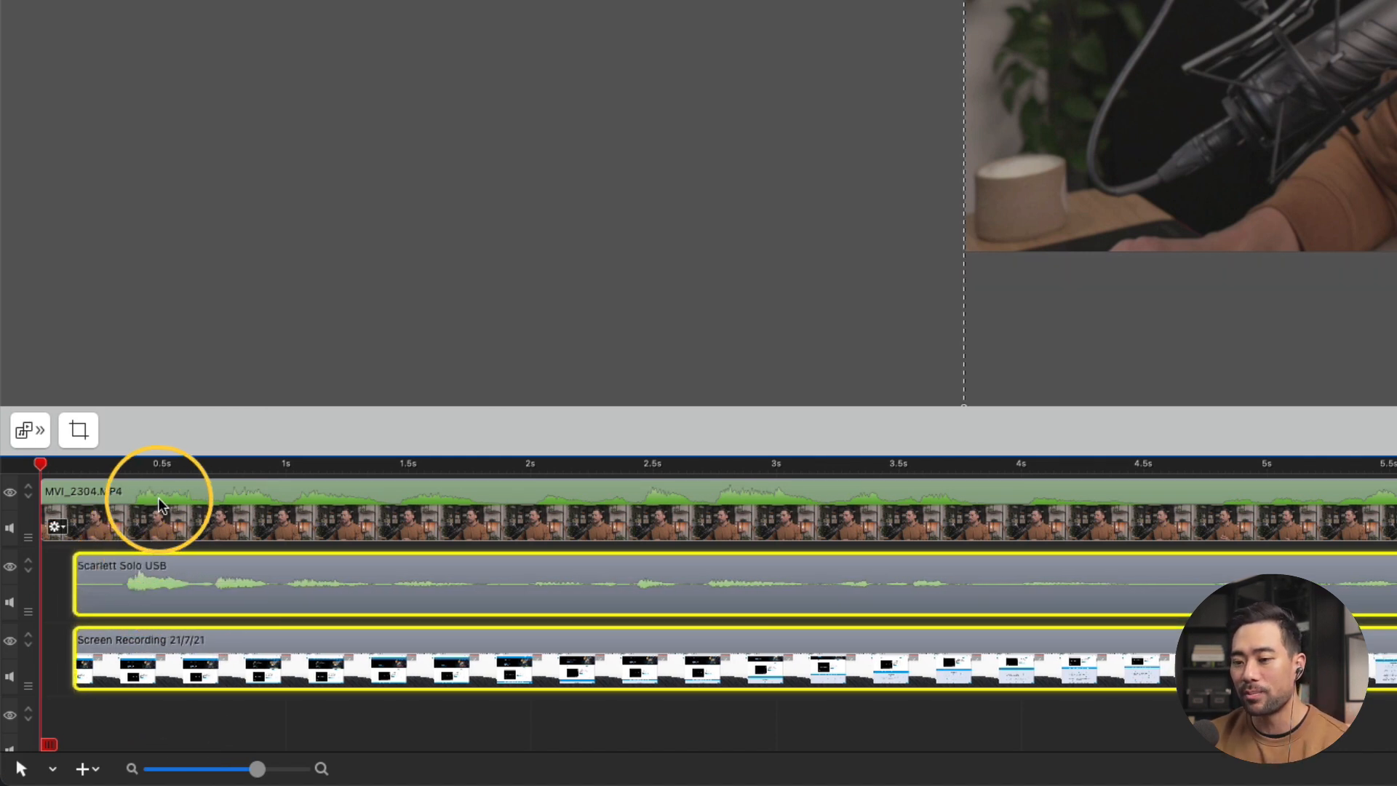
Step: Align the audio and screen recording clips precisely with the camera waveform, starting at about 0.17 seconds, and play back to check the sync
left_click(129, 466)
key("super+plus")
key("super+plus")
key("super+plus")
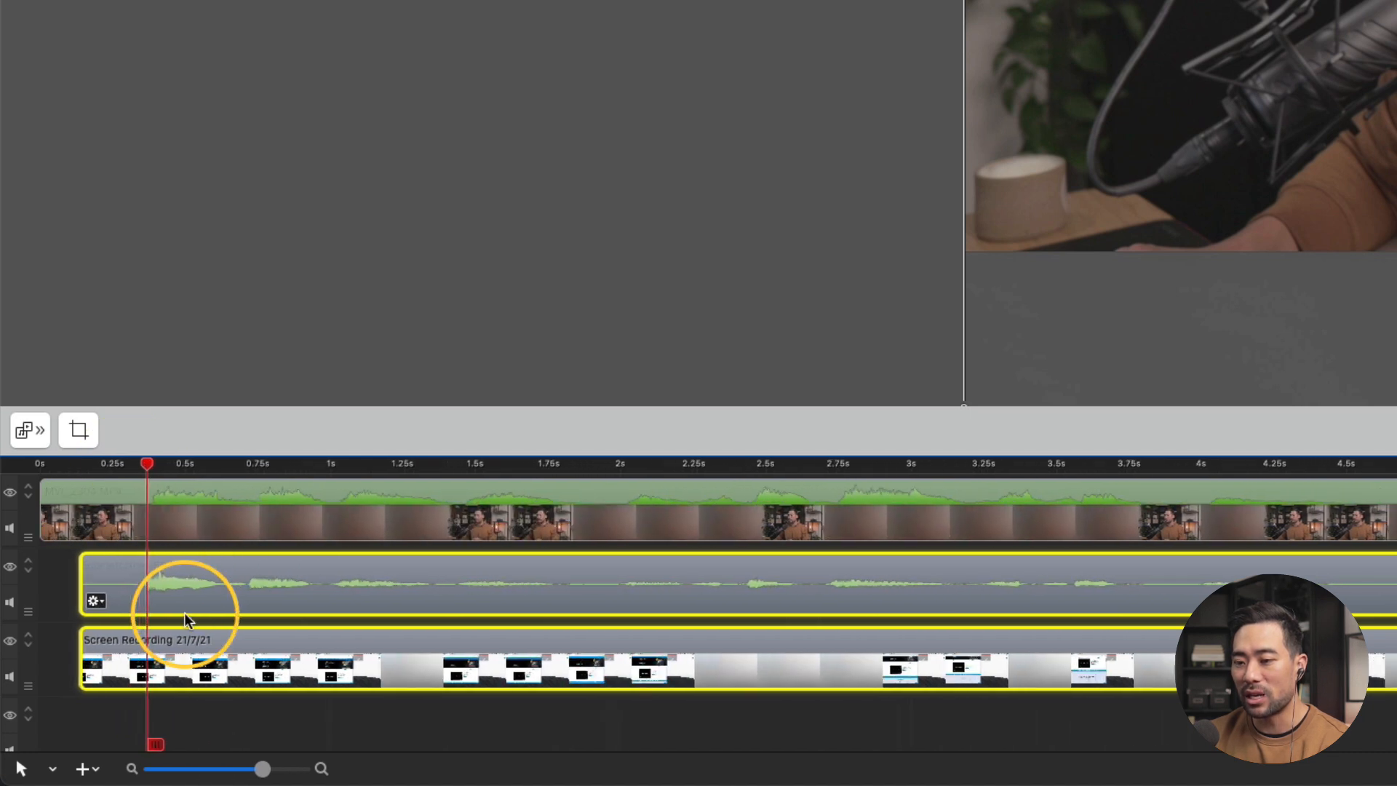
left_click_drag(275, 772, 302, 771)
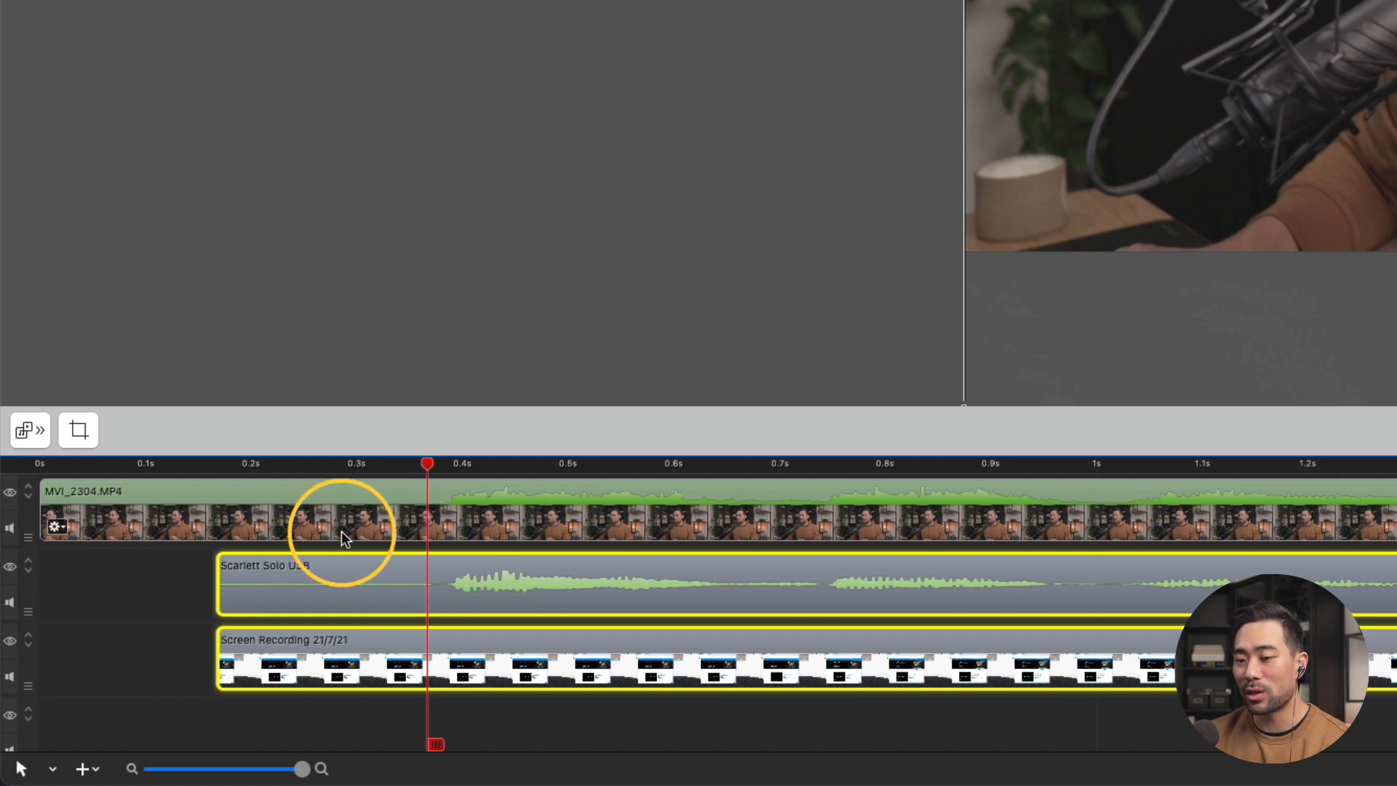
left_click(322, 464)
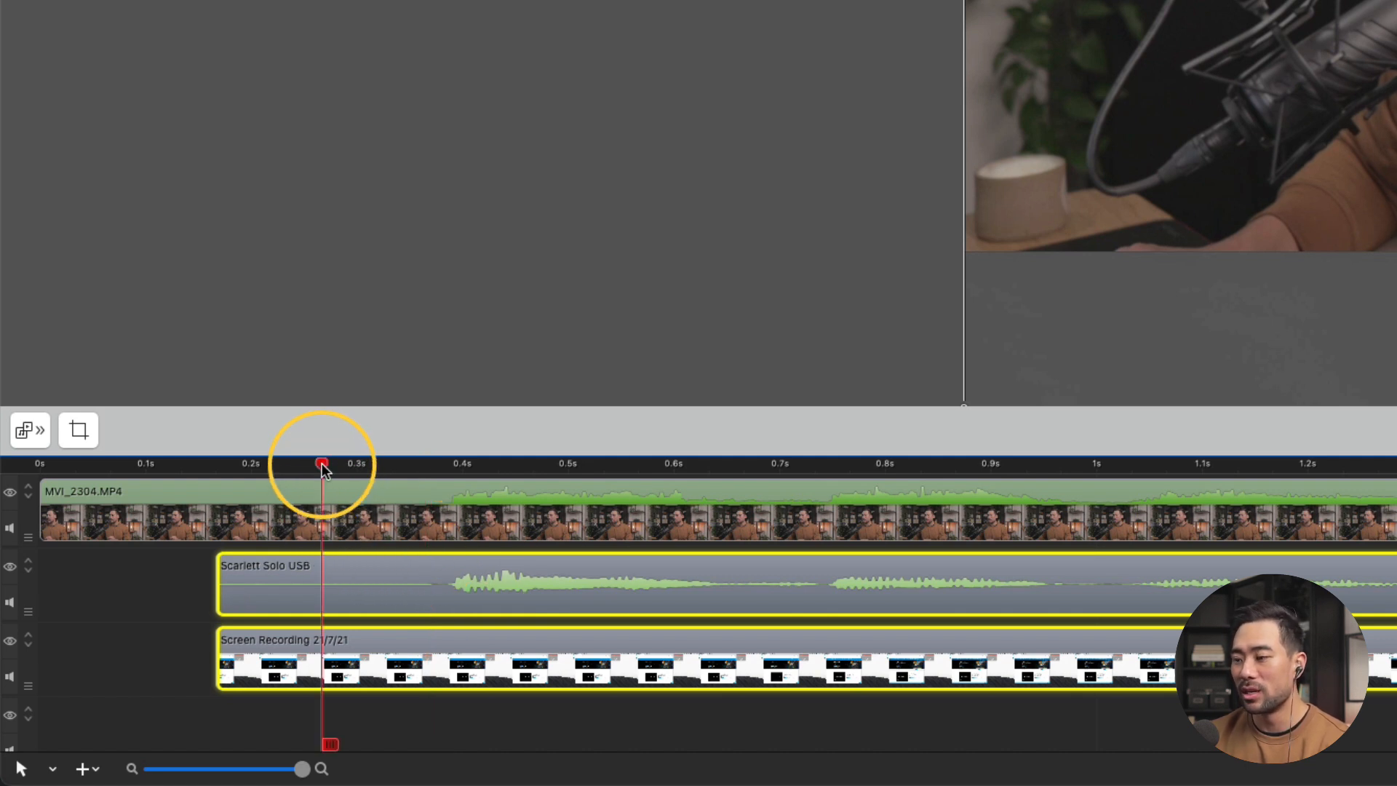
key("space")
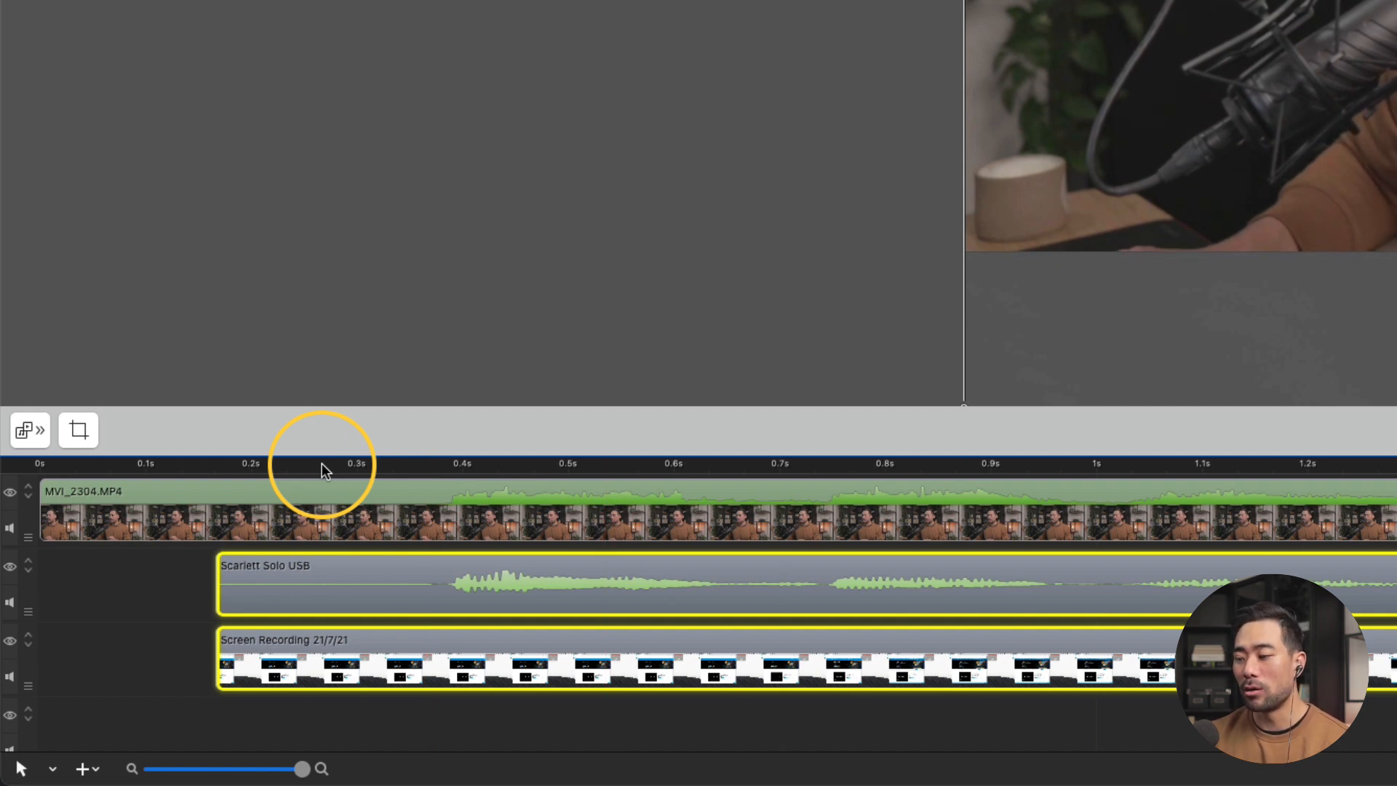
Step: Shift the camera clip out of sync to start at about 0.2 seconds and play back to hear the mismatch
left_click(570, 511)
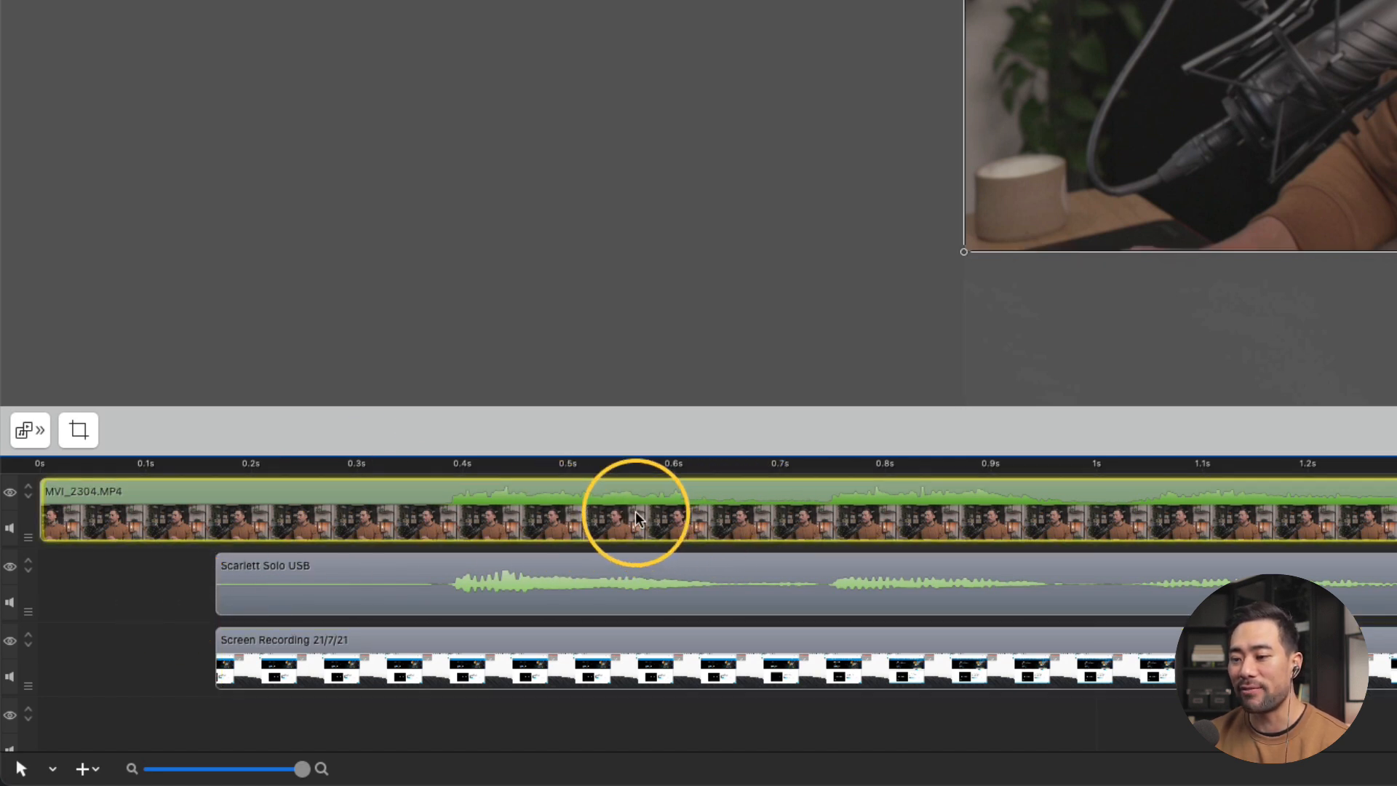
left_click_drag(633, 508, 849, 518)
left_click(380, 464)
key("space")
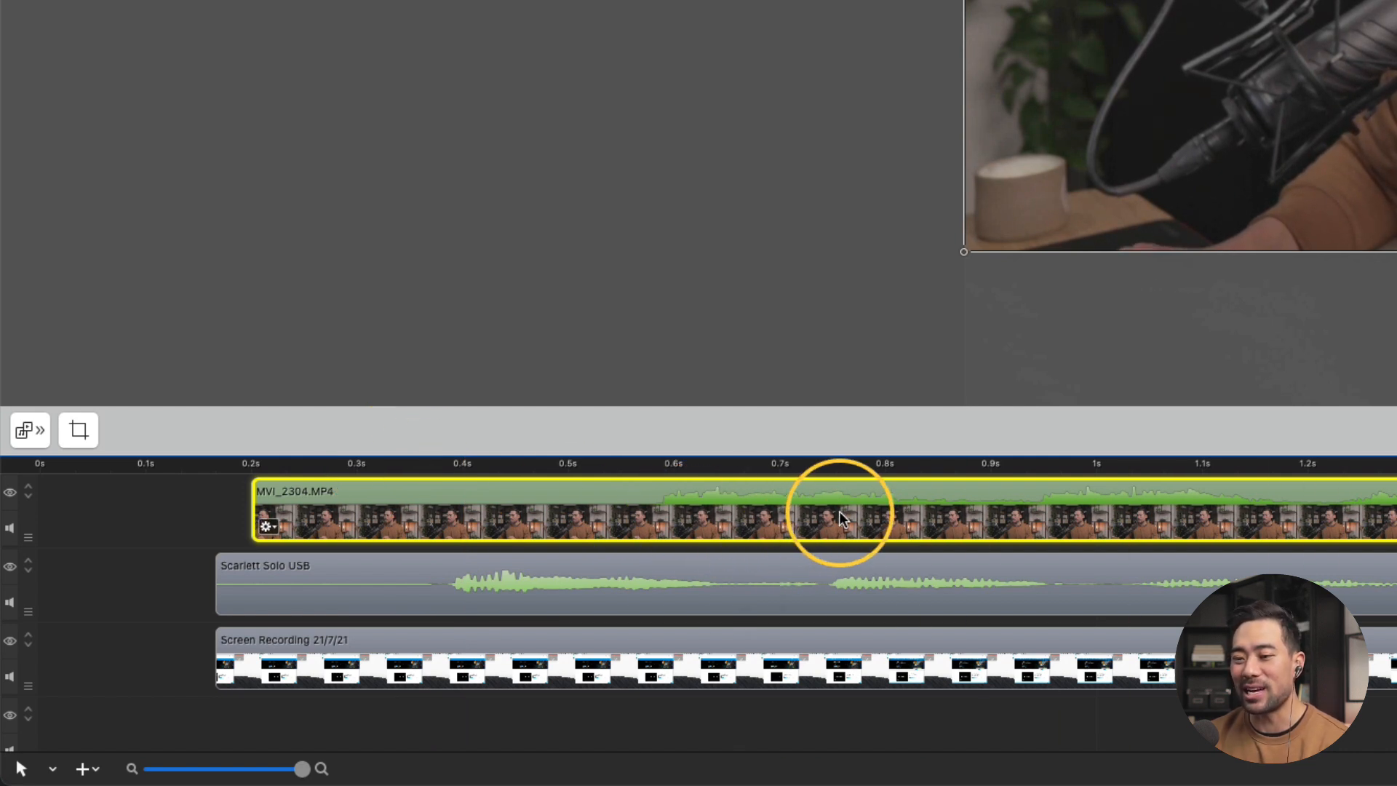
Step: Return the camera clip to the start of the timeline so its waveform lines up with the microphone audio again
key("alt+Left")
key("alt+Left")
key("alt+Left")
key("alt+Left")
key("alt+Left")
key("alt+Left")
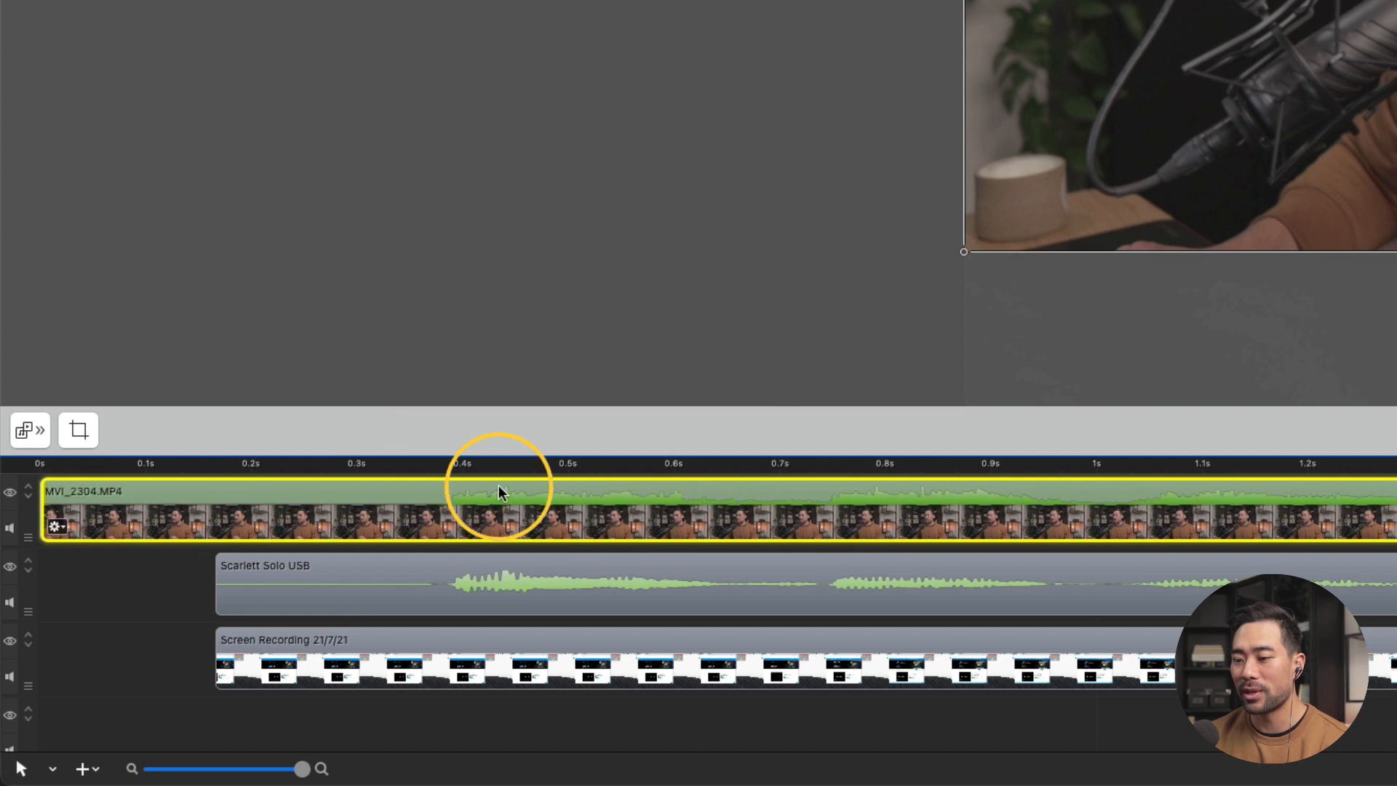
Step: Mark the first 0.3 seconds of the timeline and delete that range from all three clips
left_click_drag(408, 469, 344, 470)
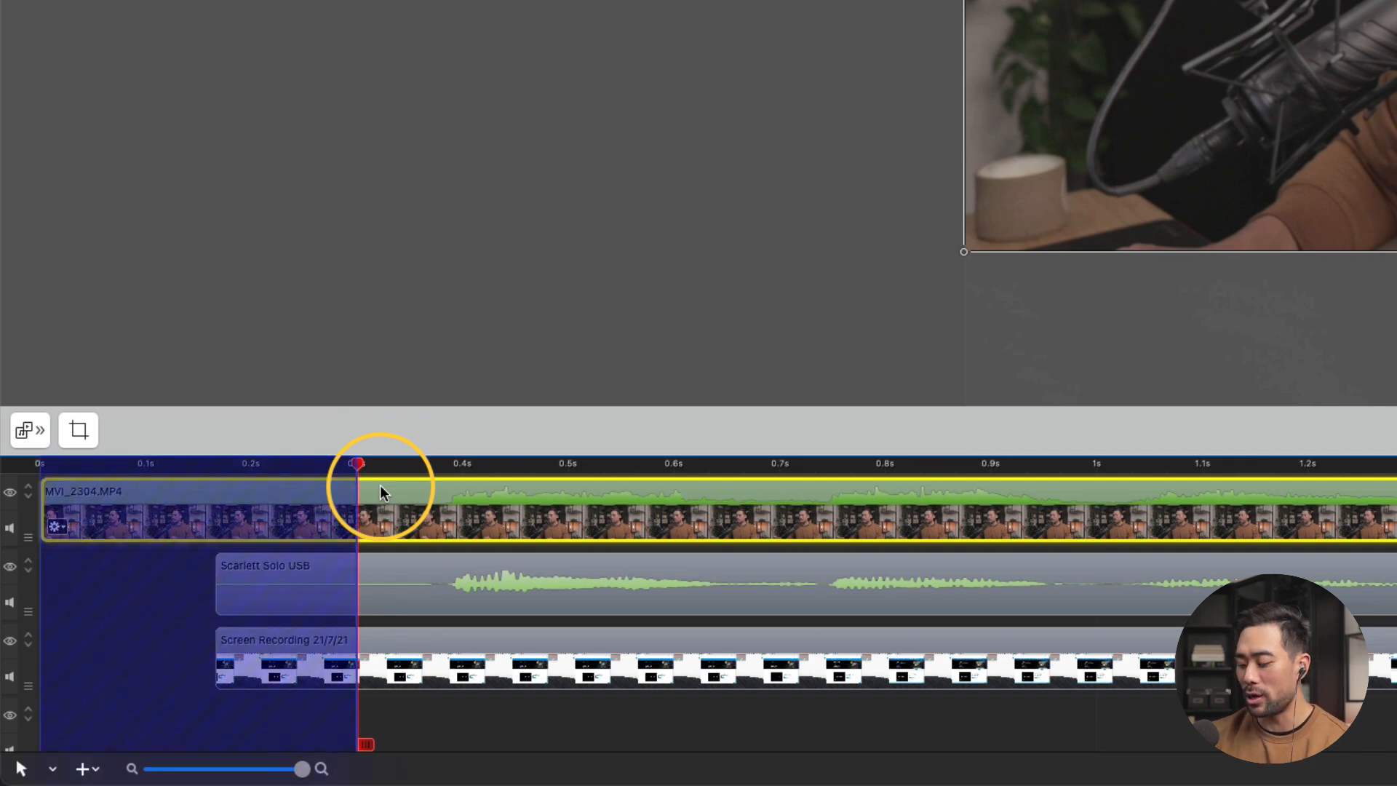
key("Delete")
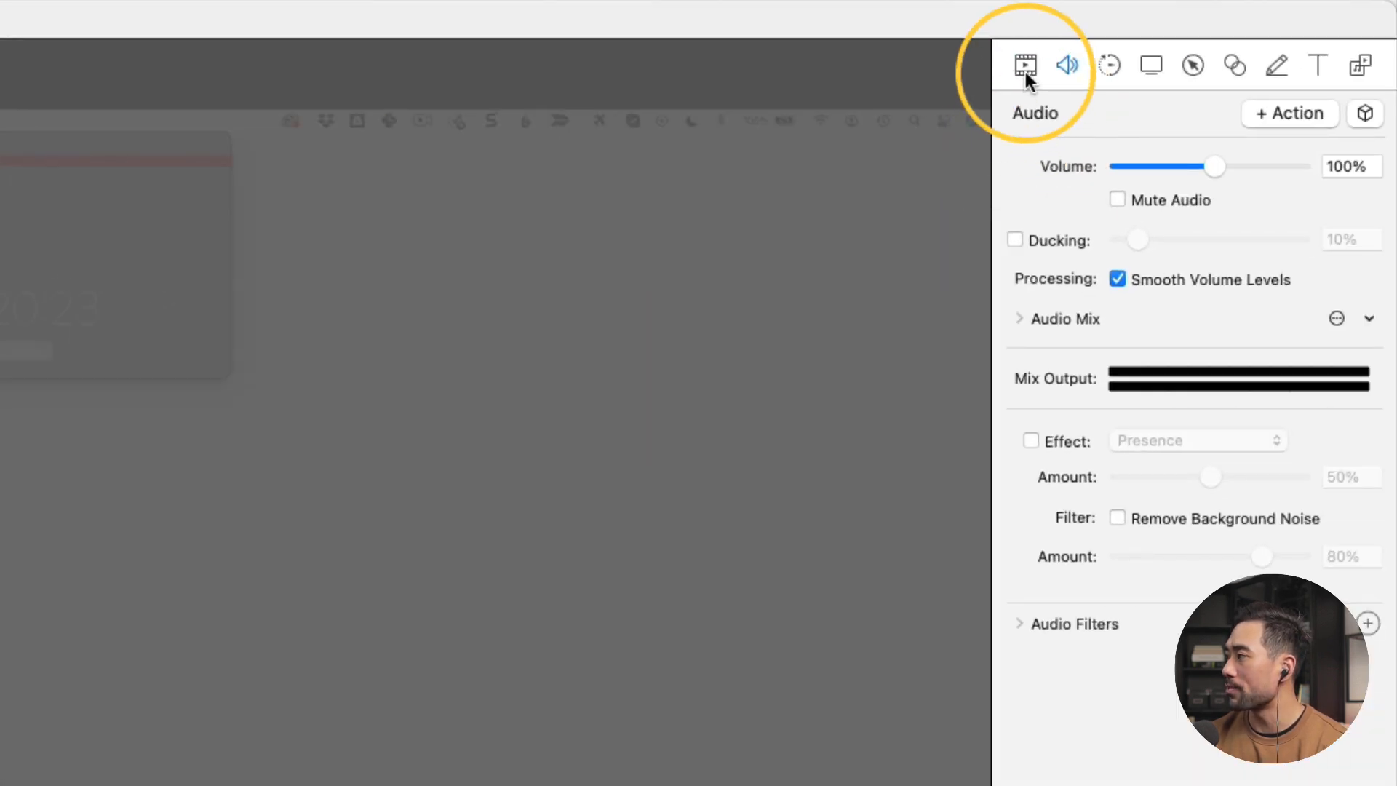
Step: Crop the left side of the camera clip by 600
left_click(1024, 67)
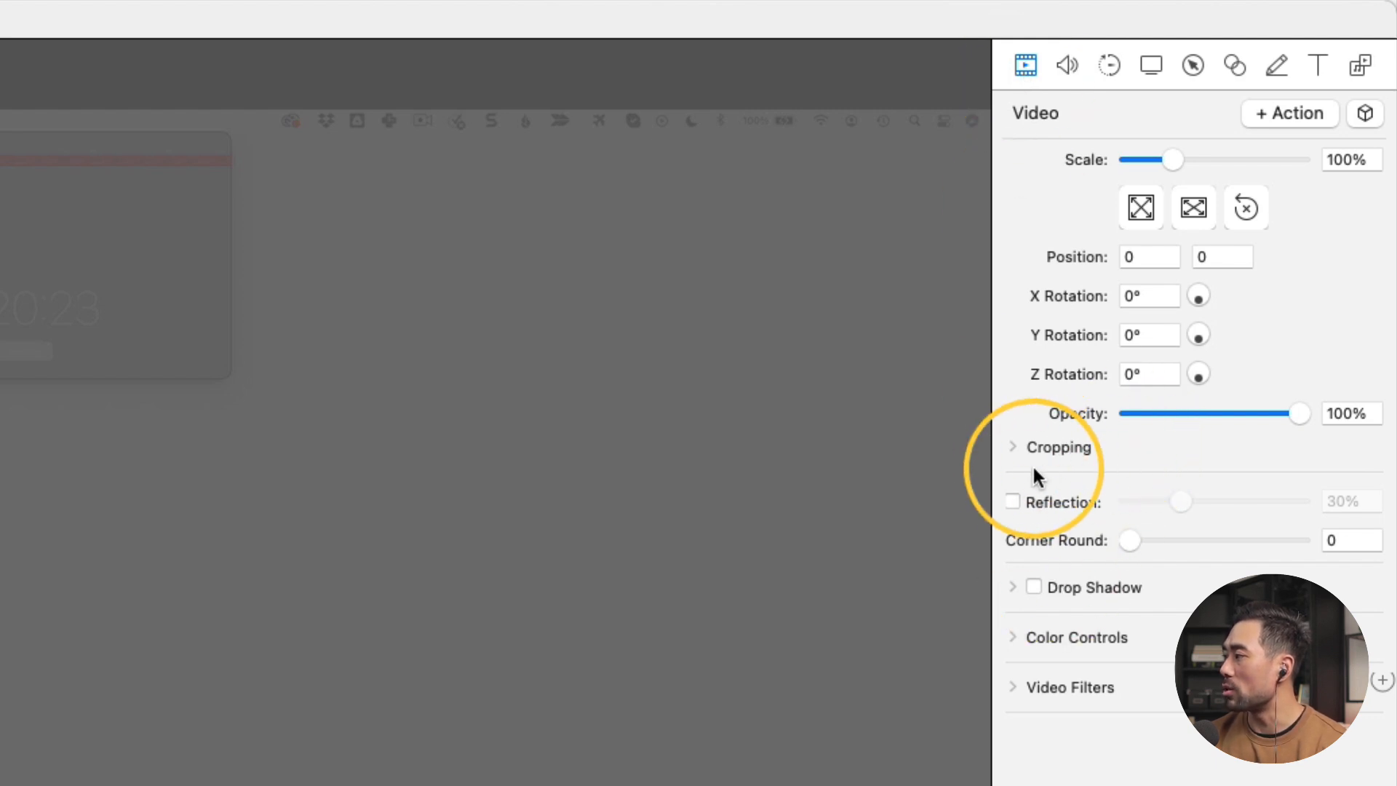
left_click(1012, 445)
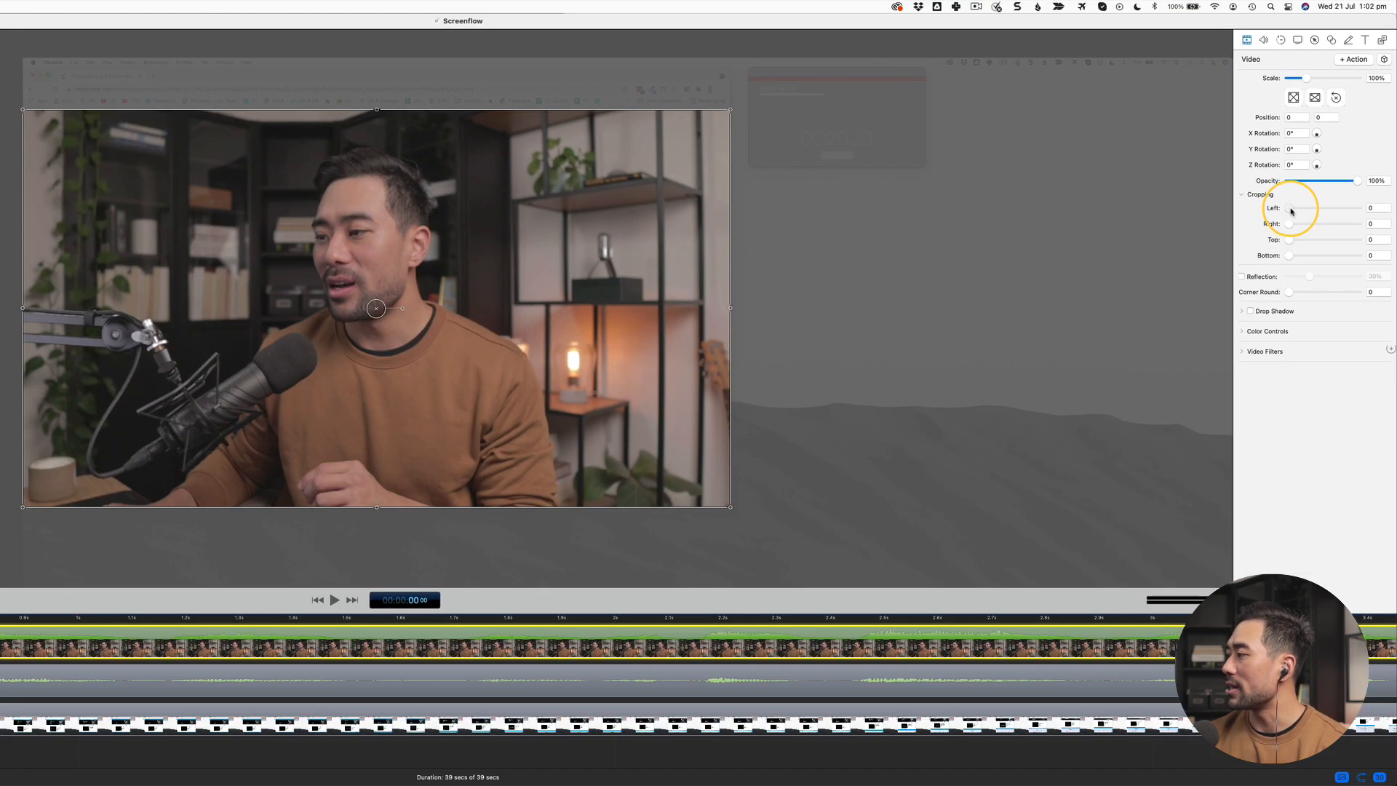
left_click_drag(1291, 210, 1361, 209)
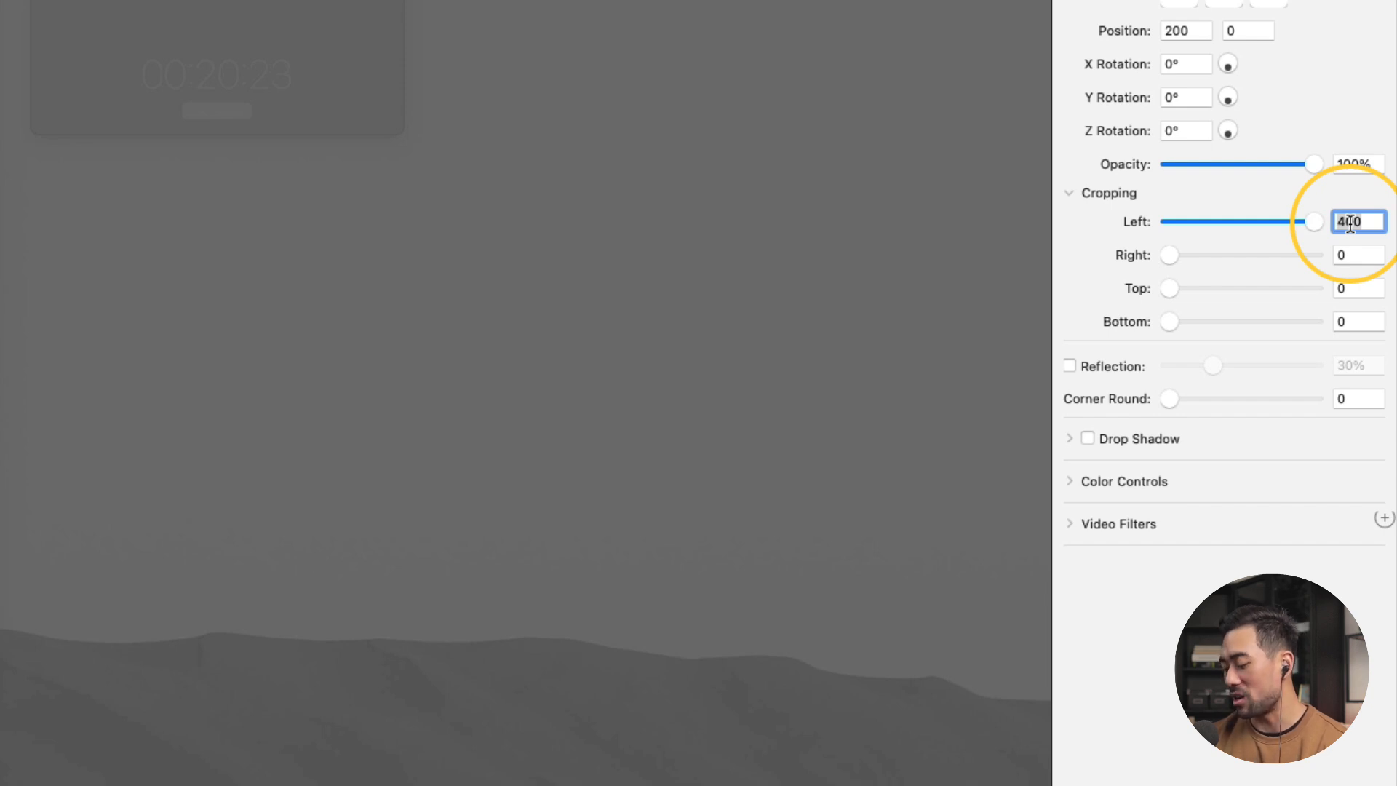
type("600")
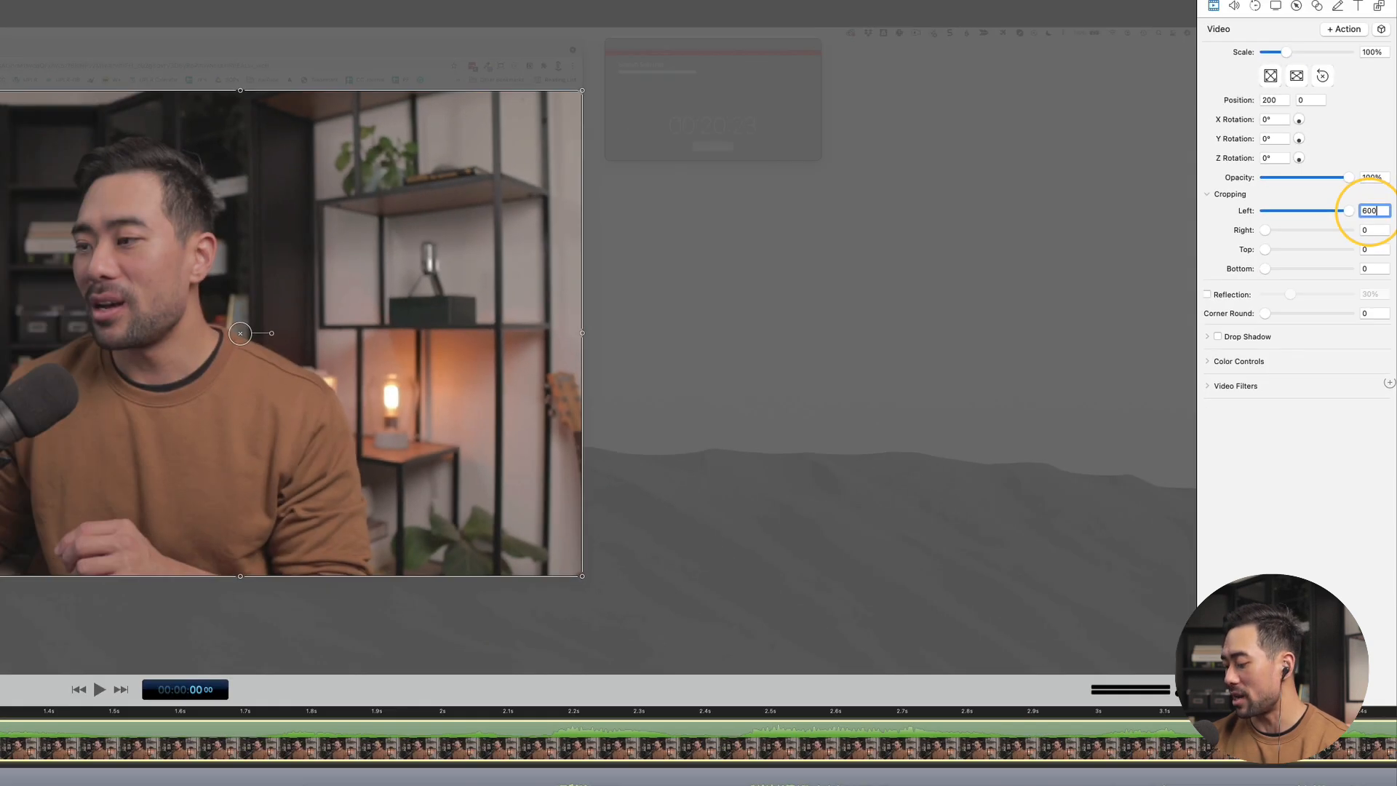
key("Return")
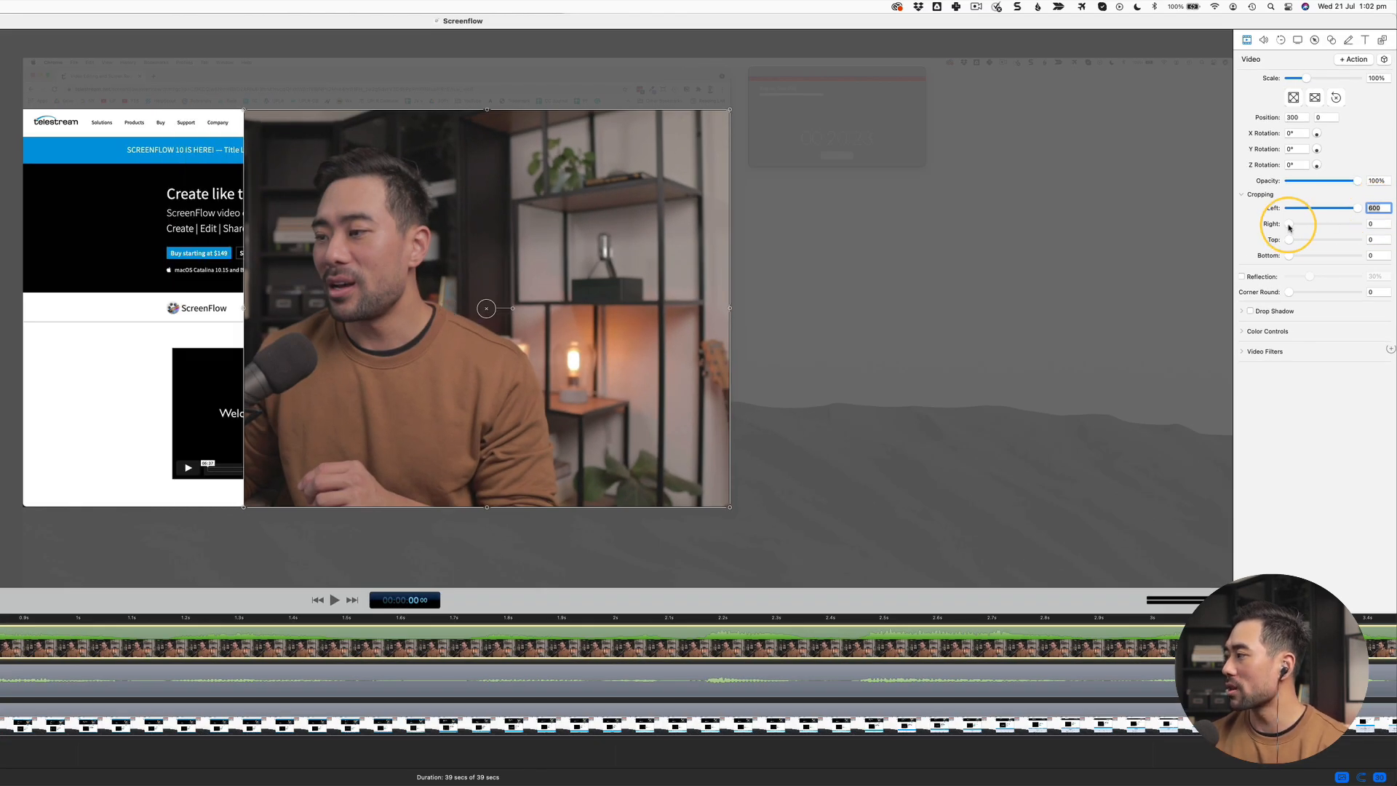
Step: Crop the camera clip by 650 on the right, 400 at the bottom and 48 at the top
left_click_drag(1288, 224, 1357, 224)
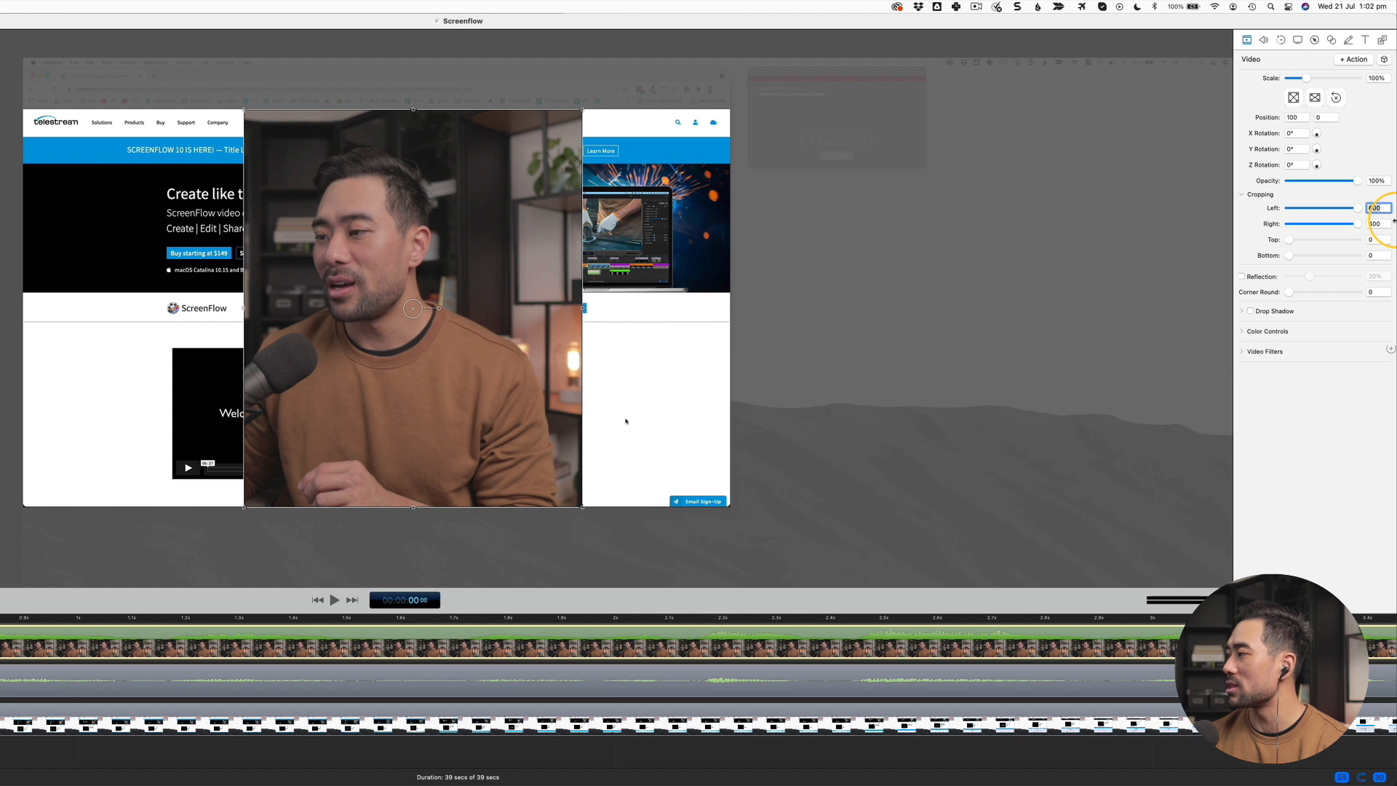
left_click(1384, 224)
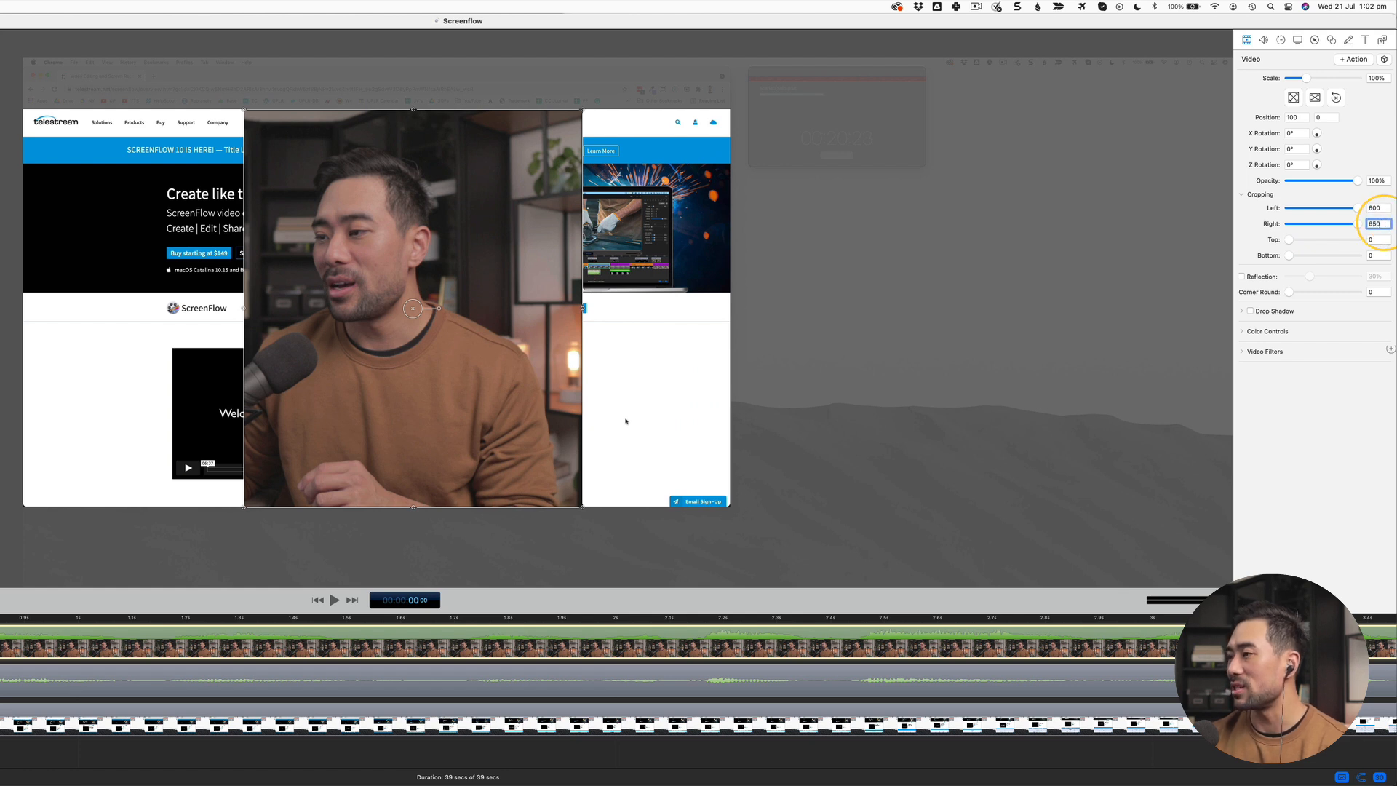
key("Return")
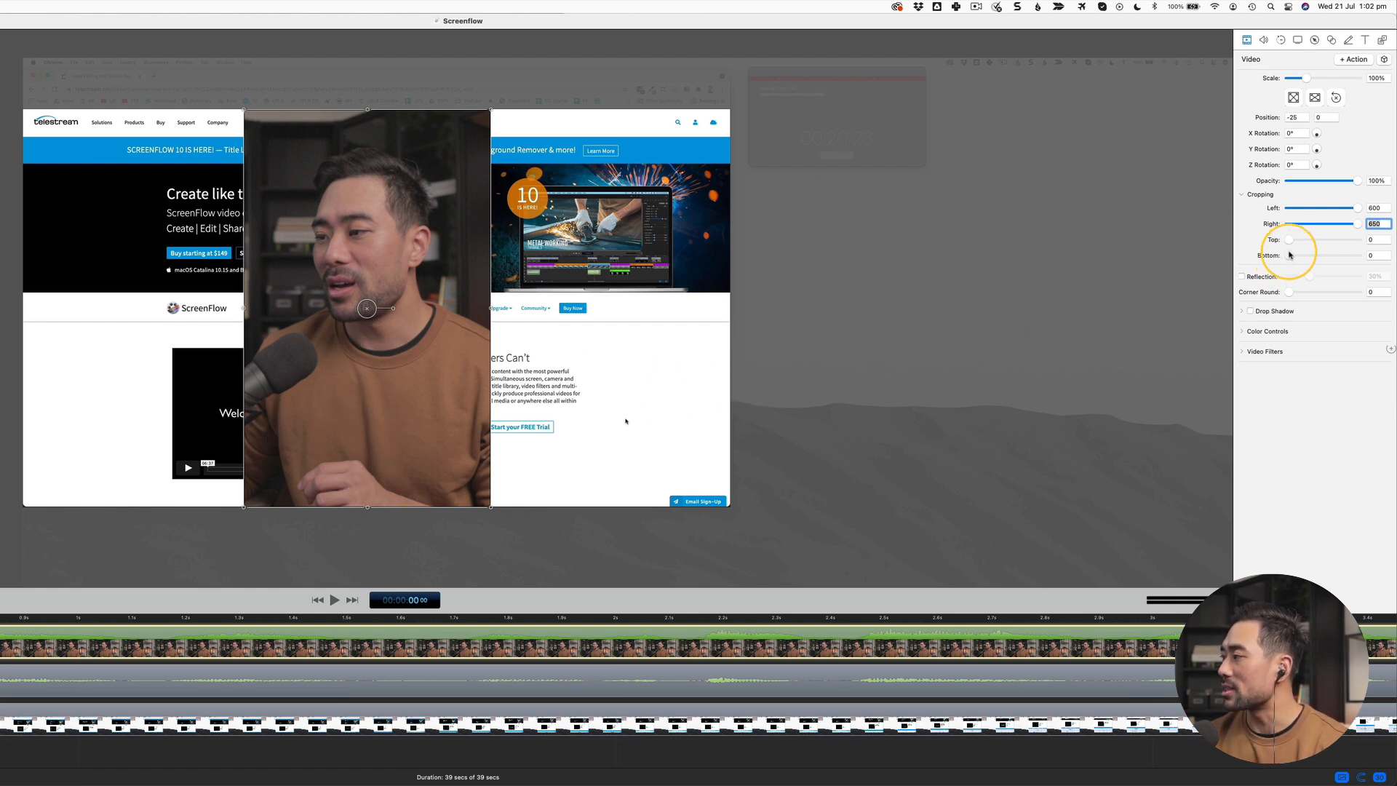
left_click_drag(1289, 255, 1359, 254)
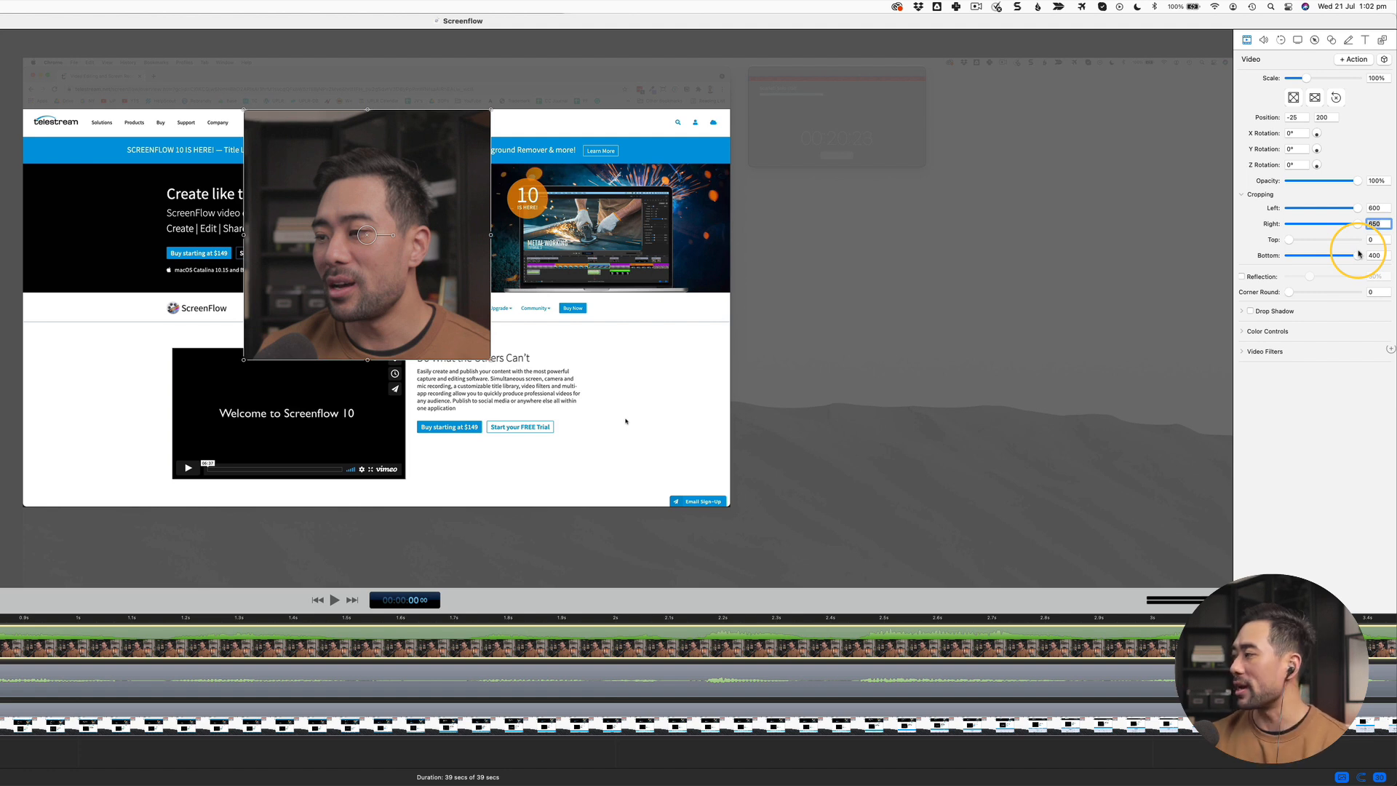
left_click_drag(1288, 239, 1298, 245)
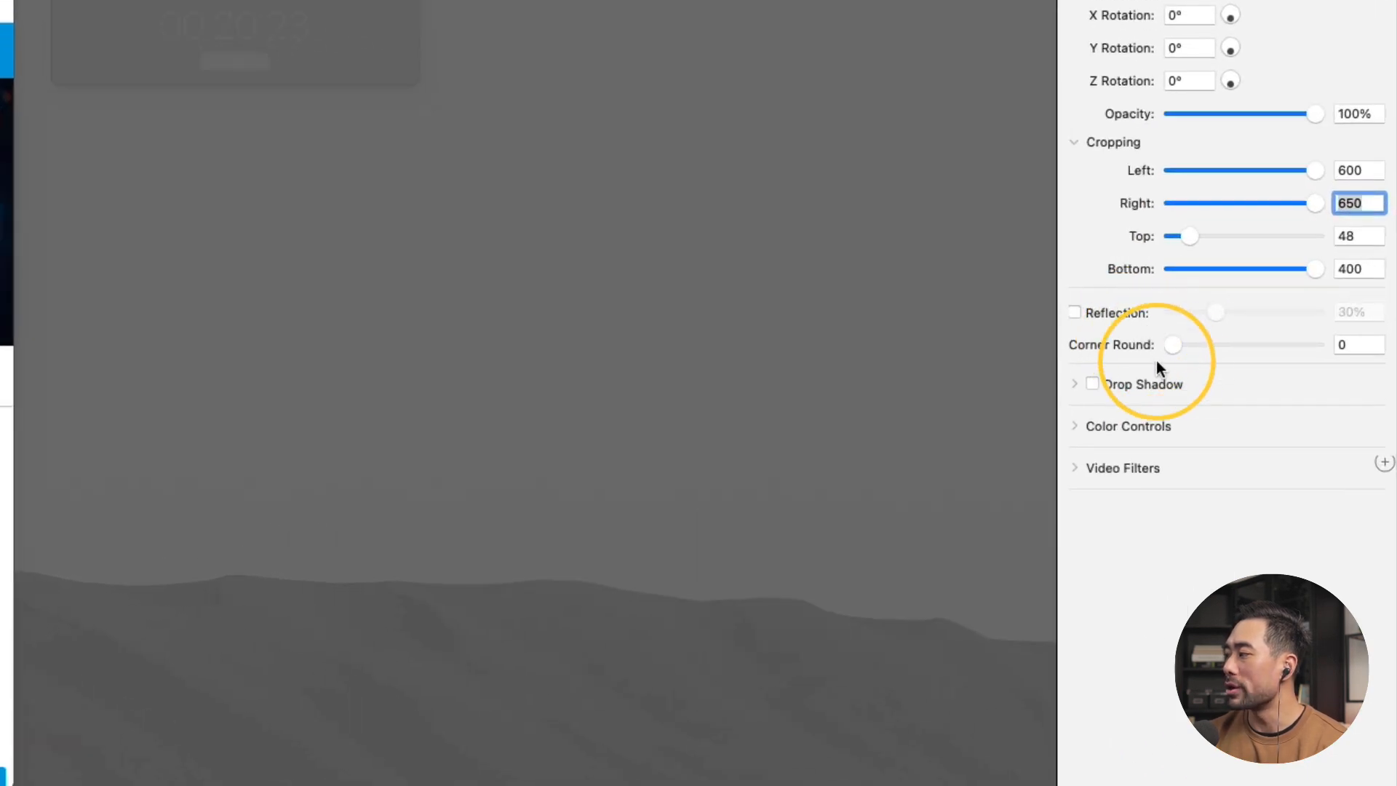
Step: Round the camera clip's corners to about 334 for a circular shape and move it to the lower-right area of the canvas
left_click_drag(1172, 348, 1185, 354)
left_click_drag(1275, 357, 1337, 350)
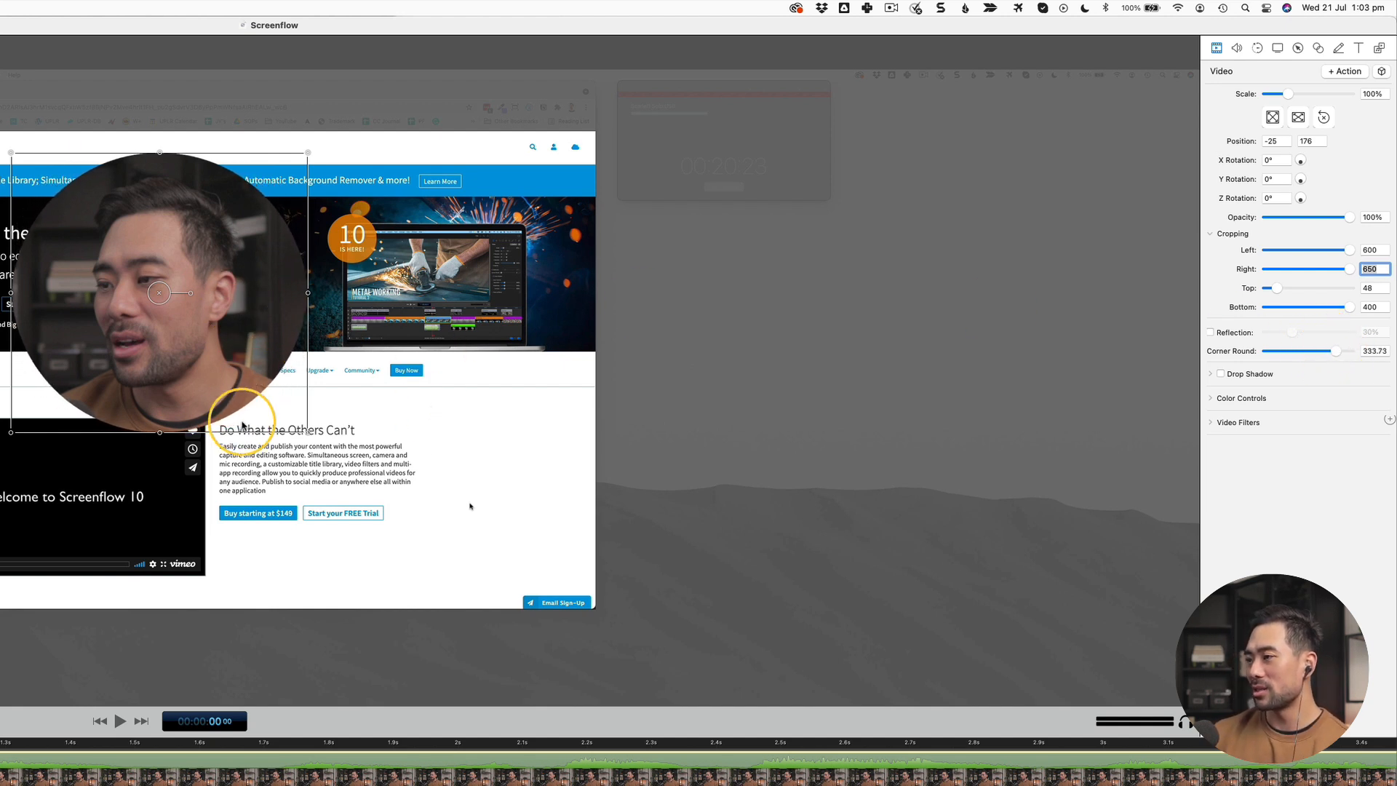
left_click_drag(221, 392, 216, 390)
left_click_drag(604, 380, 312, 584)
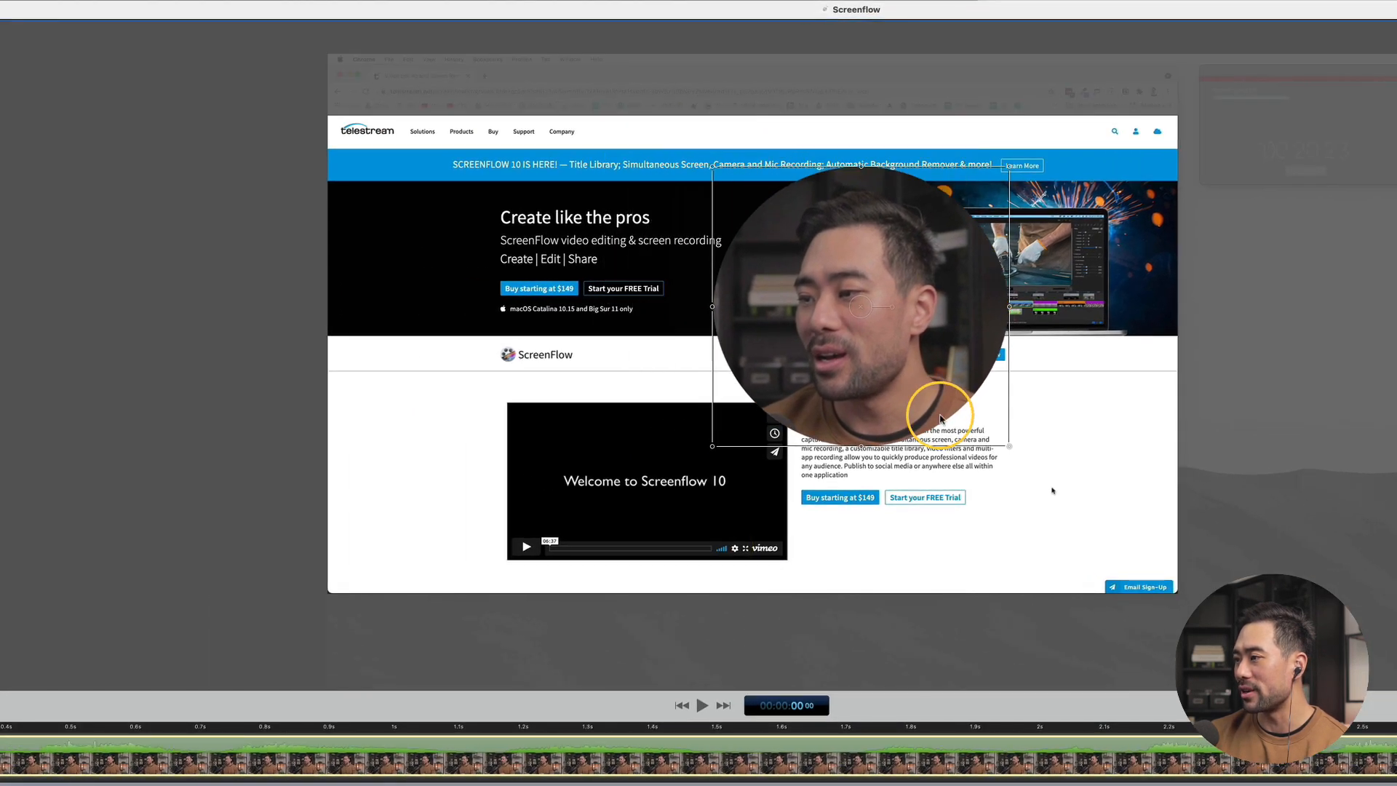
left_click_drag(505, 578, 537, 556)
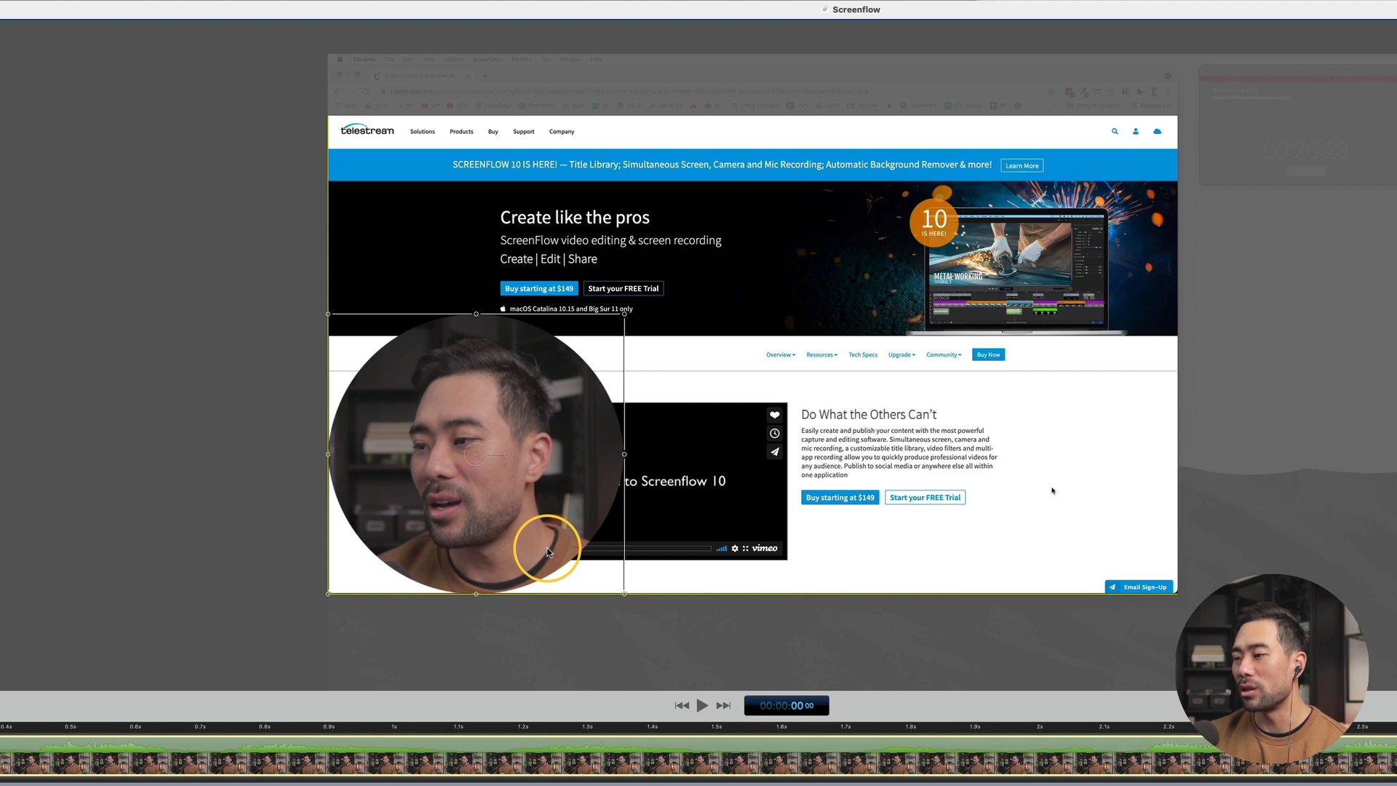
left_click_drag(547, 550, 1069, 536)
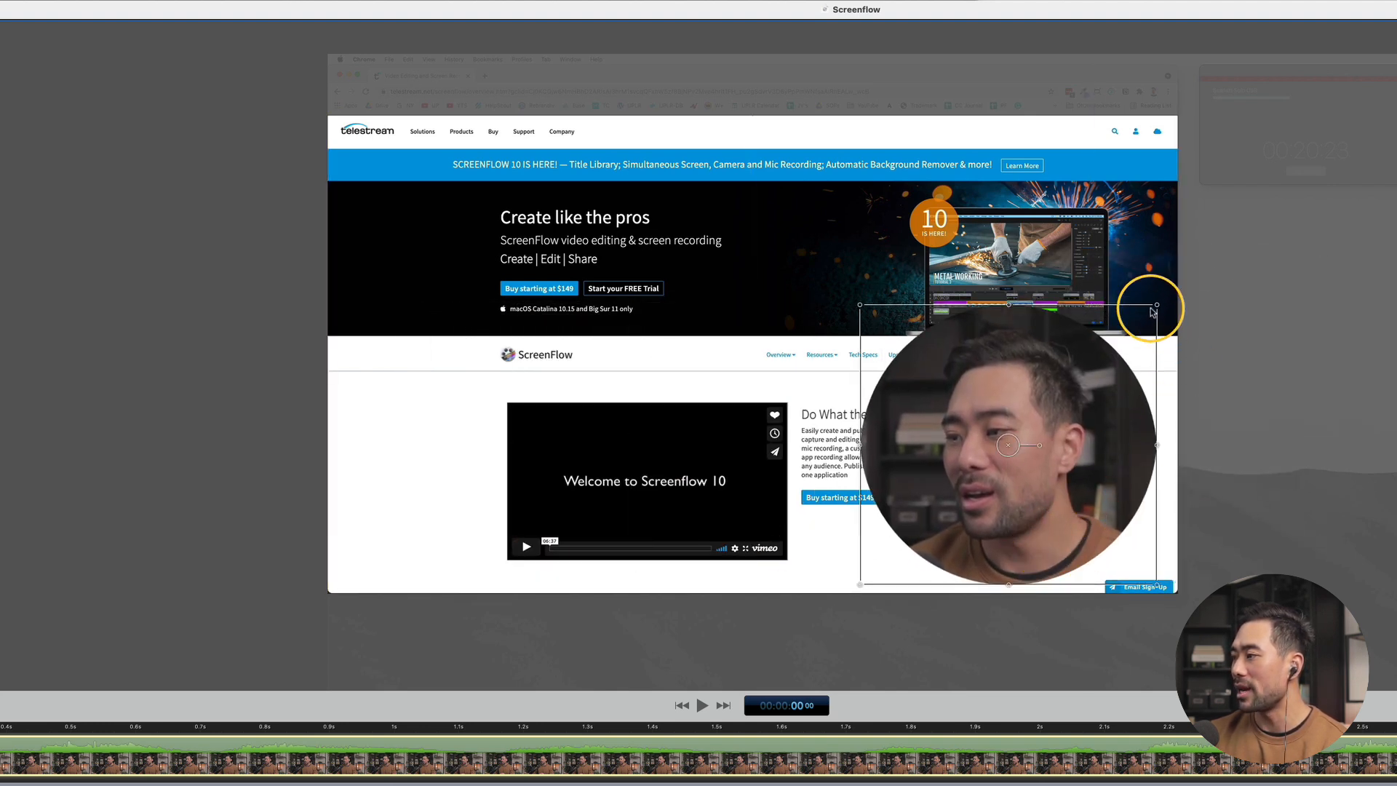
Step: Shrink the circular camera clip to 54% at position 710, -332 and set its corner rounding to 318.49
left_click_drag(1158, 306, 1084, 366)
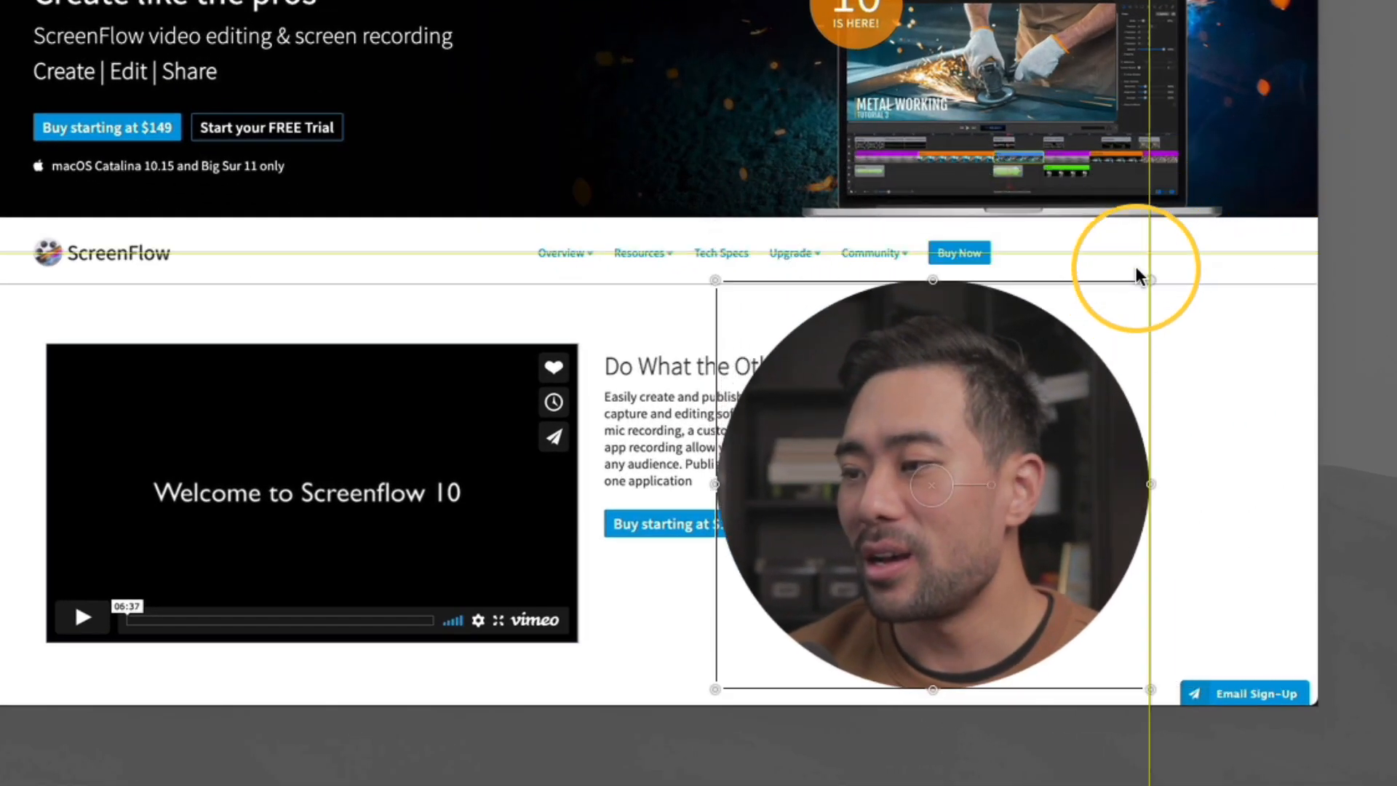
left_click_drag(1137, 267, 1006, 409)
left_click_drag(923, 483, 1167, 468)
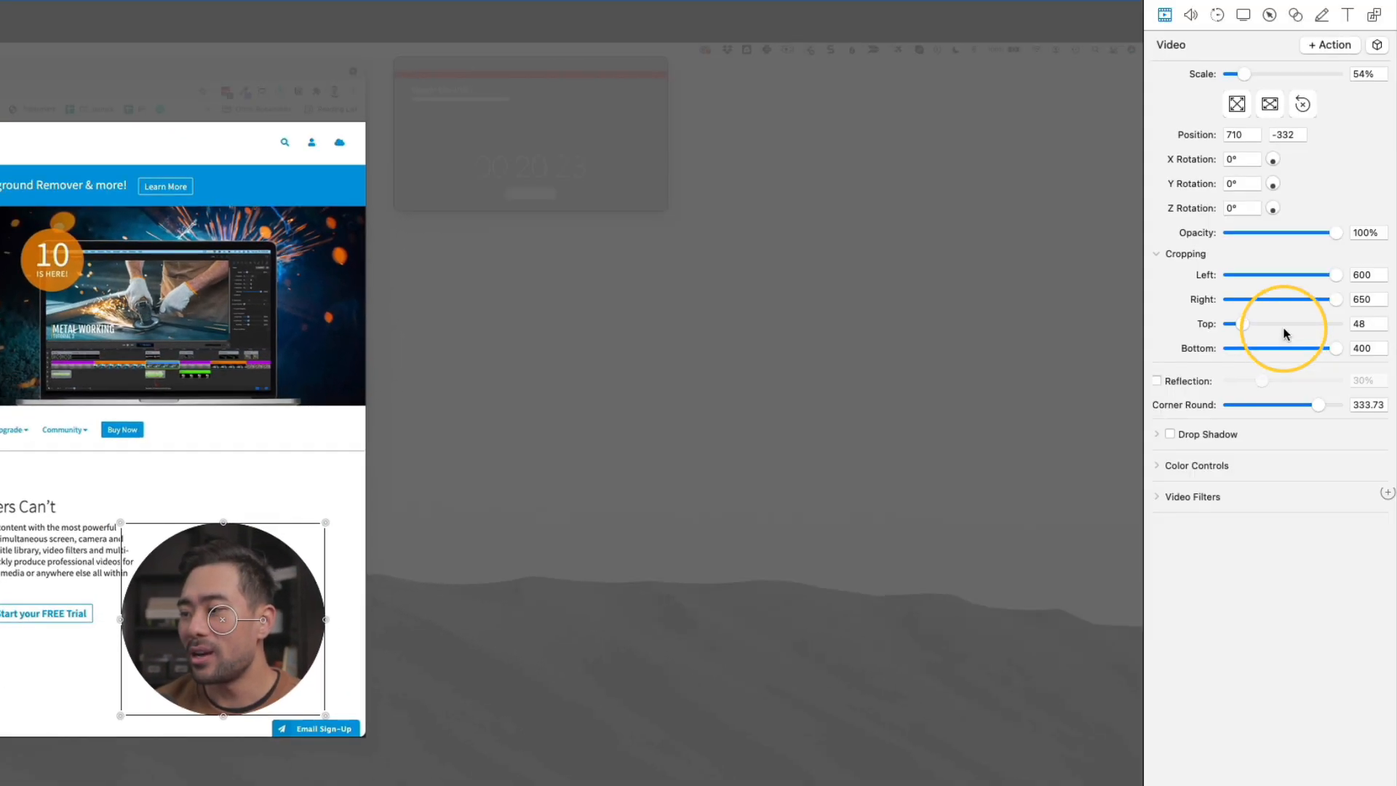
left_click_drag(1290, 405, 1316, 409)
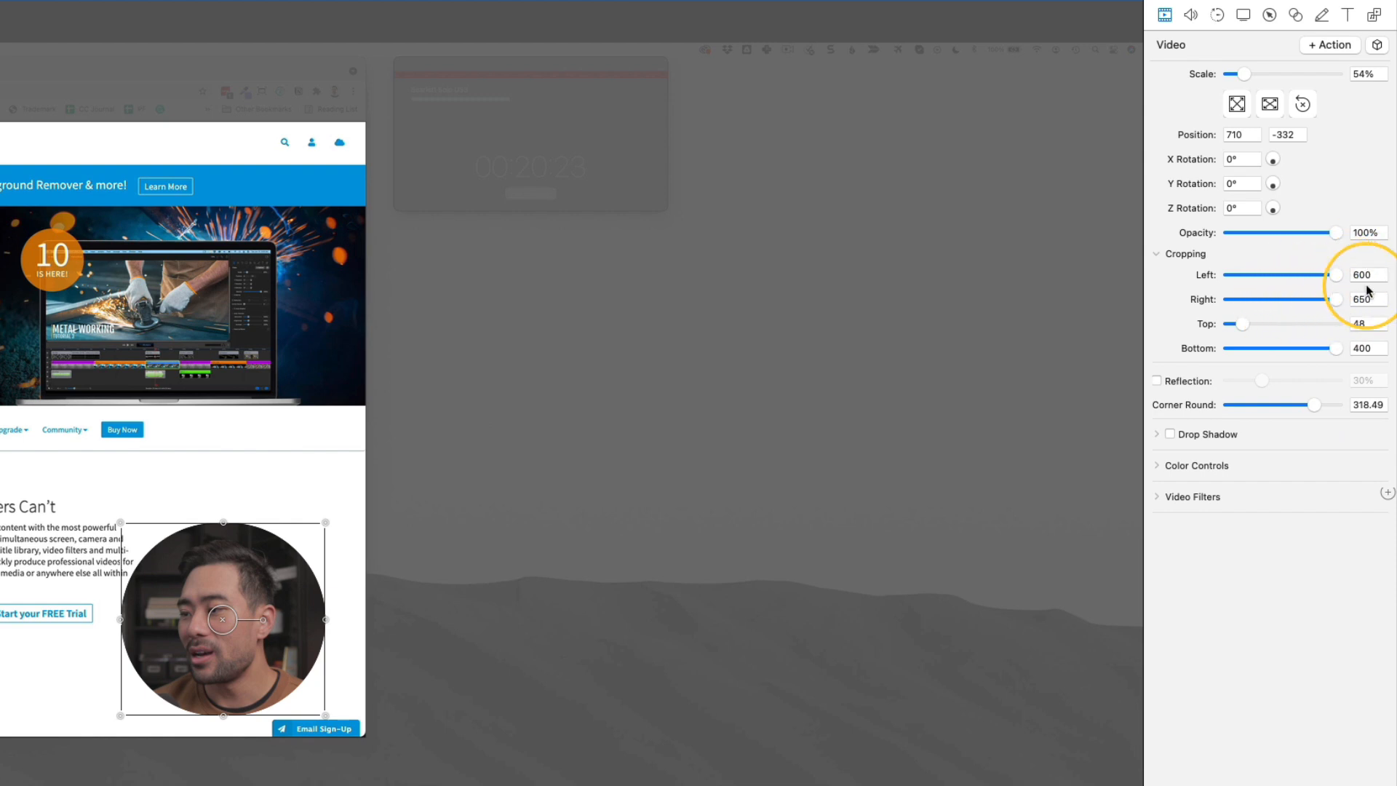
Step: Mute the audio of the track holding the camera clip MVI_2304.MP4 so only the microphone audio plays
left_click(247, 463)
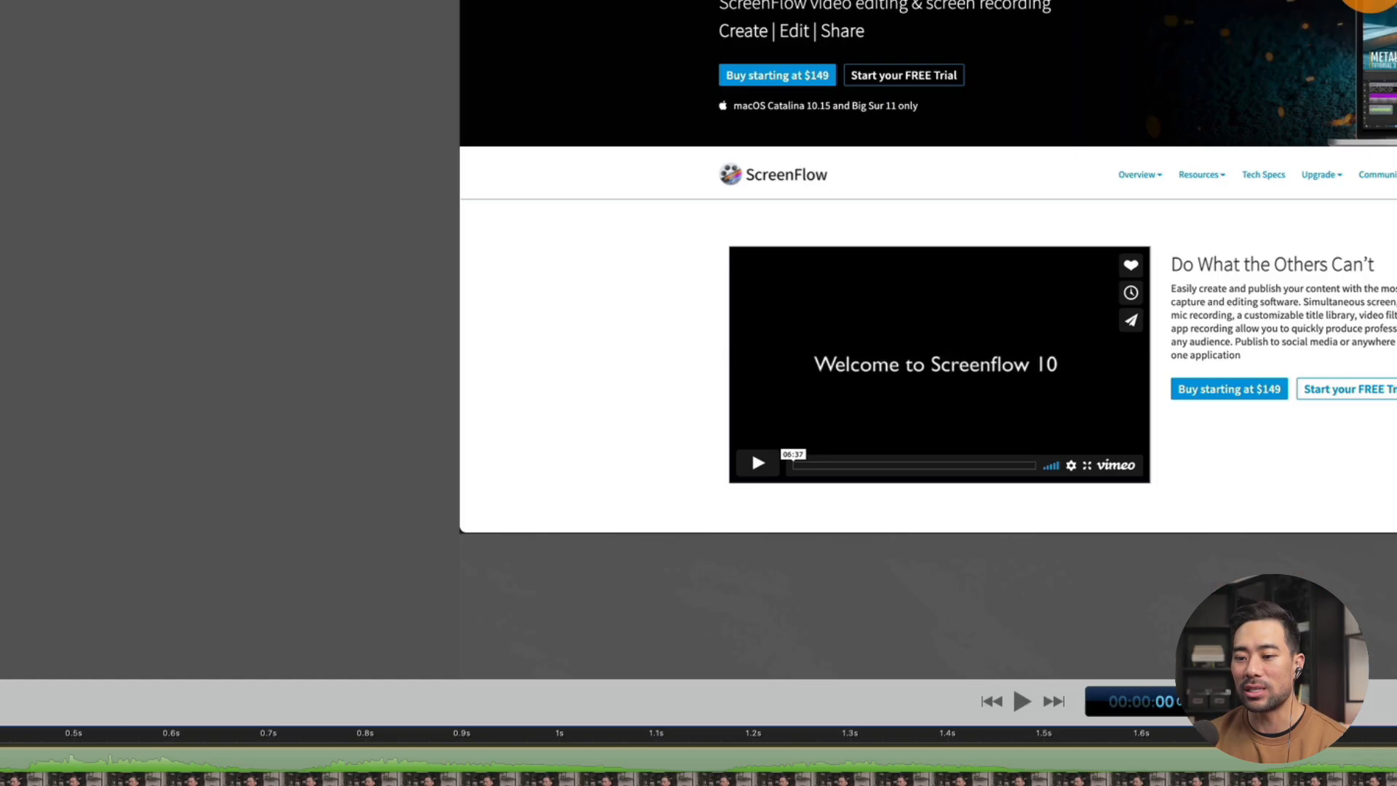
left_click(103, 430)
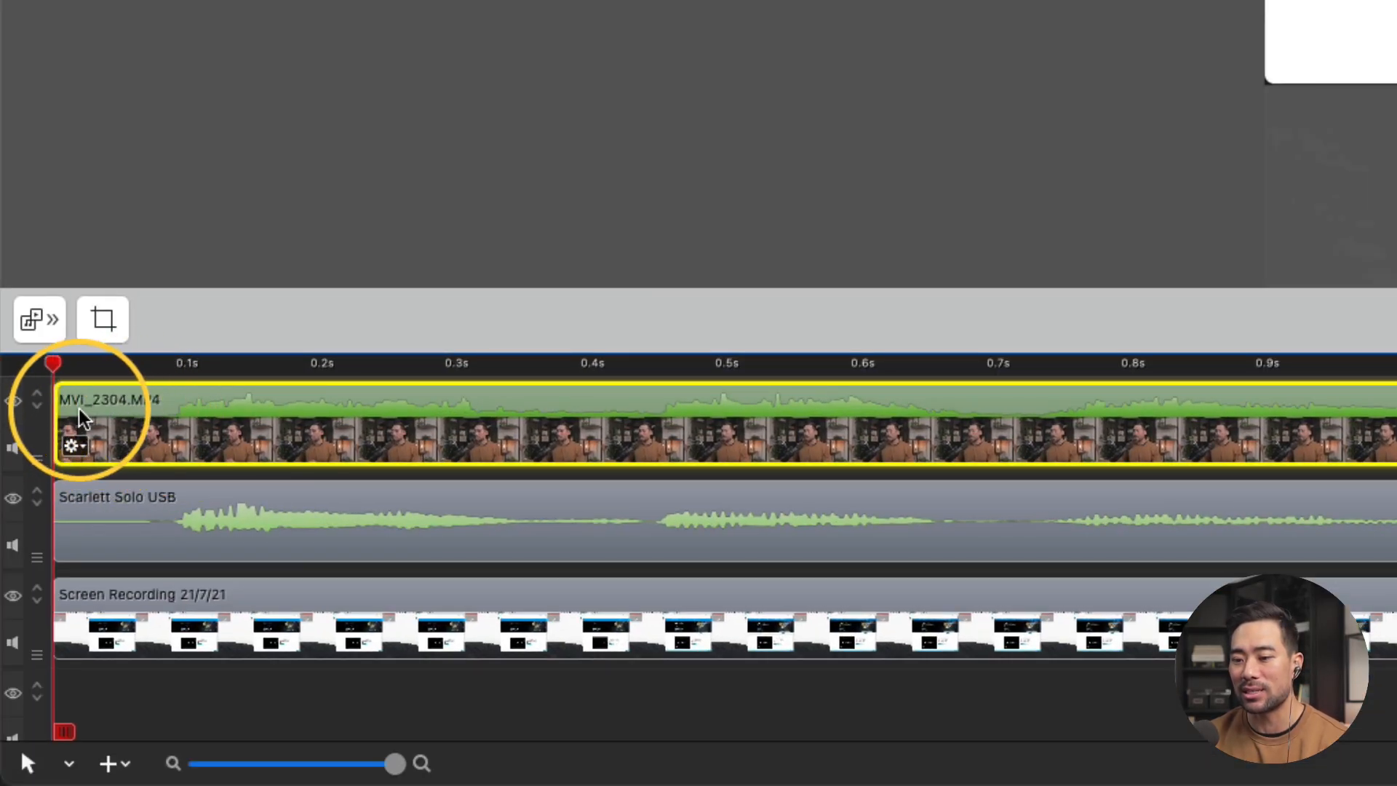
left_click(11, 450)
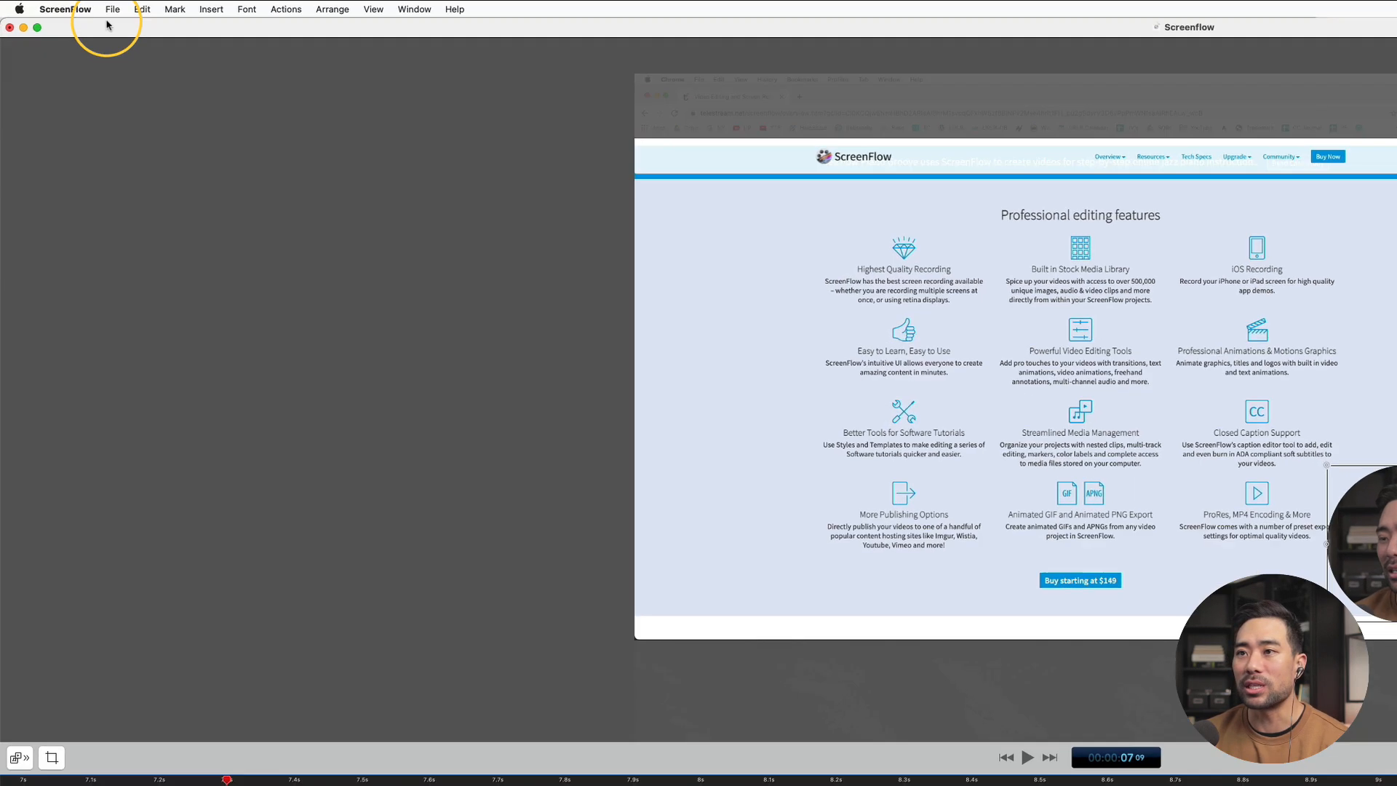
Step: Open the project's export settings, view the automatic encoding options and switch back to manual encoding
left_click(87, 9)
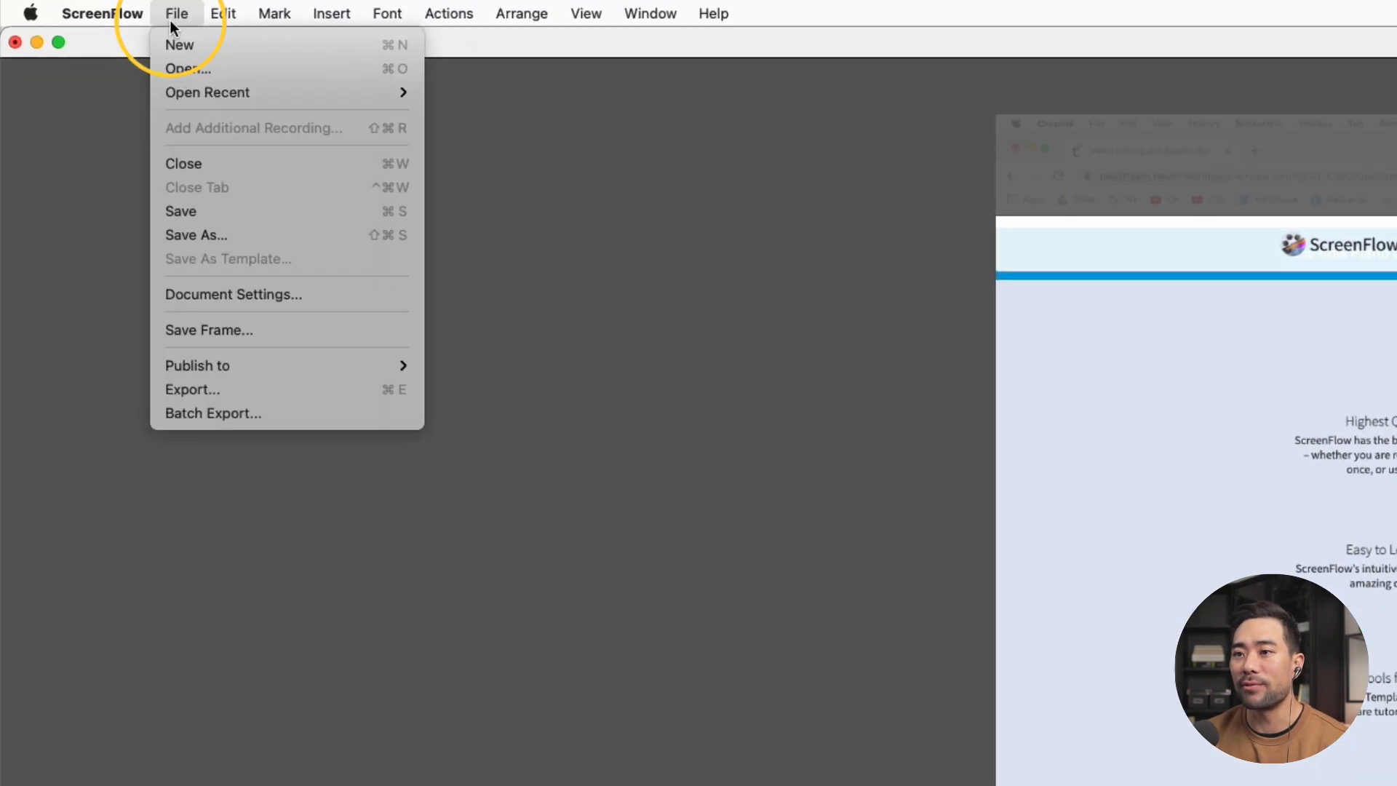
left_click(262, 393)
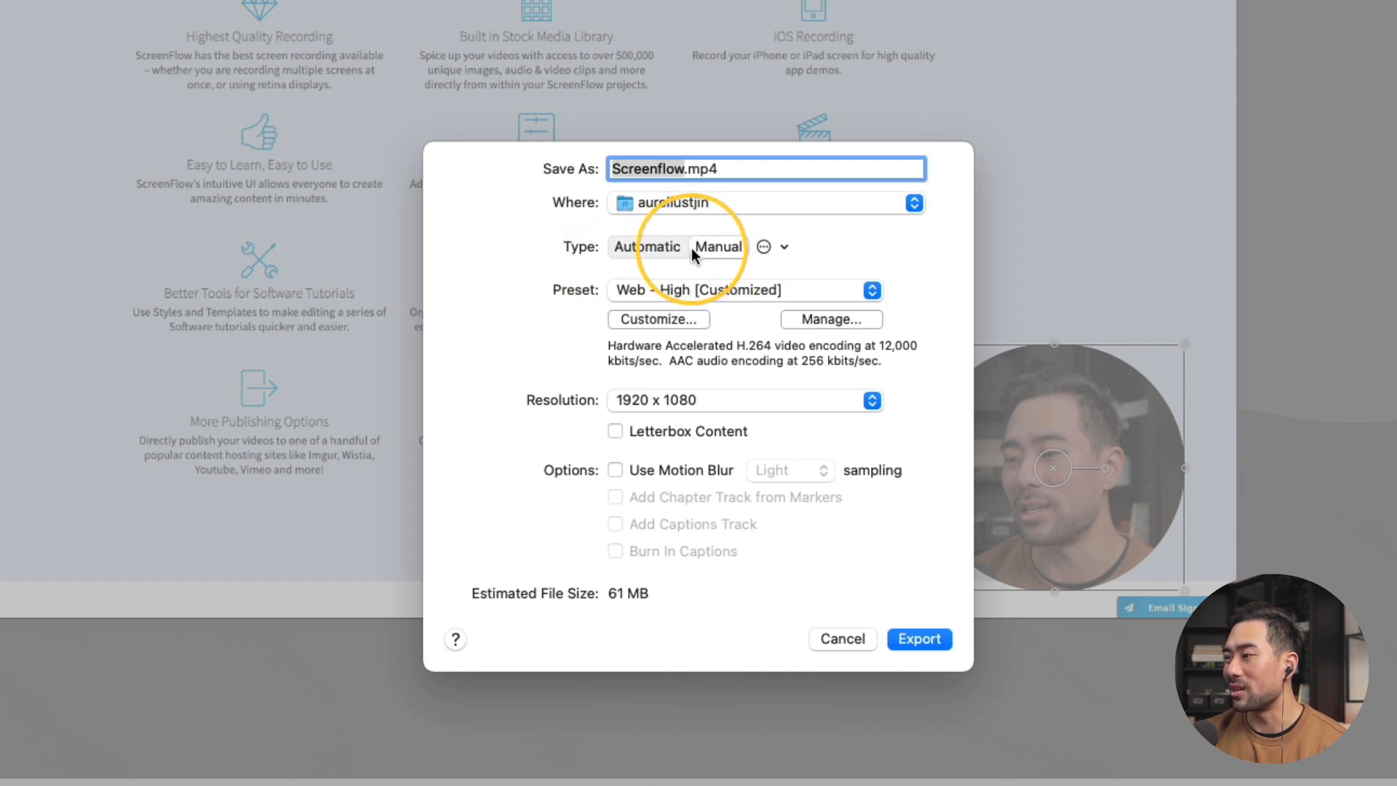
left_click(643, 250)
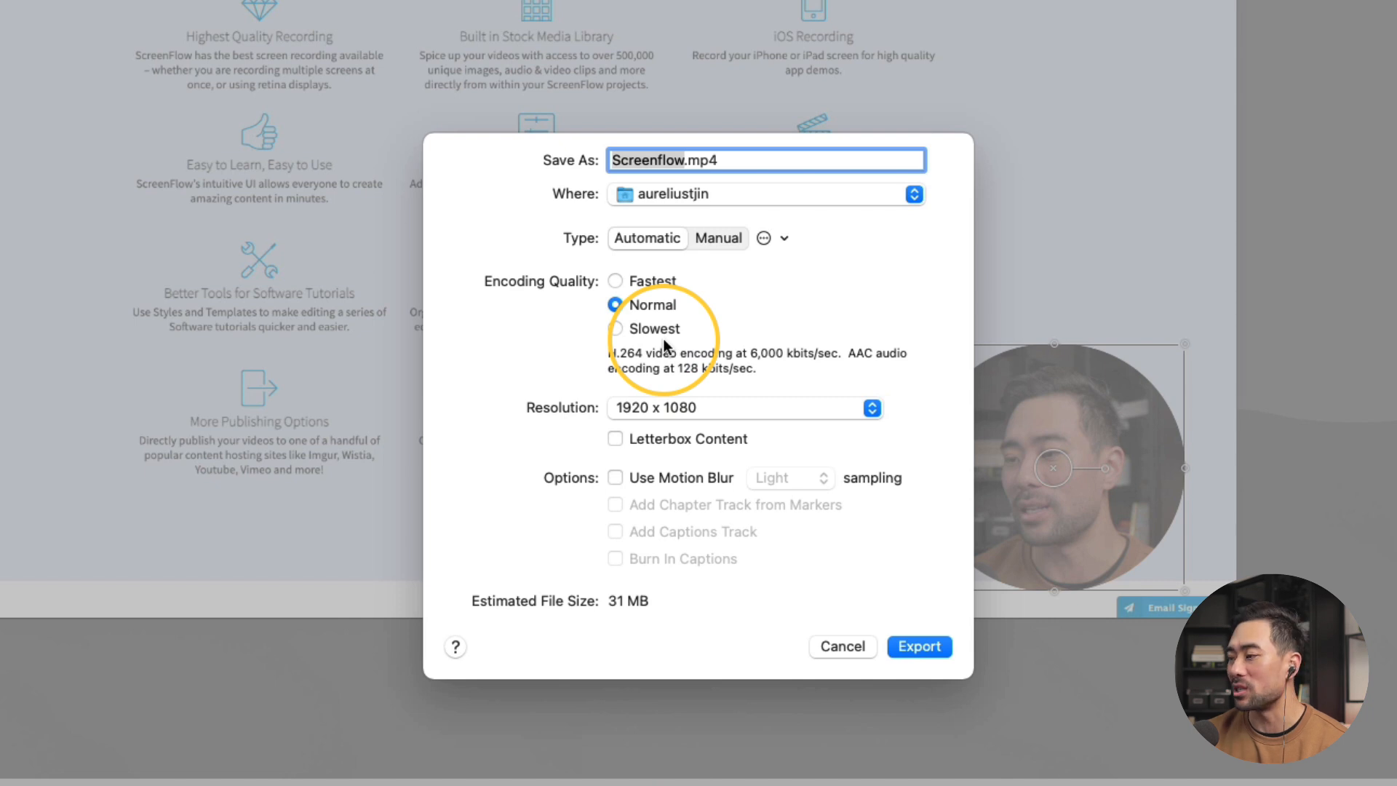
left_click(714, 239)
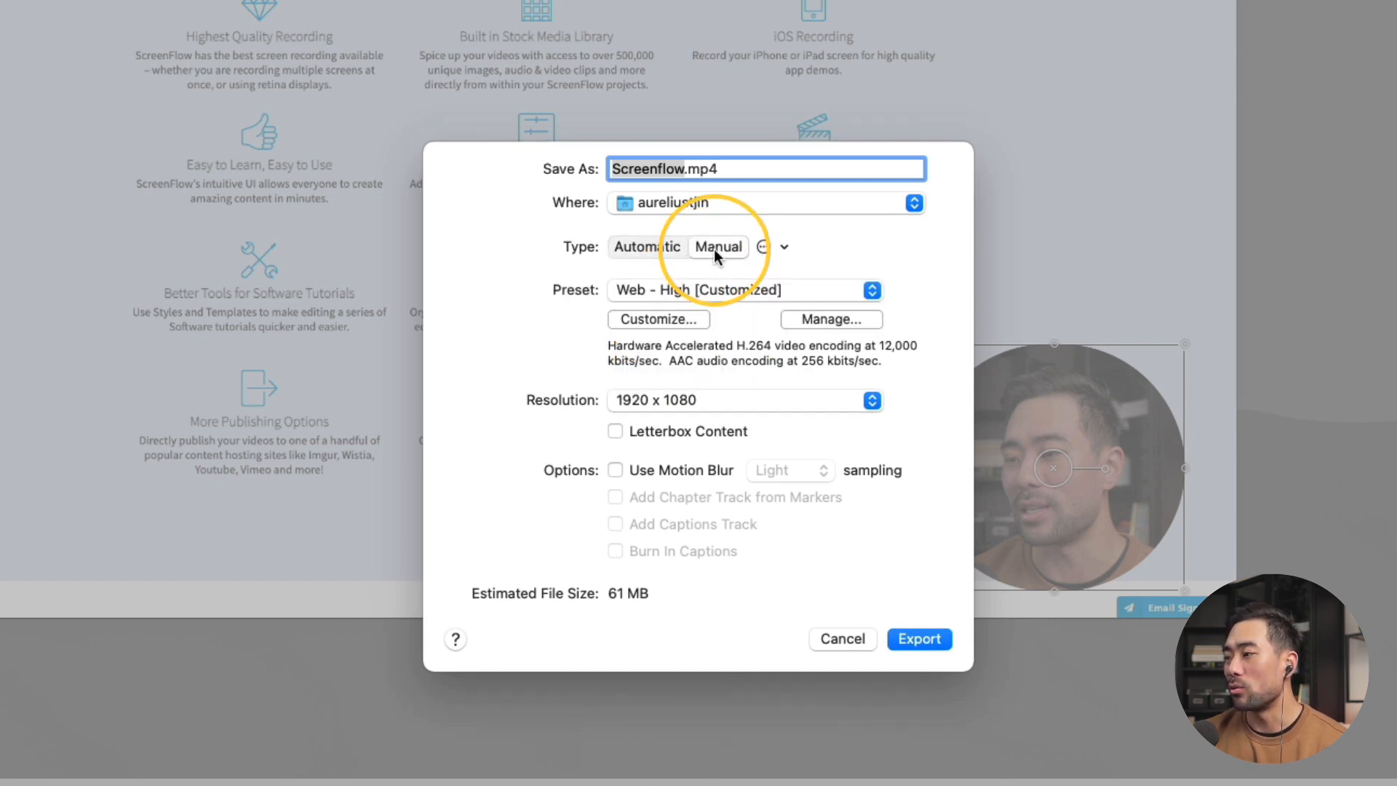
Step: Customize the Web - High preset's H.264 video with a datarate of 35000 kbits/sec, keeping 30 fps and the High profile
left_click(653, 321)
double_click(657, 211)
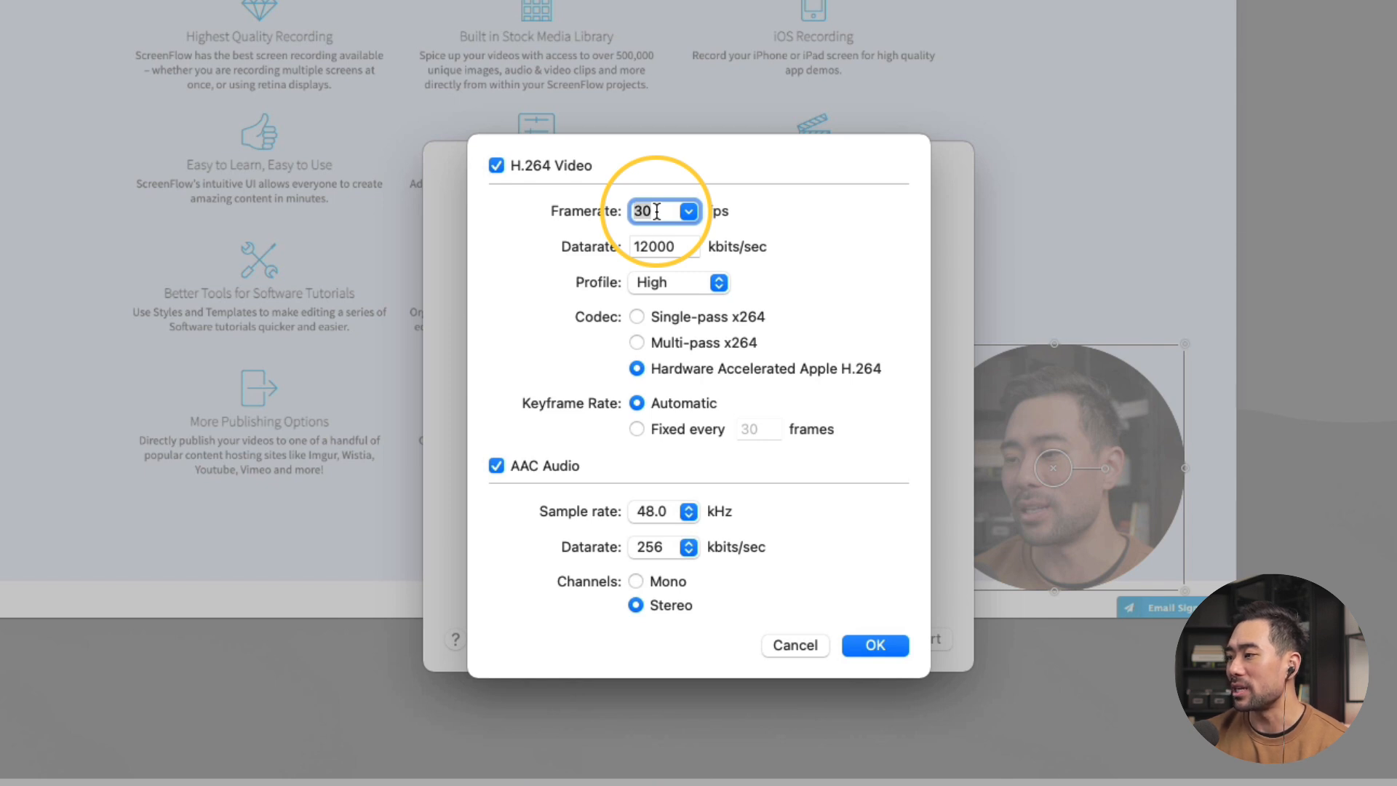
double_click(669, 245)
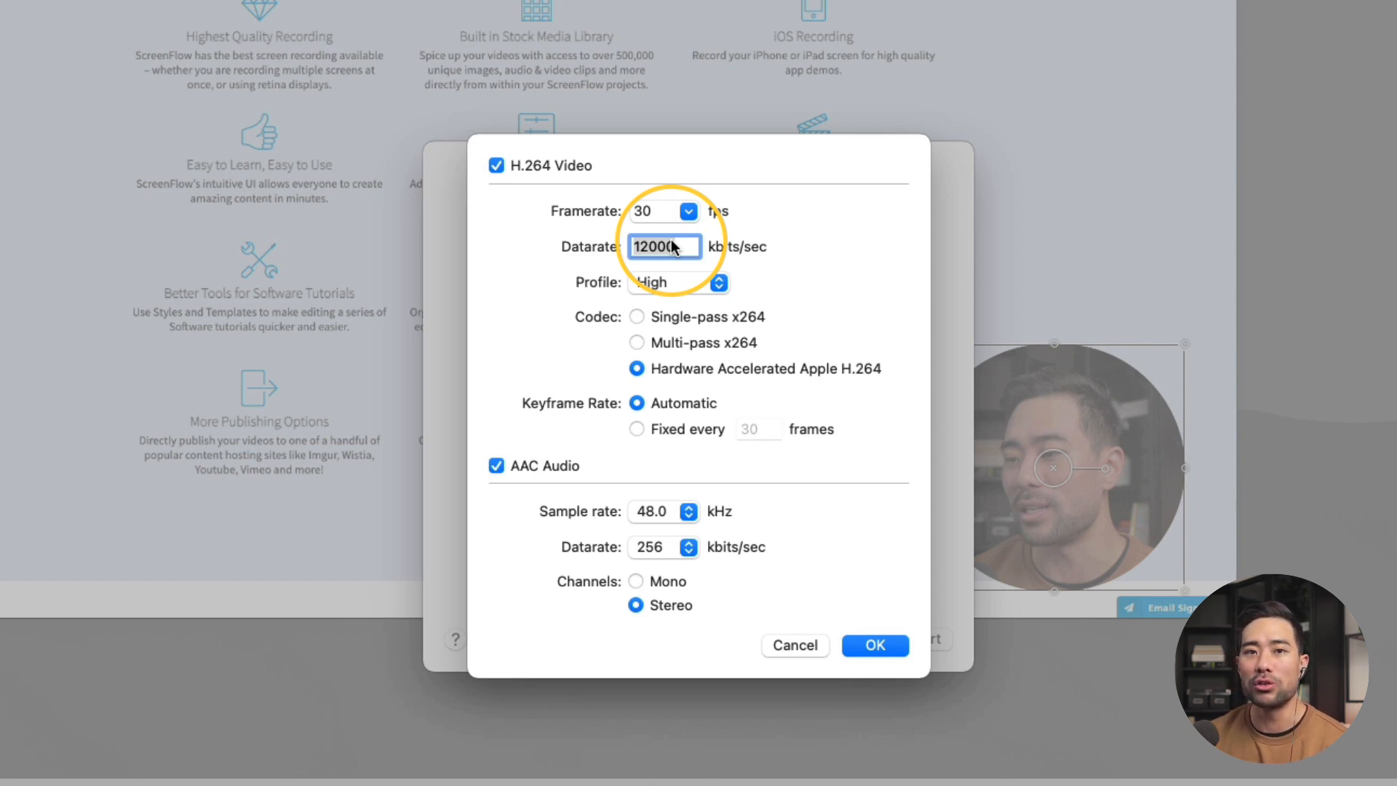
type("35")
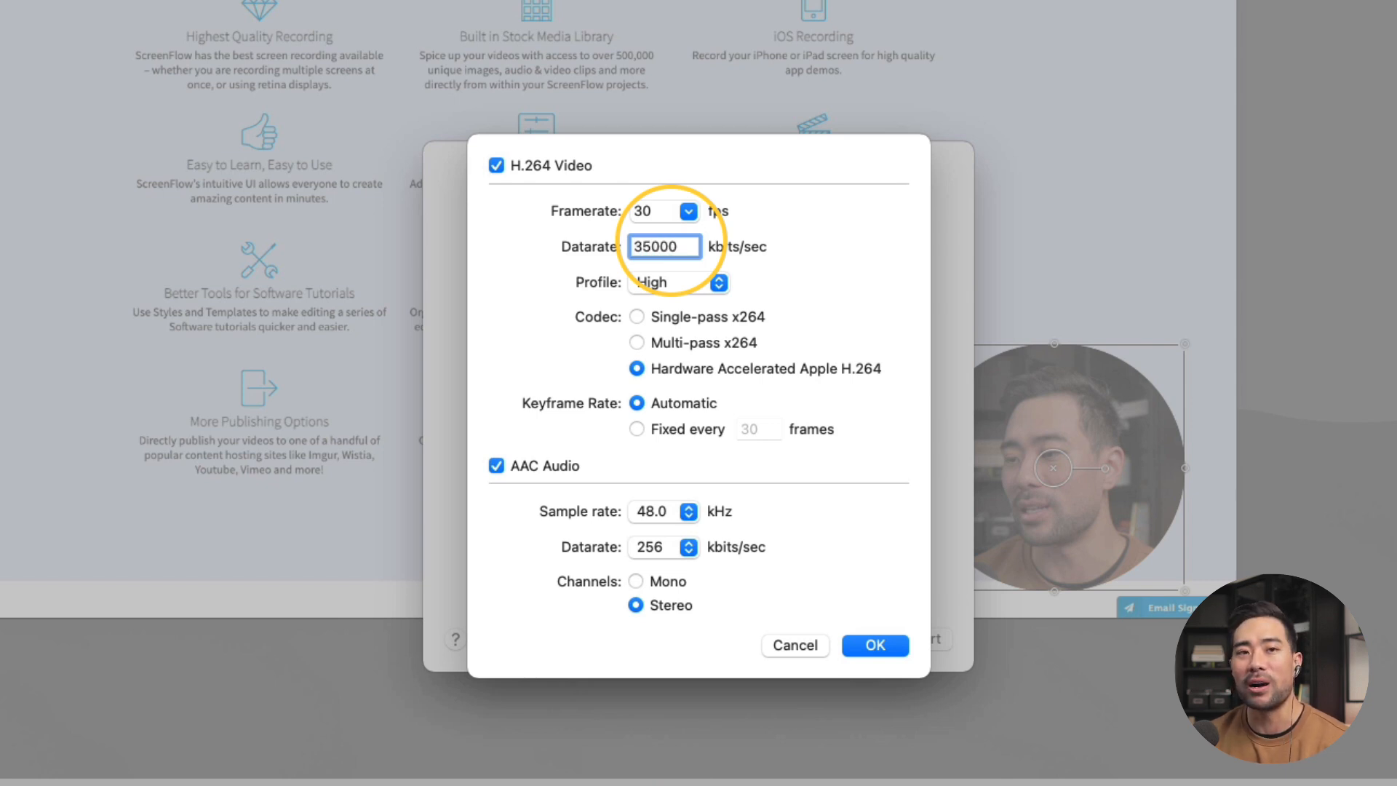
left_click(676, 284)
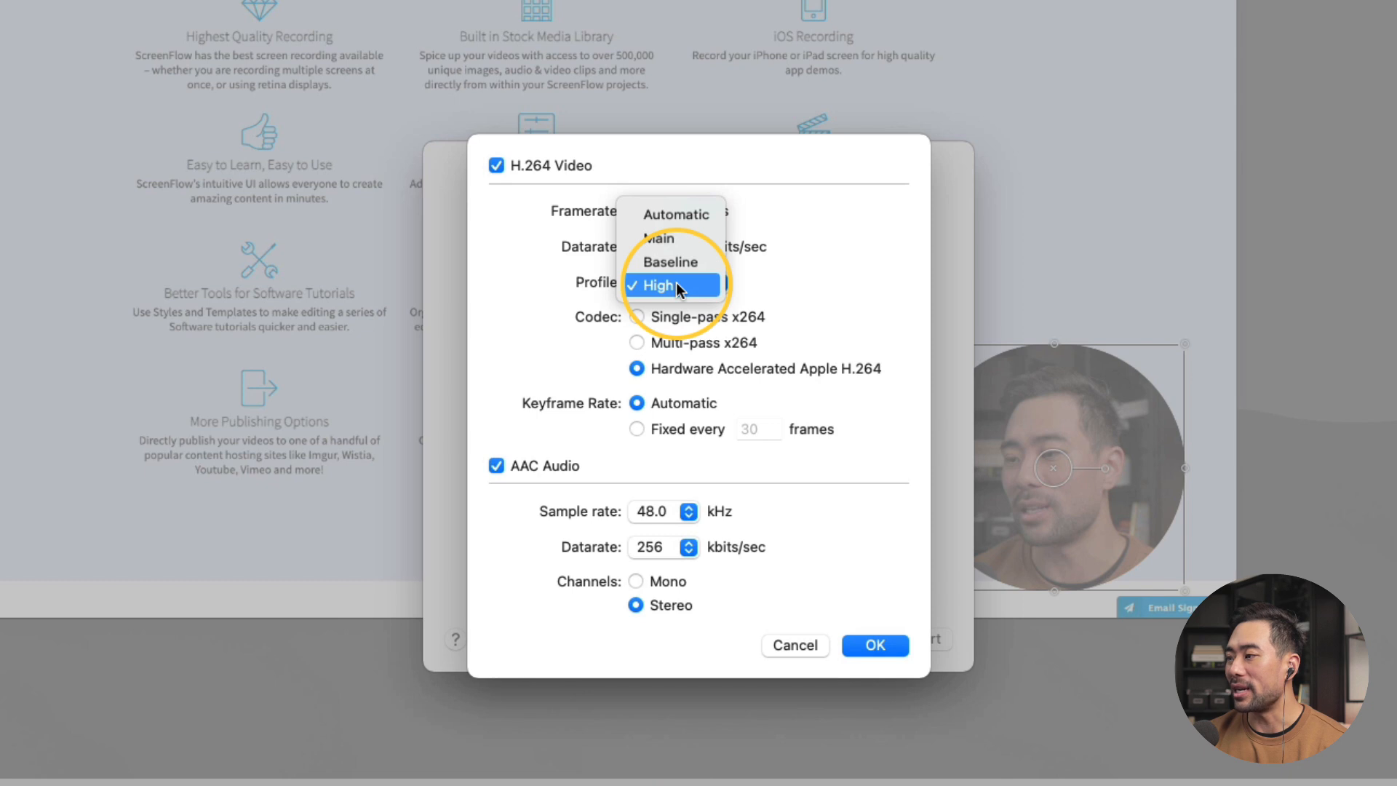
left_click(675, 283)
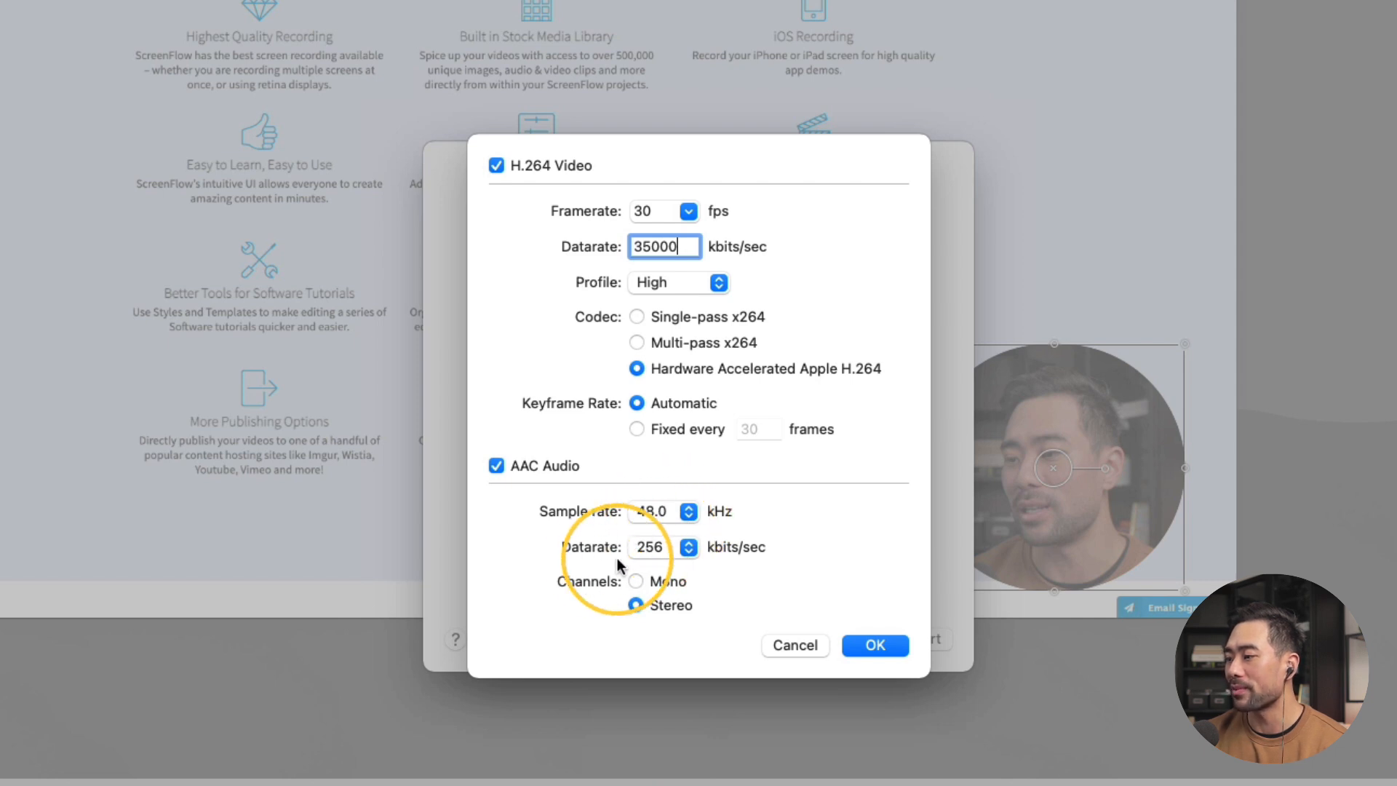
Step: Set the preset's AAC audio datarate to 320 kbits/sec, apply the customization and keep the export resolution at 1920 x 1080
left_click(665, 551)
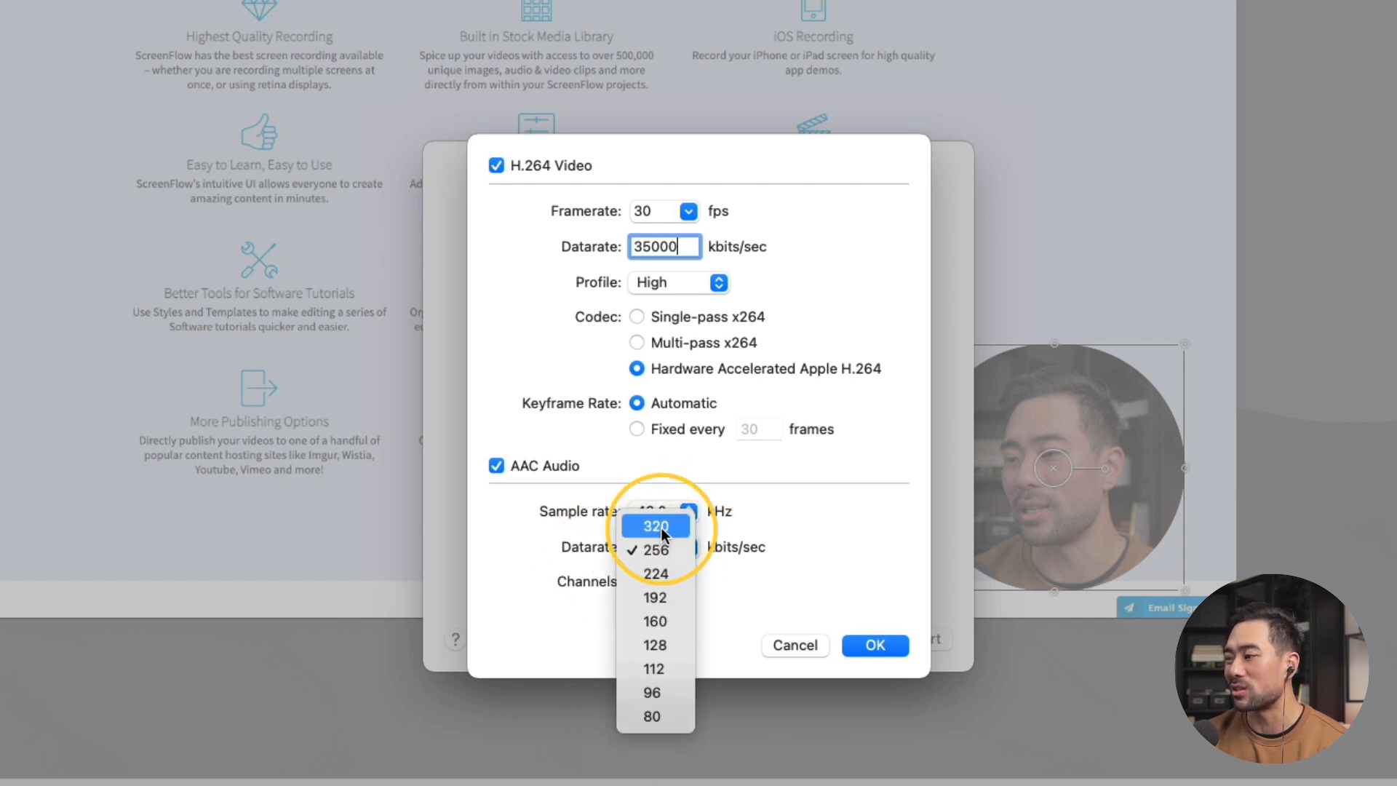
left_click(661, 525)
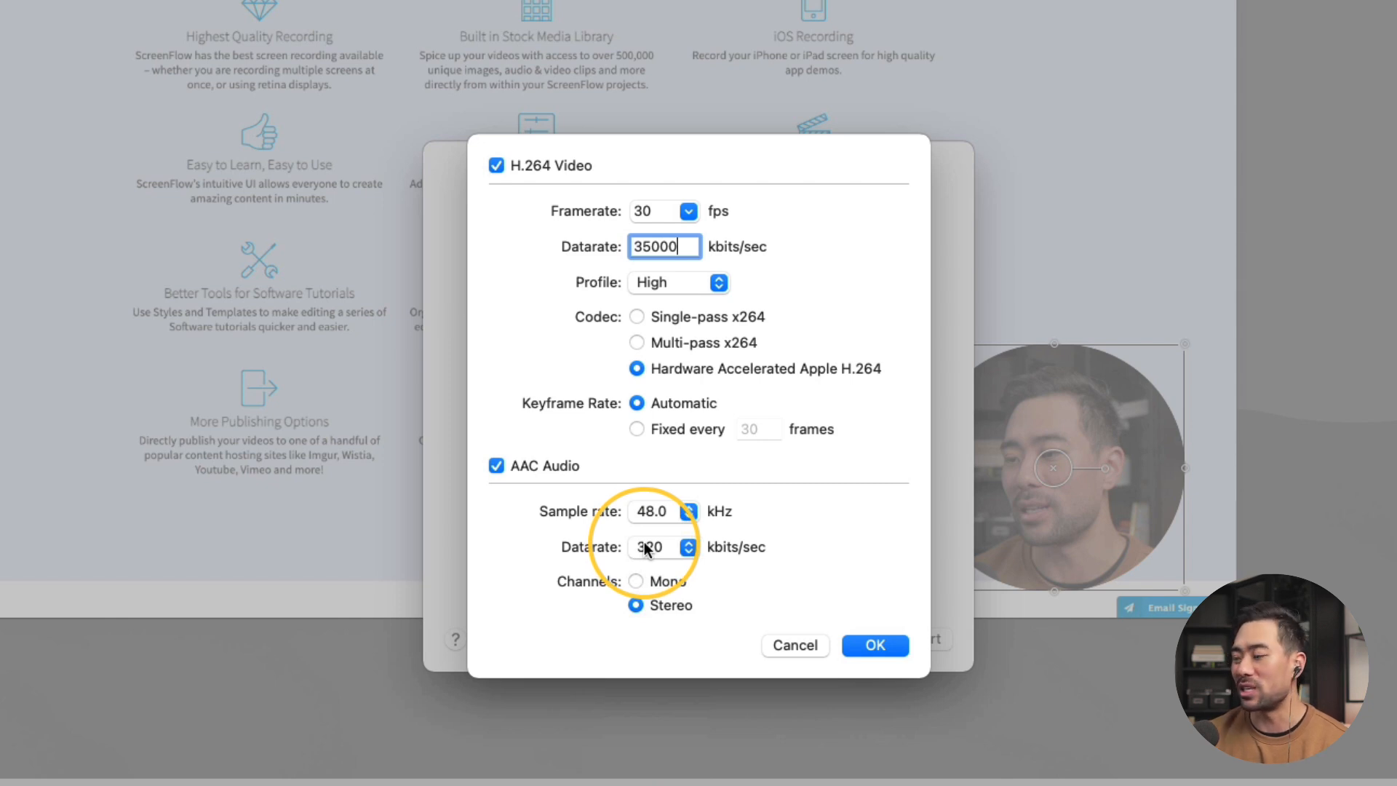
left_click(645, 550)
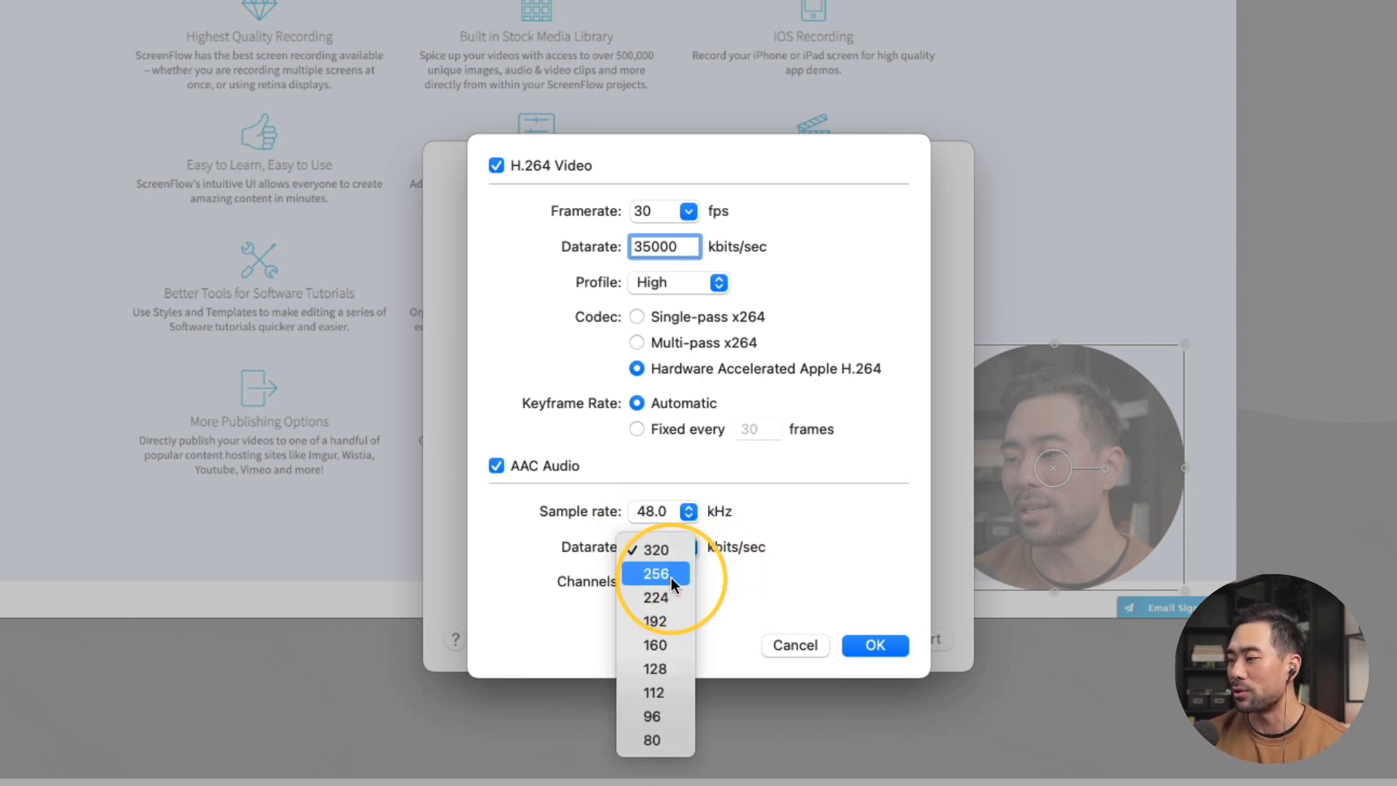
left_click(654, 549)
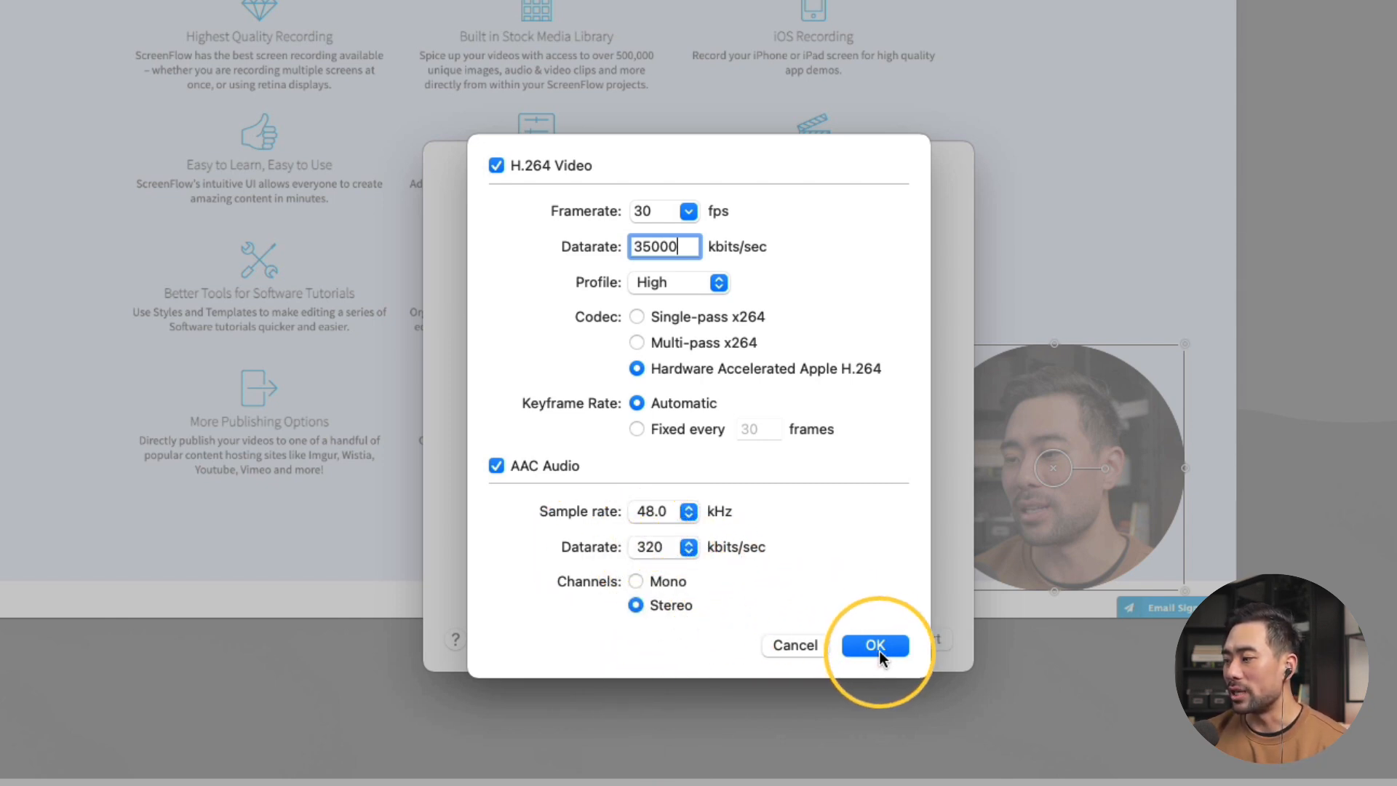
left_click(877, 645)
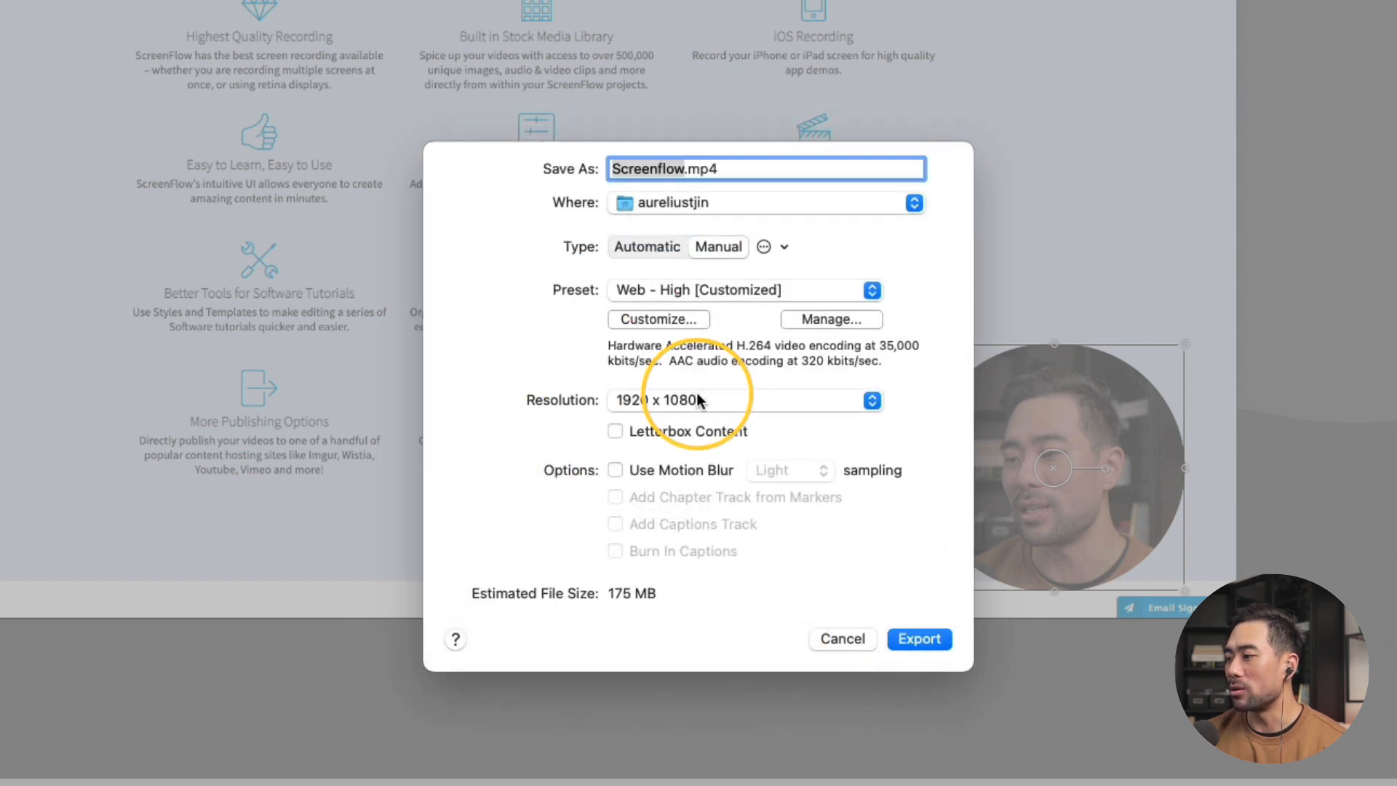
left_click(675, 402)
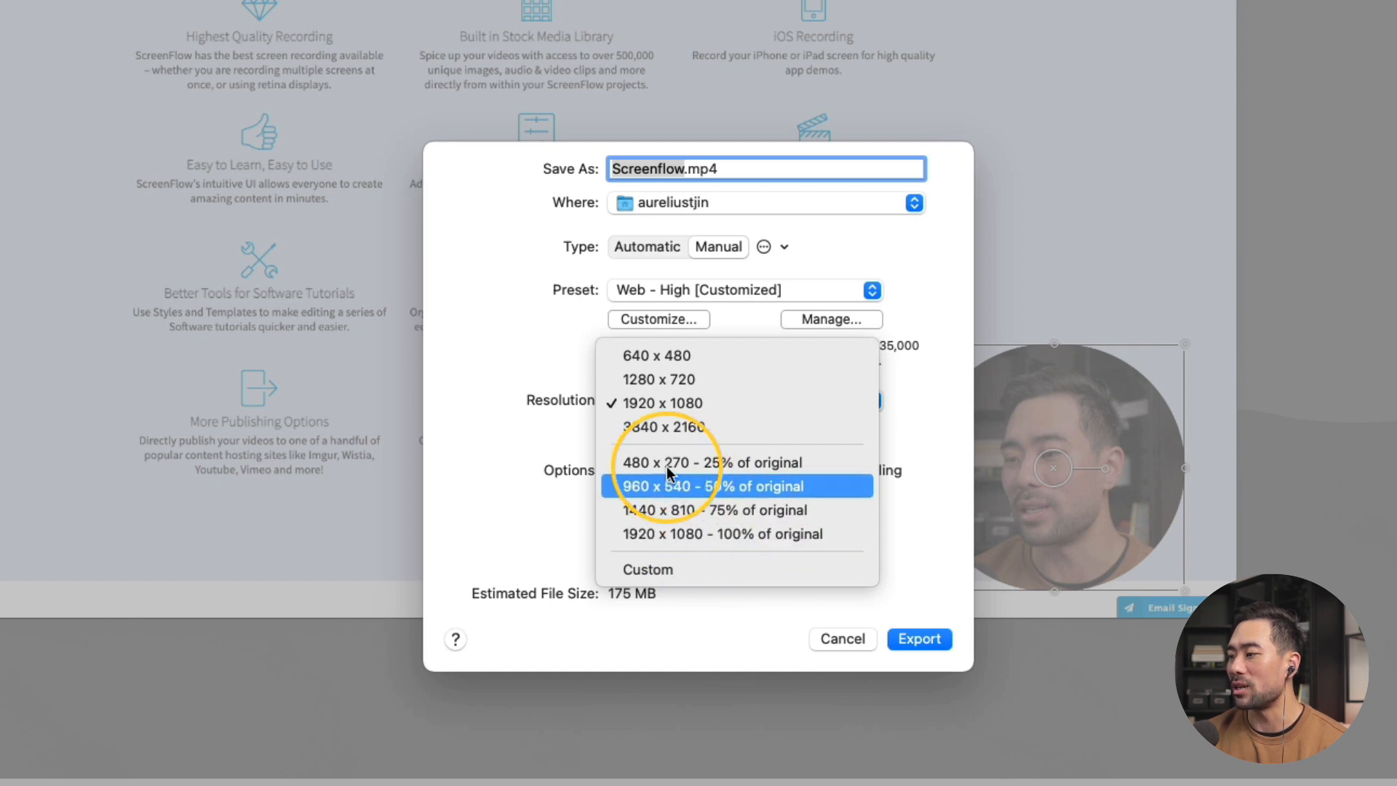
left_click(678, 403)
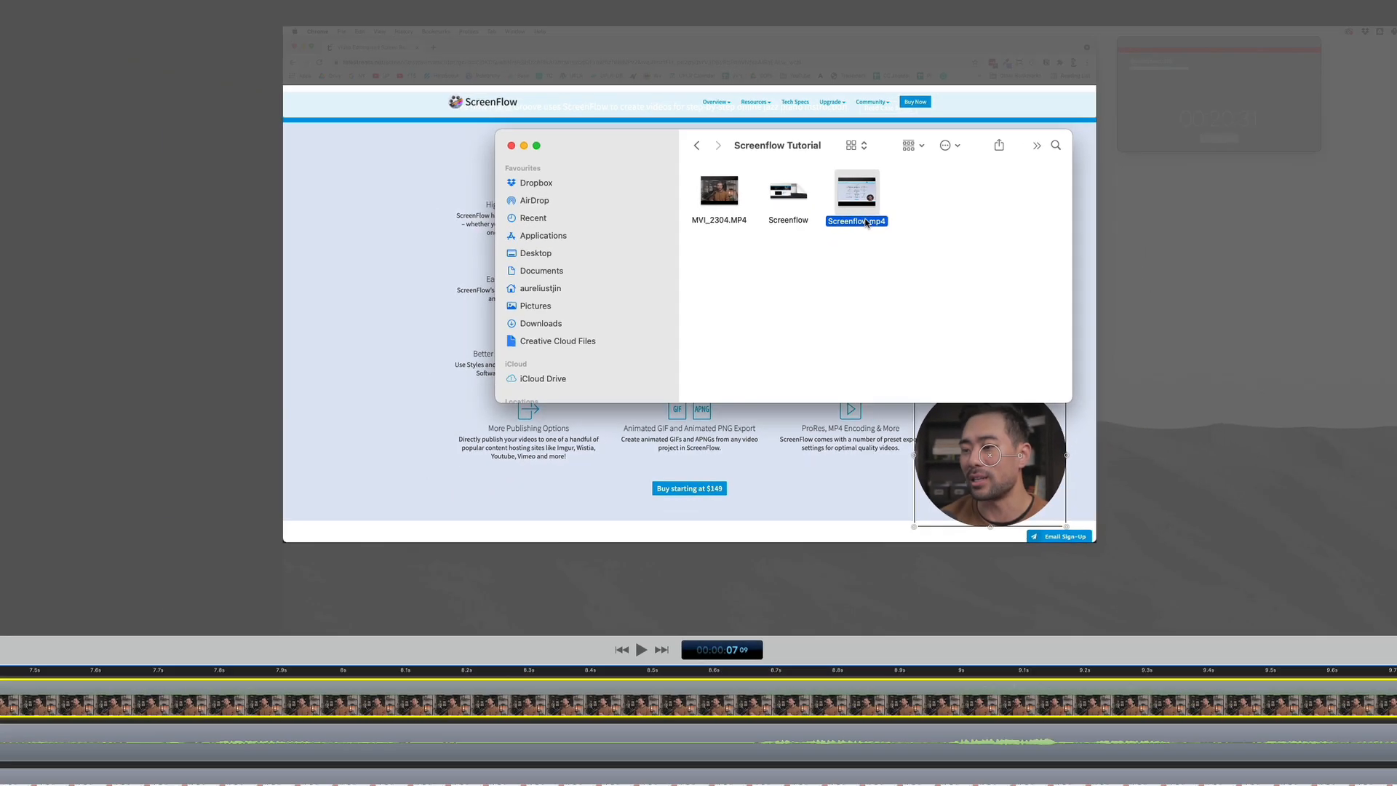
Step: Preview the exported Screenflow.mp4 file in the Screenflow Tutorial folder in Finder and close the preview
key("space")
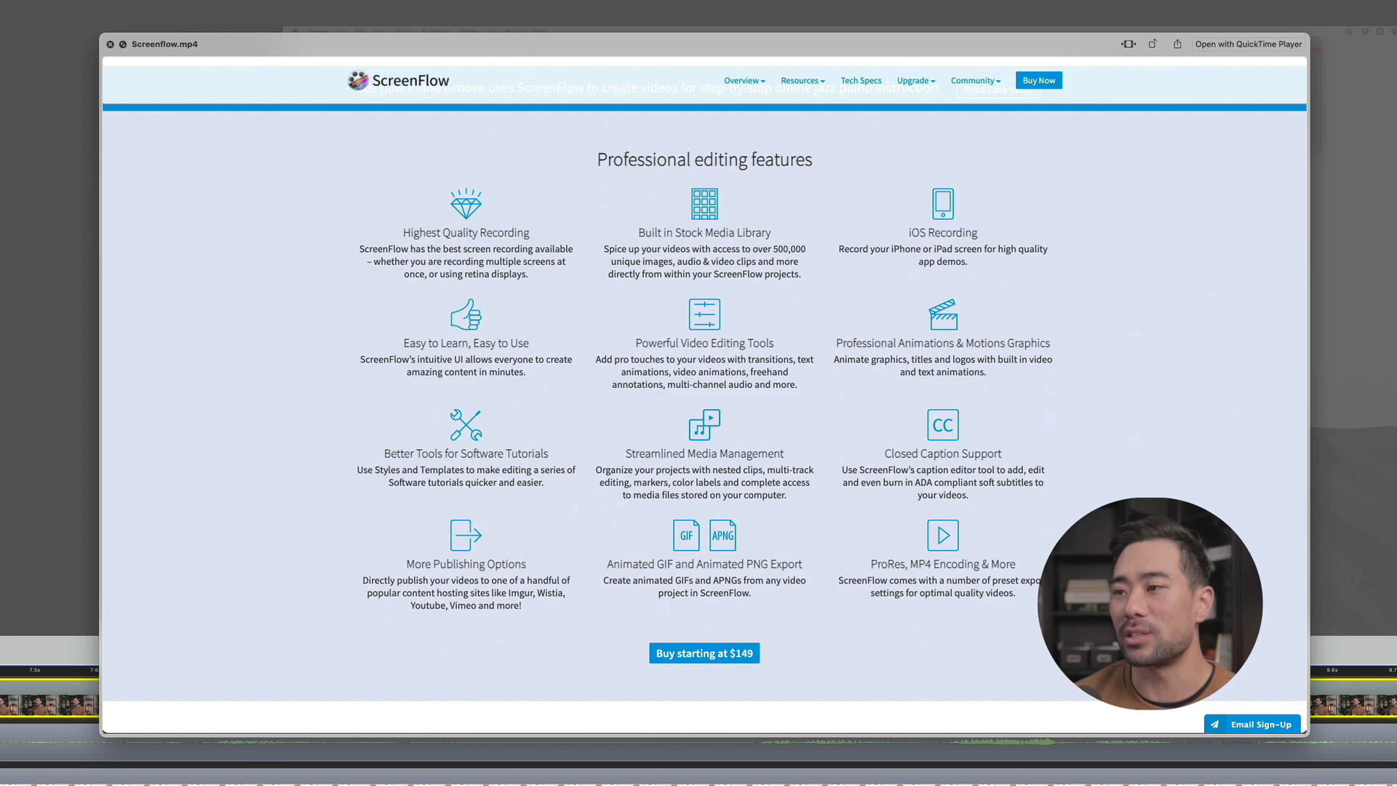
key("space")
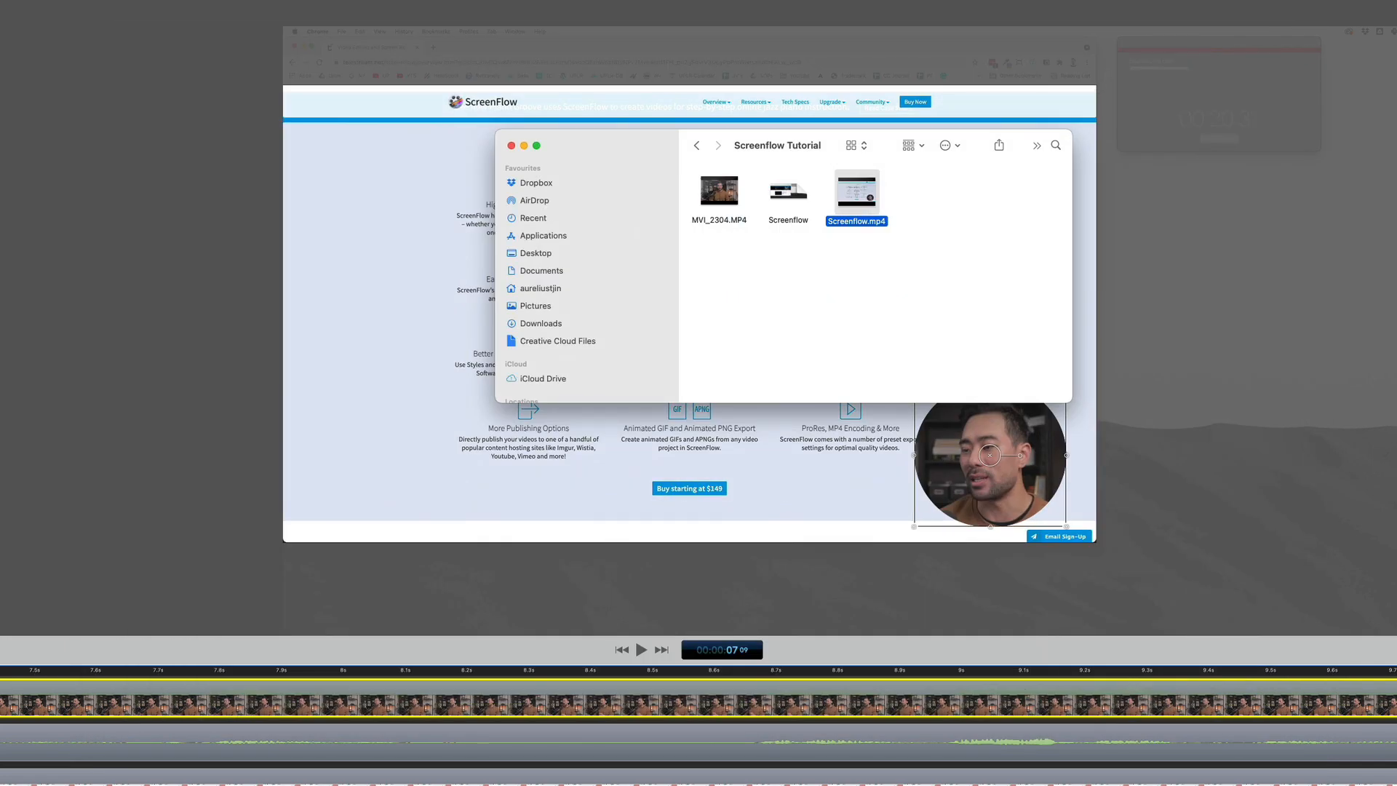